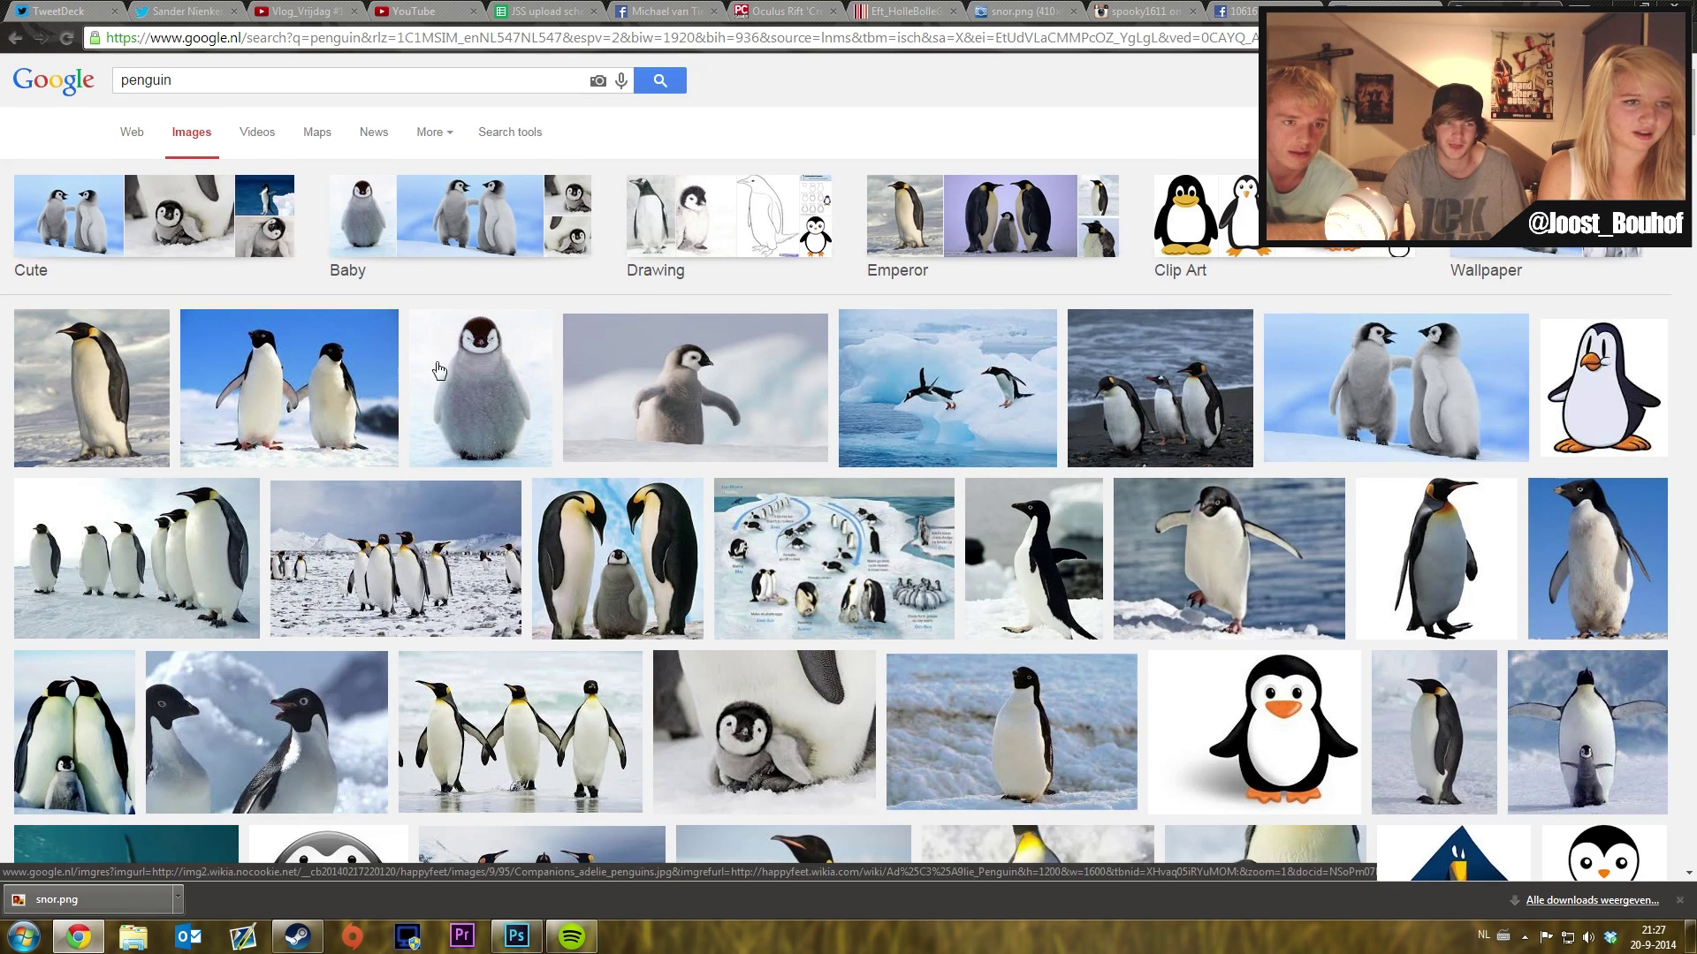
- Copy the fluffy penguin chick image from Google Images and return to the Photoshop portrait
click(439, 369)
right_click(584, 418)
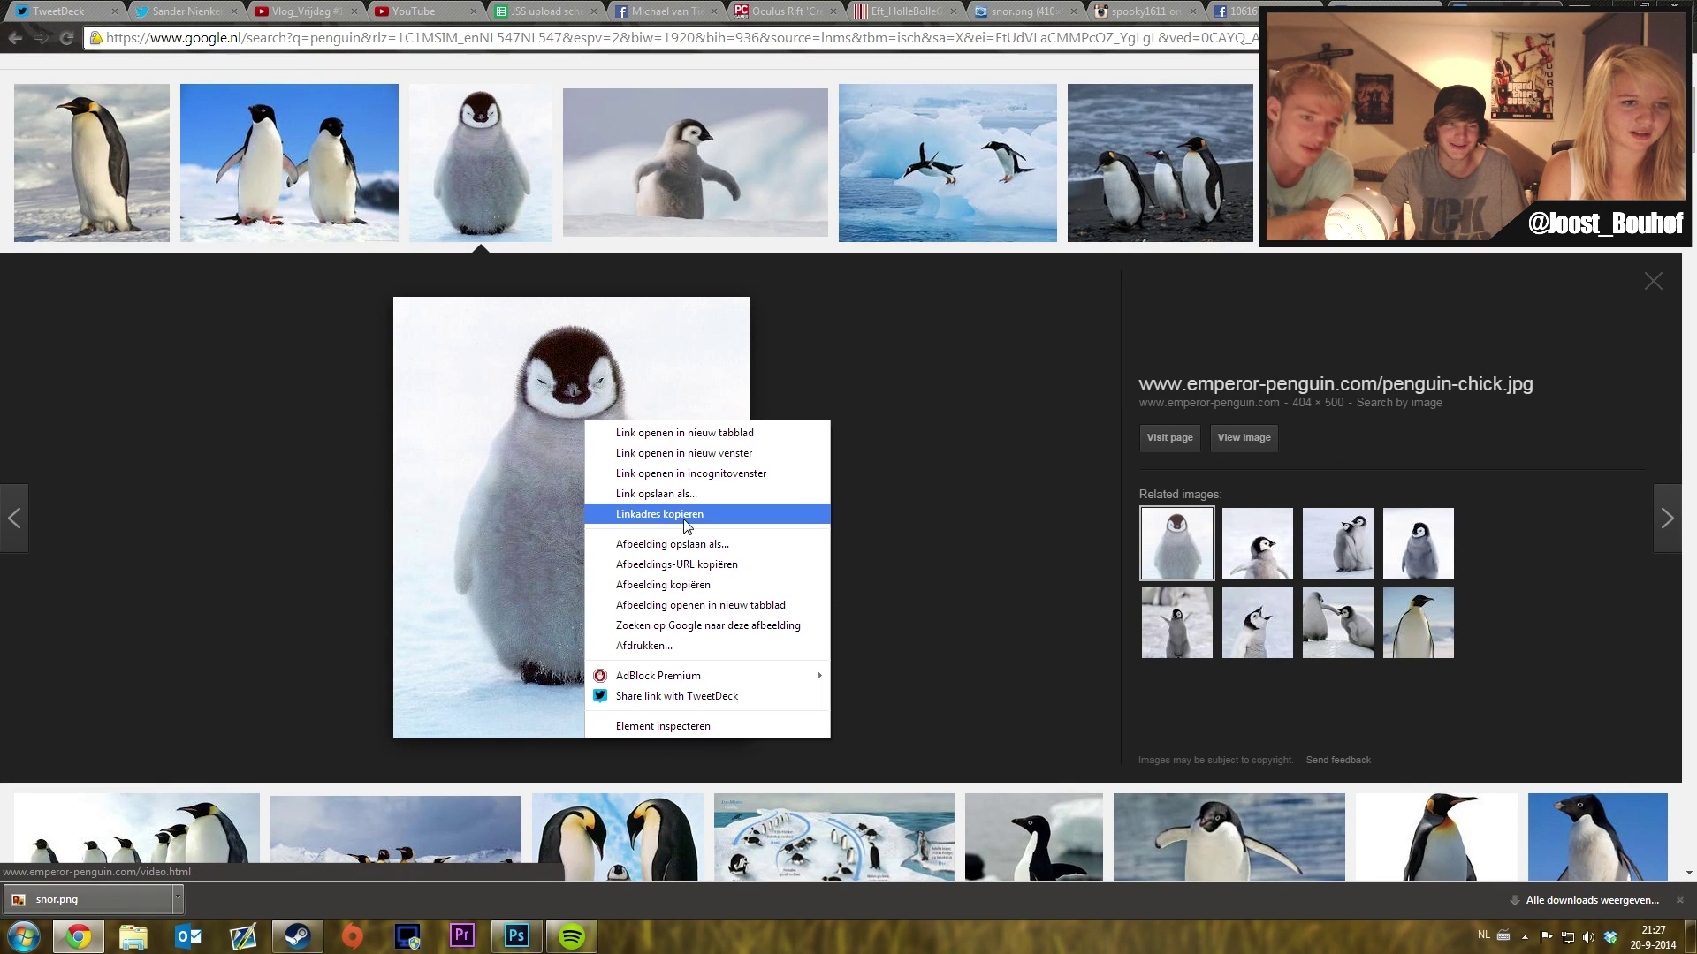
click(704, 595)
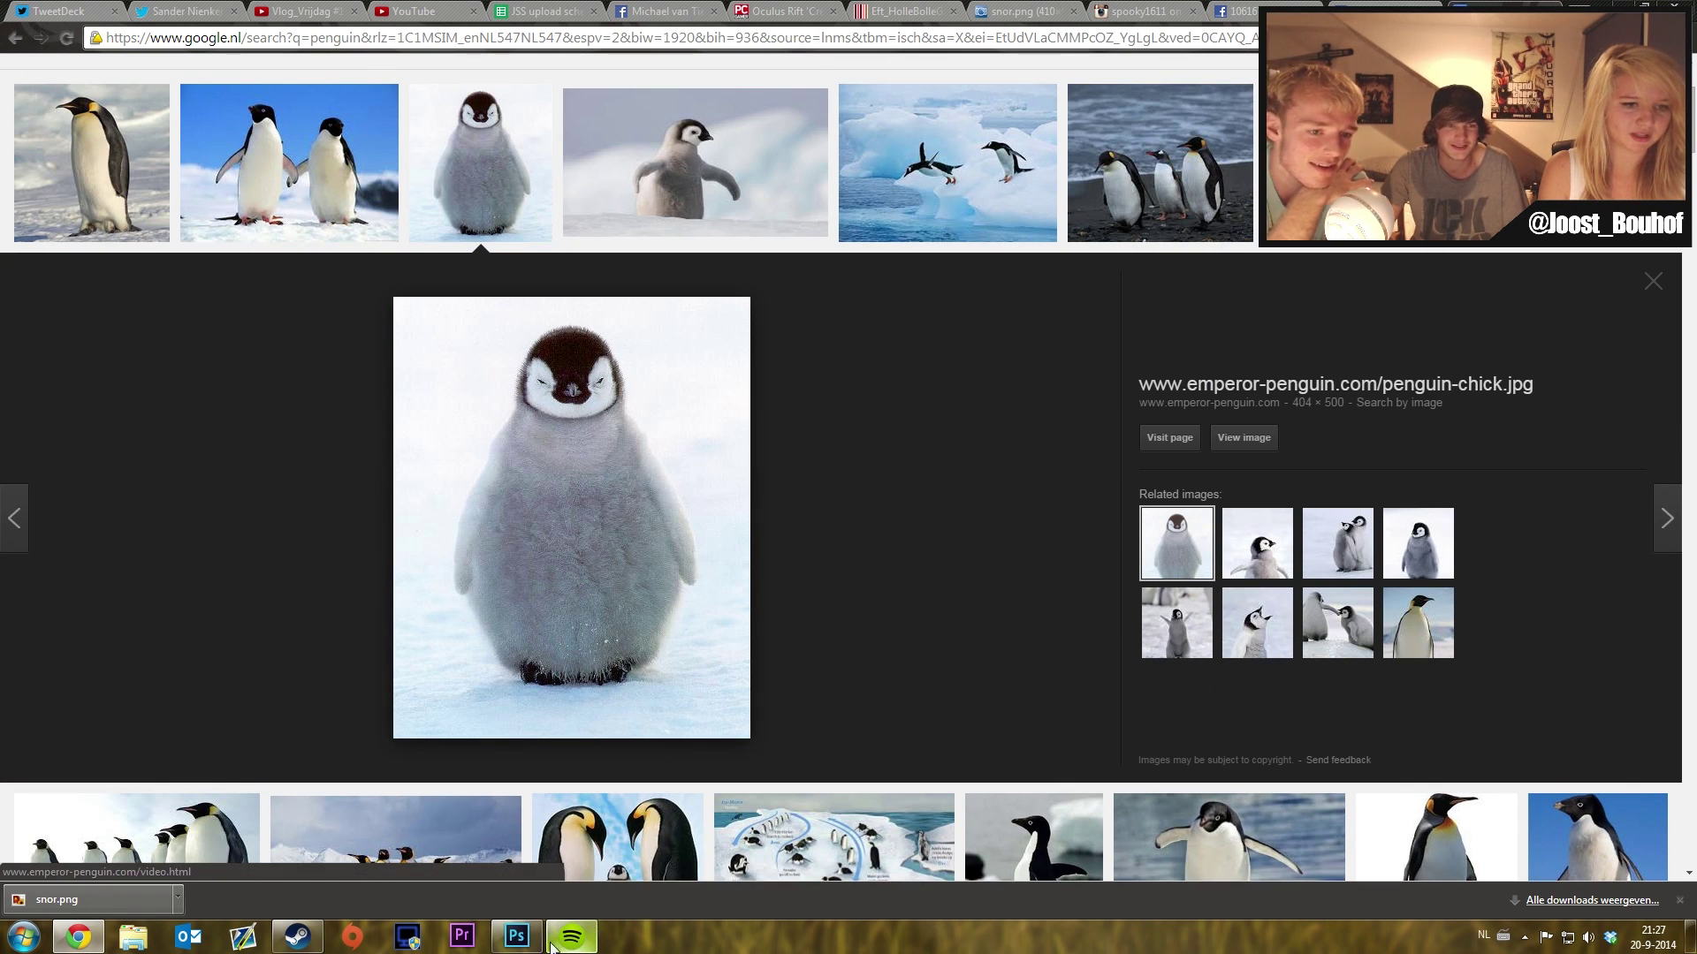
click(518, 938)
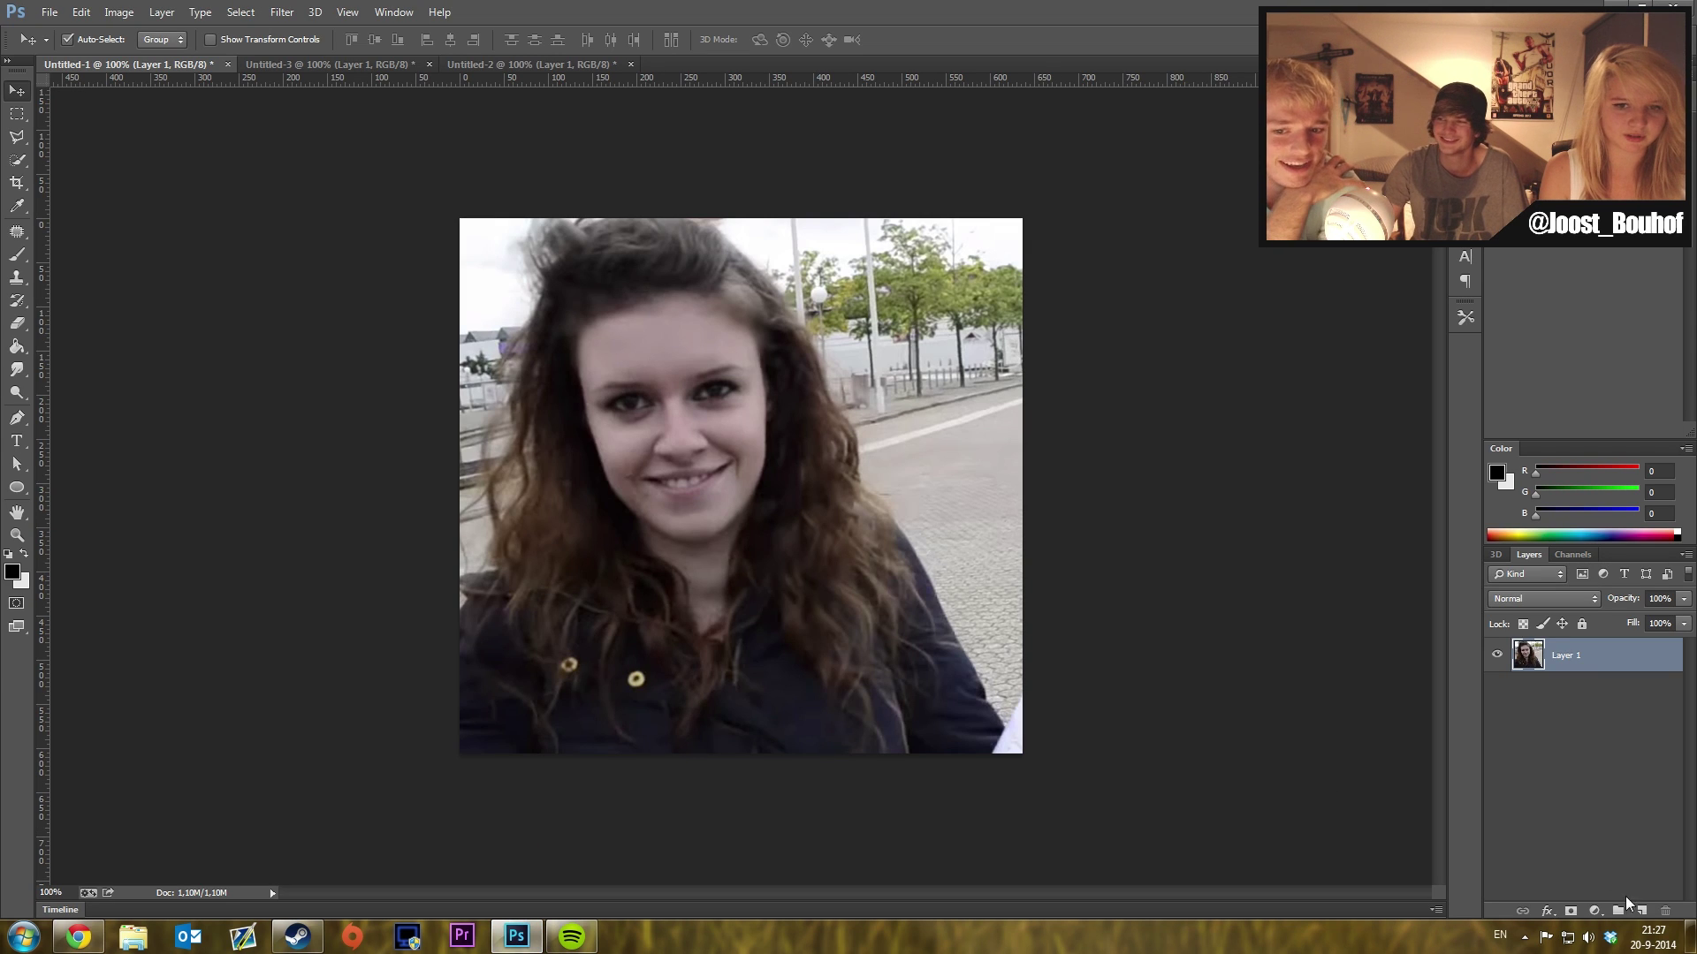
- Paste the penguin chick into the girl's document and enlarge it to fill most of the canvas
click(1643, 911)
key(ctrl+v)
drag(741, 486, 640, 439)
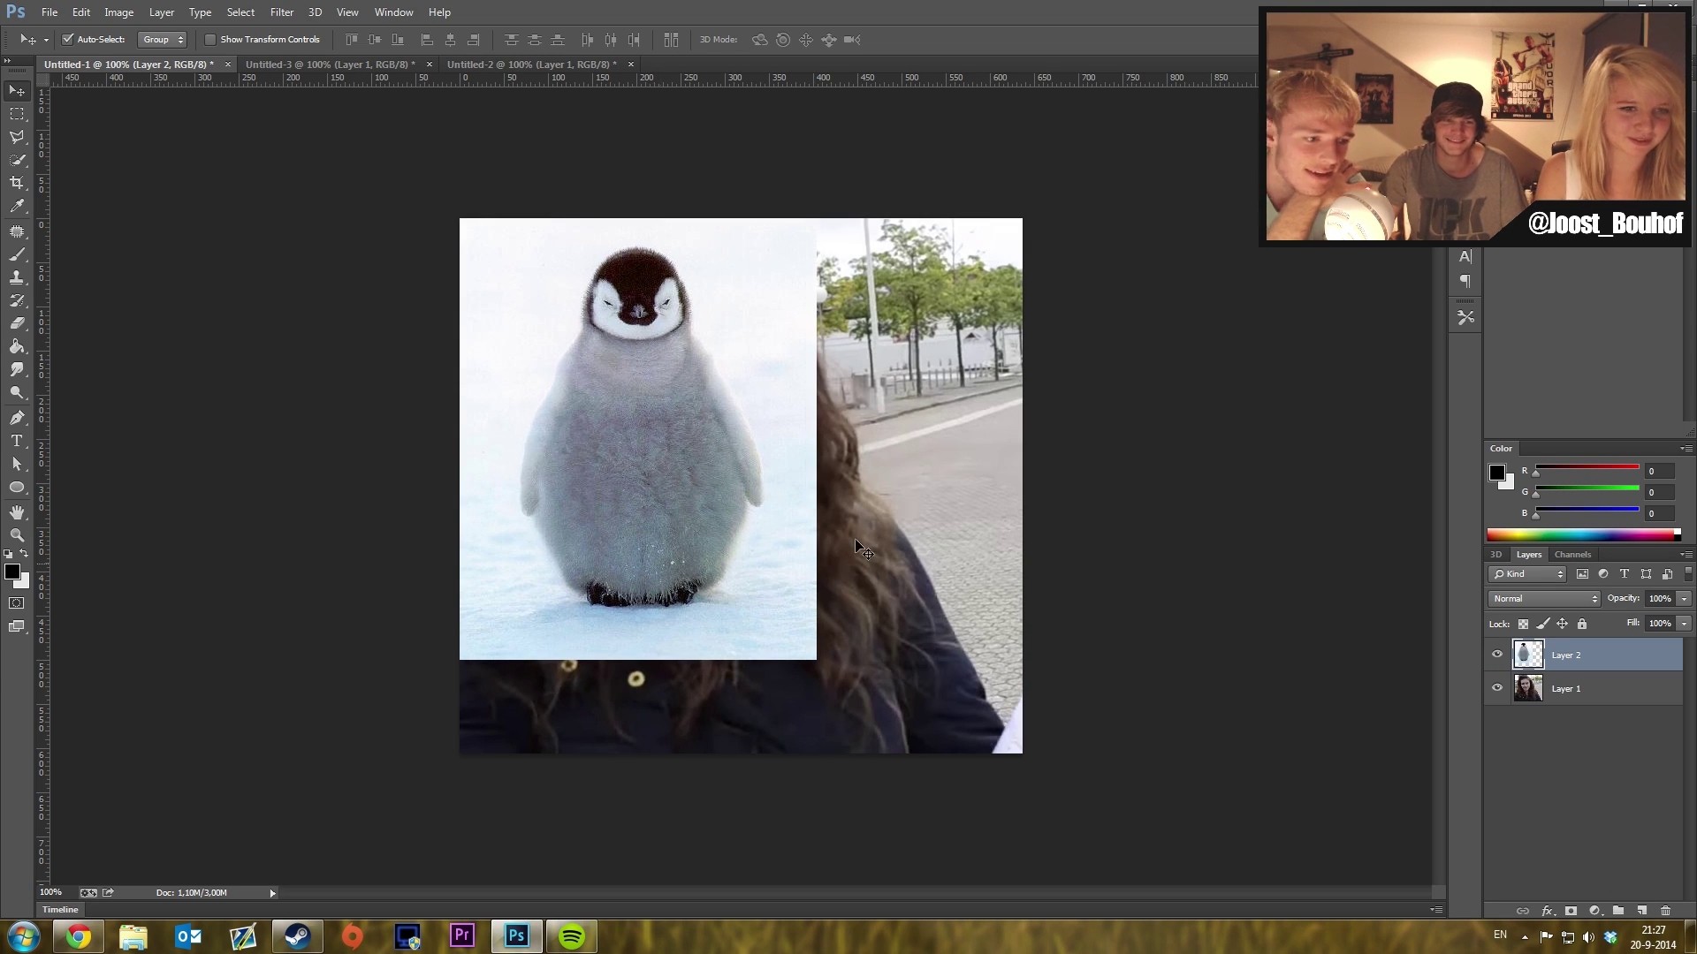
key(ctrl+t)
drag(812, 657, 898, 751)
key(Return)
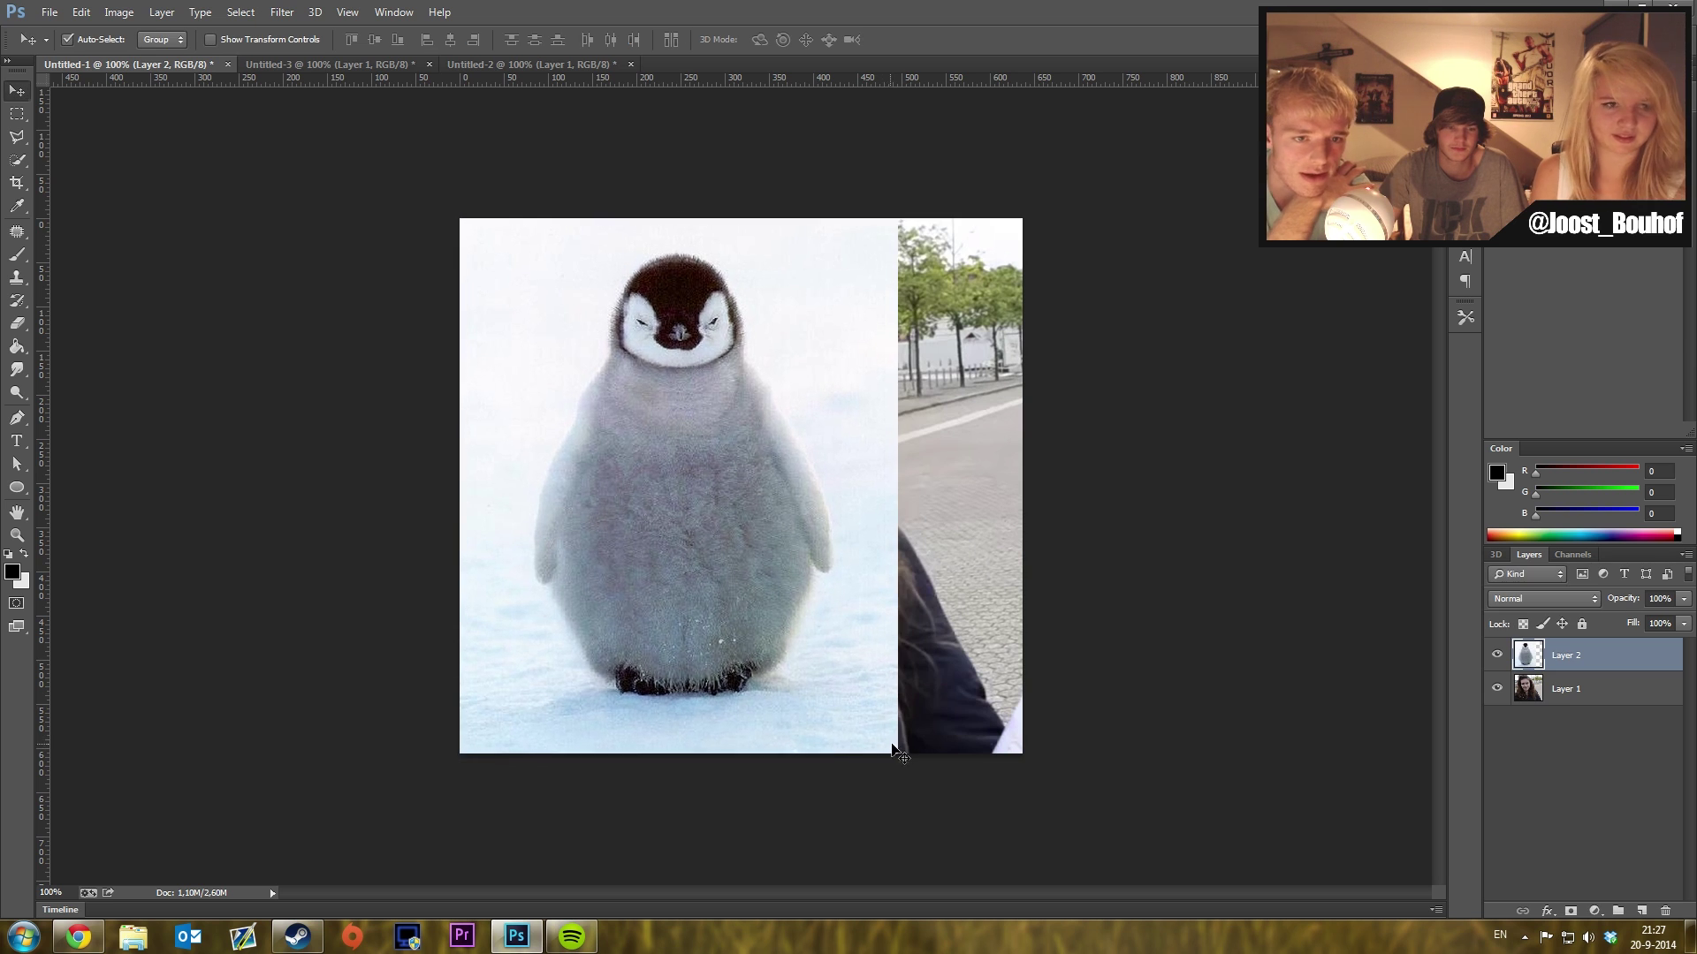
drag(671, 459, 720, 460)
- Move the girl's layer above the penguin and lasso her head with a feathered Refine Edge
drag(1566, 688, 1566, 650)
key(l)
click(519, 315)
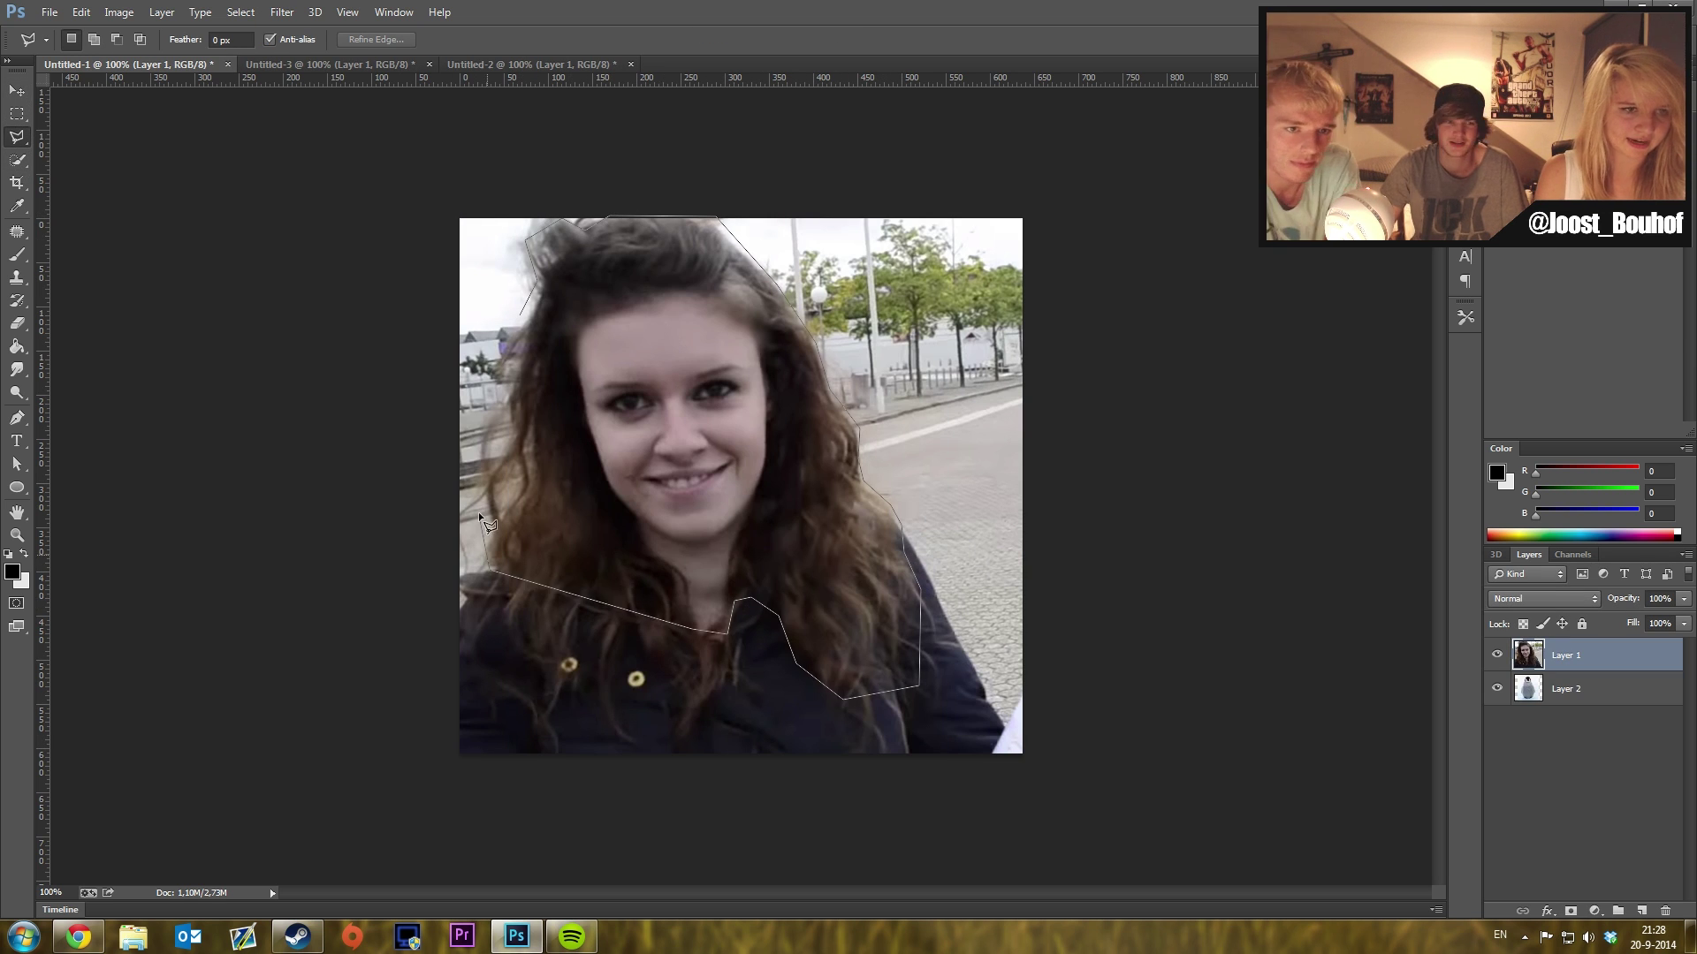
click(482, 481)
click(520, 317)
click(241, 13)
click(265, 200)
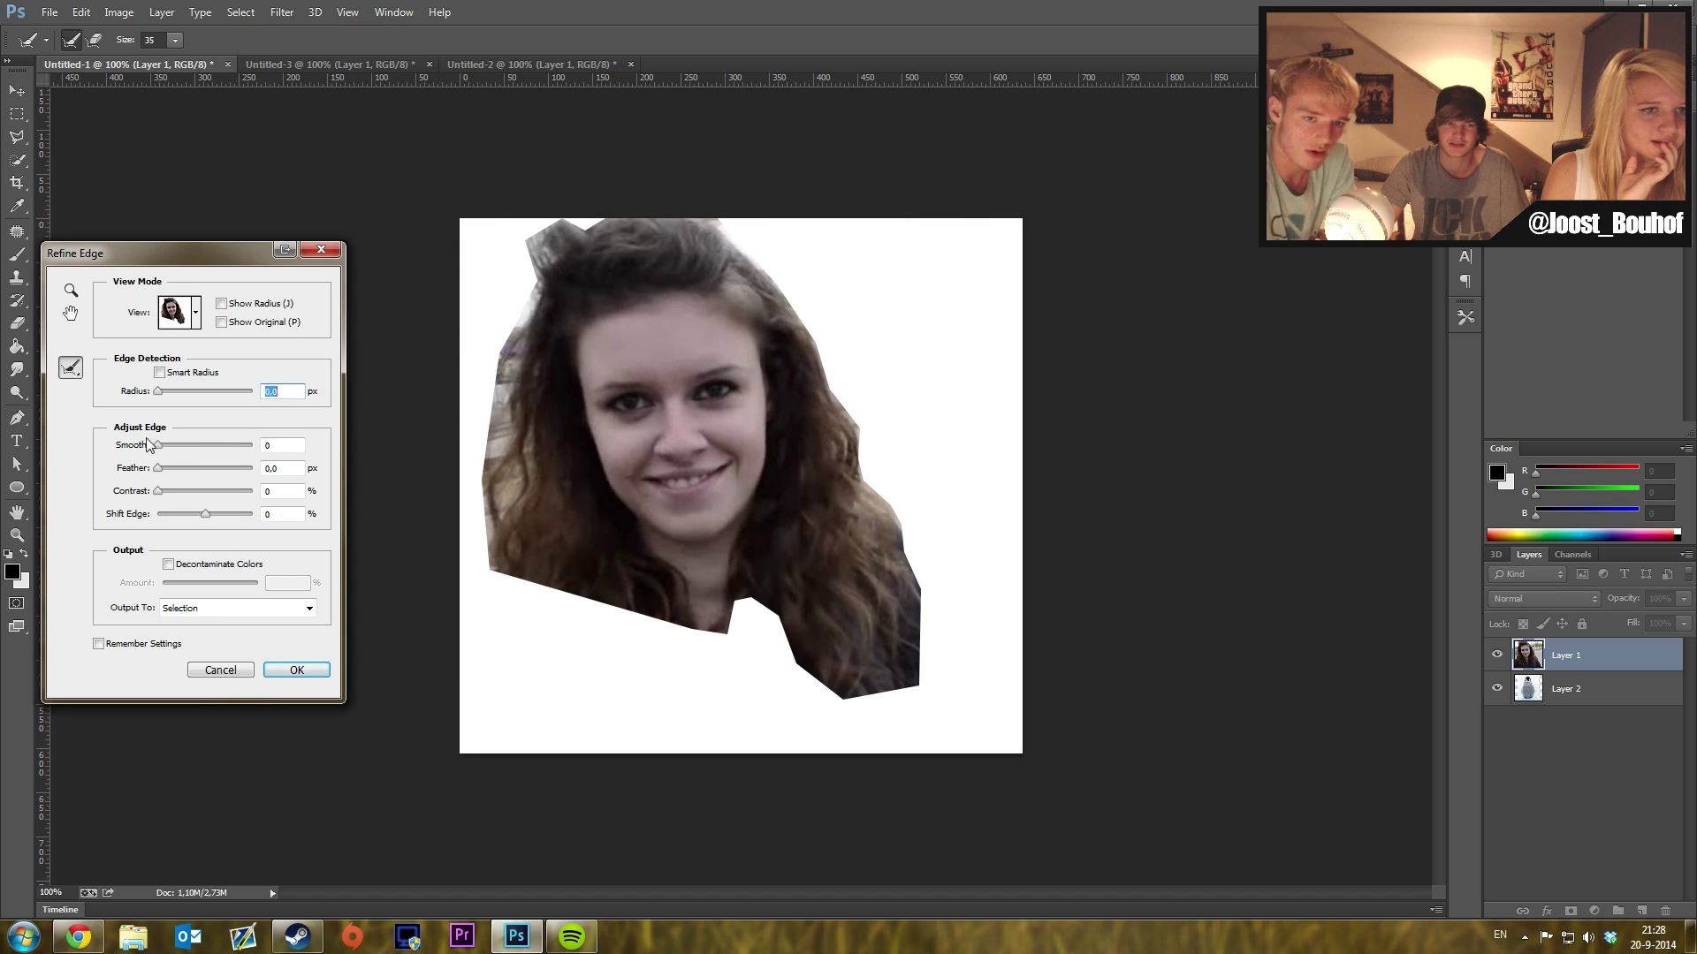
drag(159, 467, 183, 468)
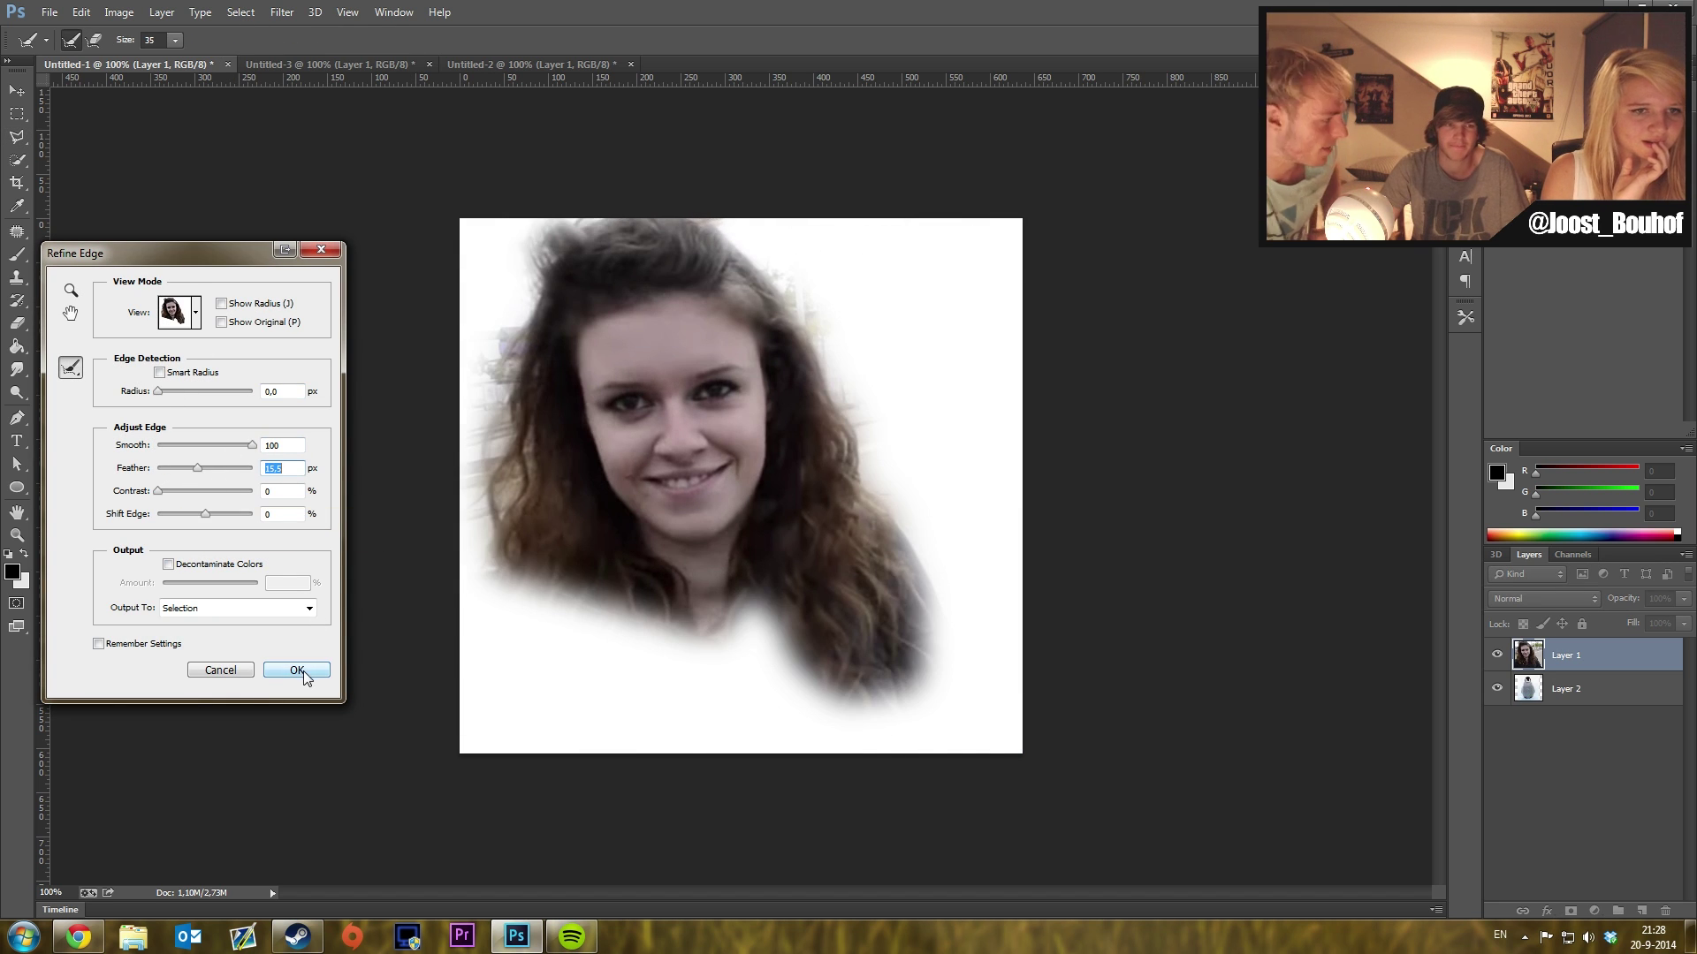
click(297, 670)
- Copy the head selection to its own layer and erase the soft fringe around the hair
right_click(740, 483)
click(796, 643)
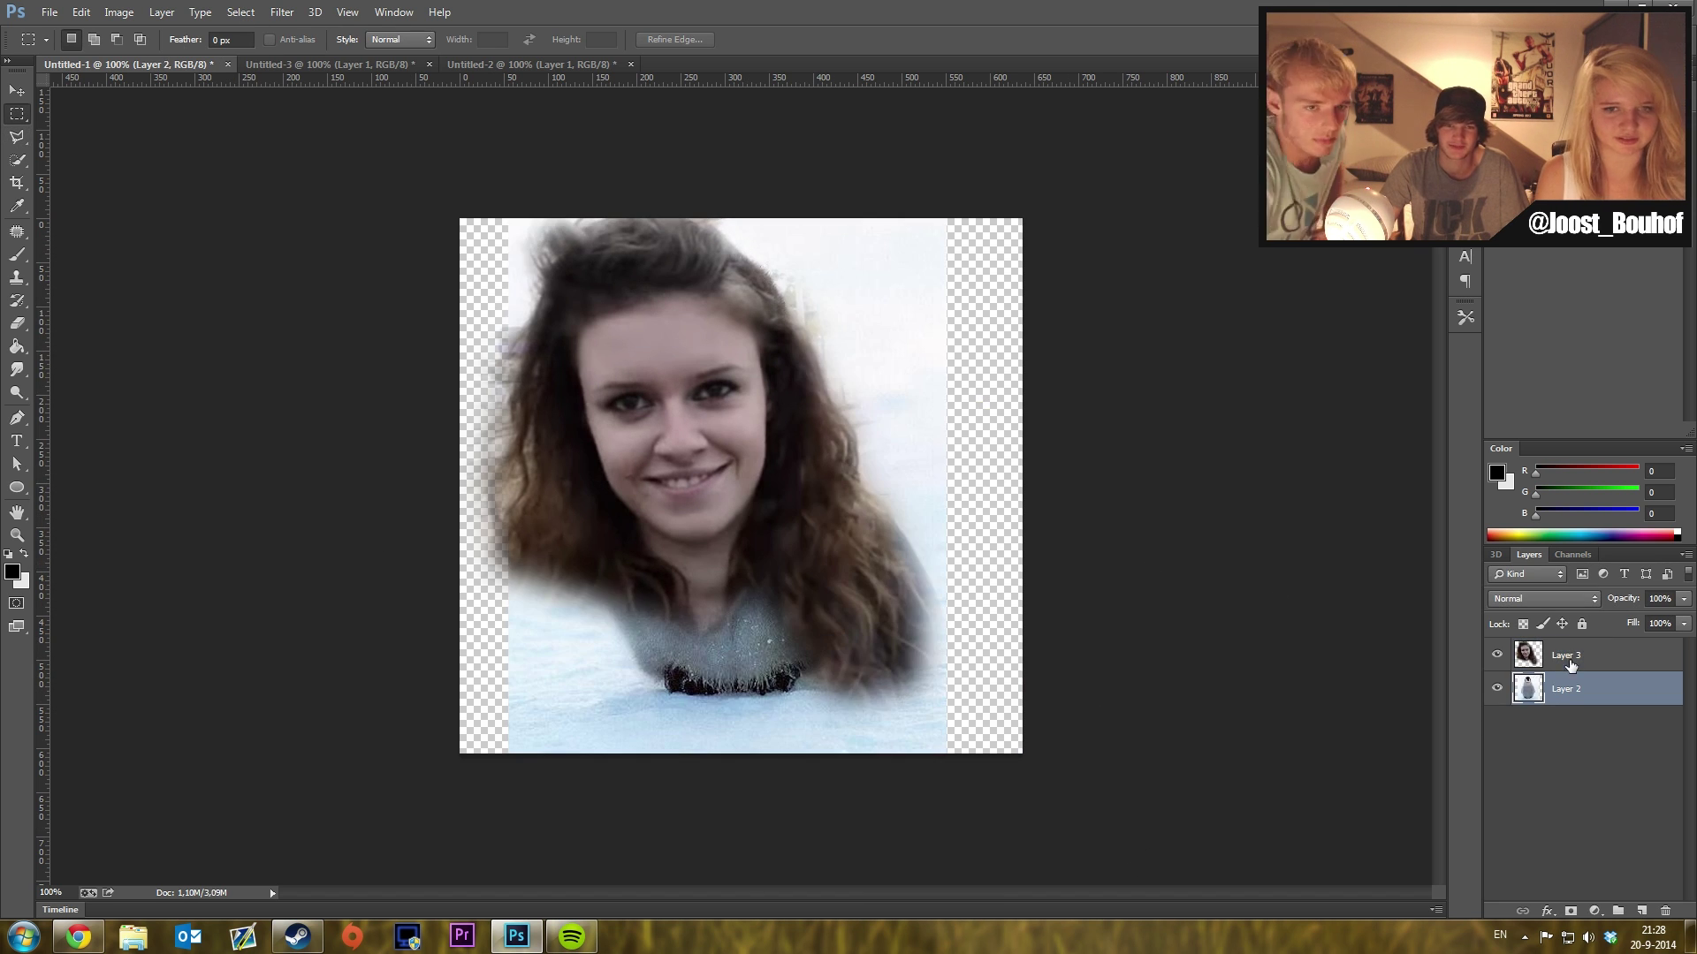
key(e)
drag(487, 345, 707, 671)
mouse_move(906, 486)
mouse_down()
mouse_move(910, 689)
mouse_move(860, 478)
mouse_up()
- Shrink the girl's head with Free Transform to sit on the penguin's body
key(m)
key(ctrl+t)
key(v)
click(783, 351)
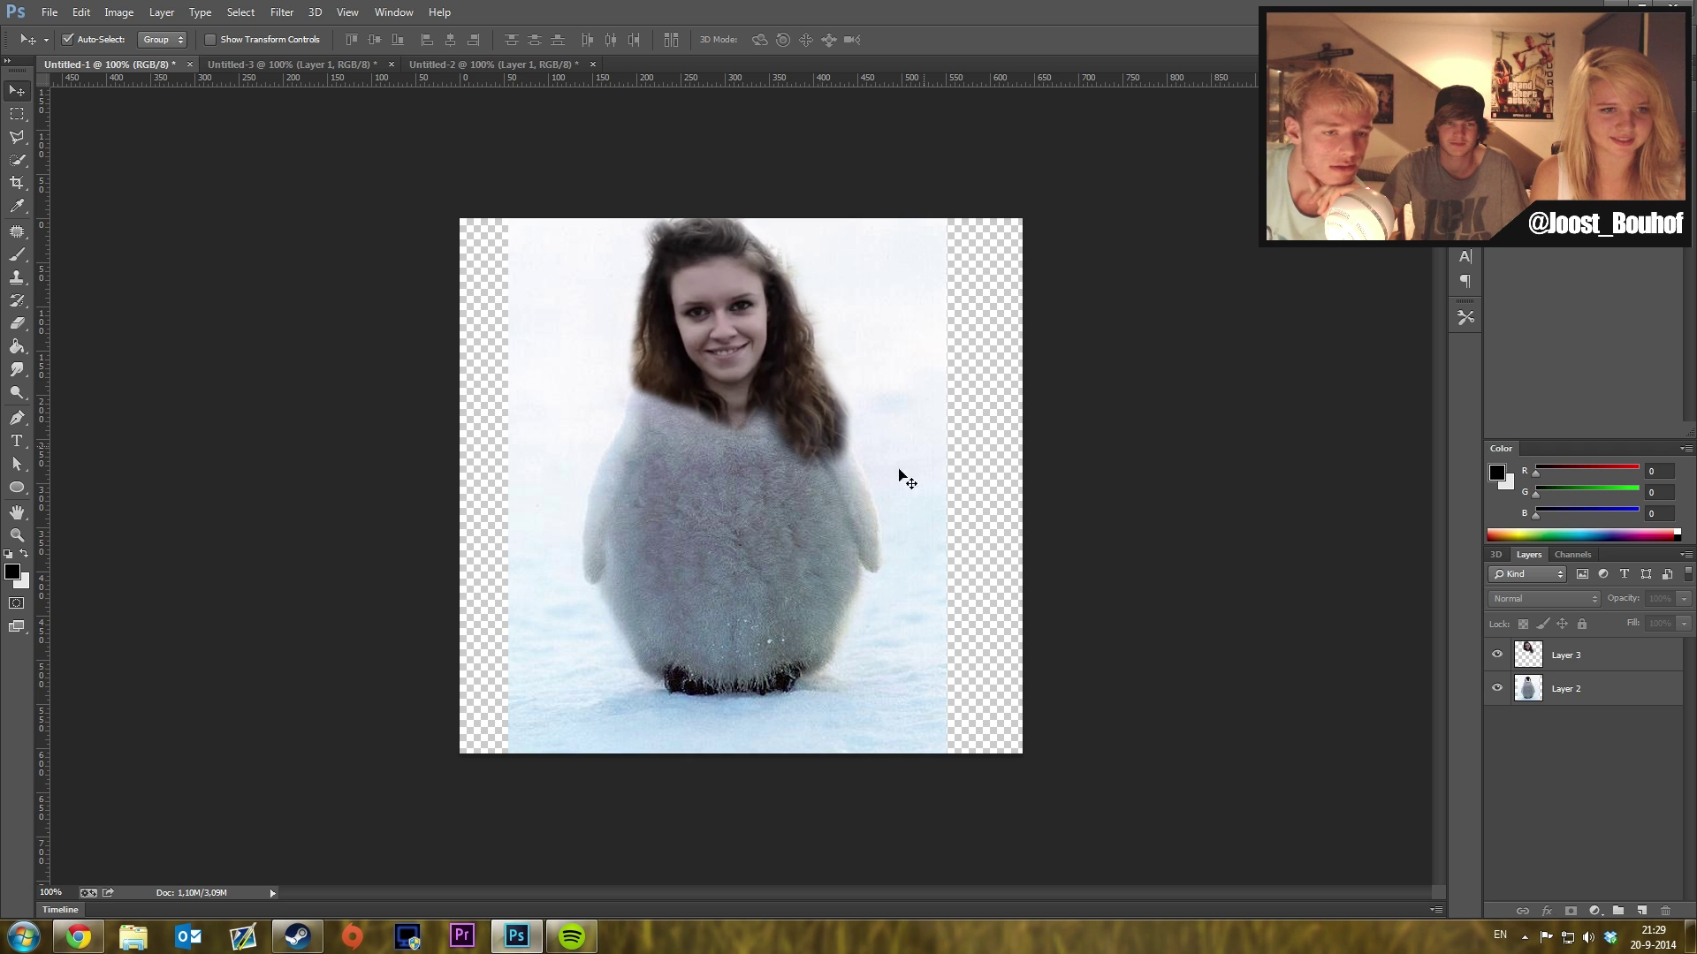
click(91, 935)
- Search Google Images for 'penguins' and browse the results
scroll(218, 265, up, 3)
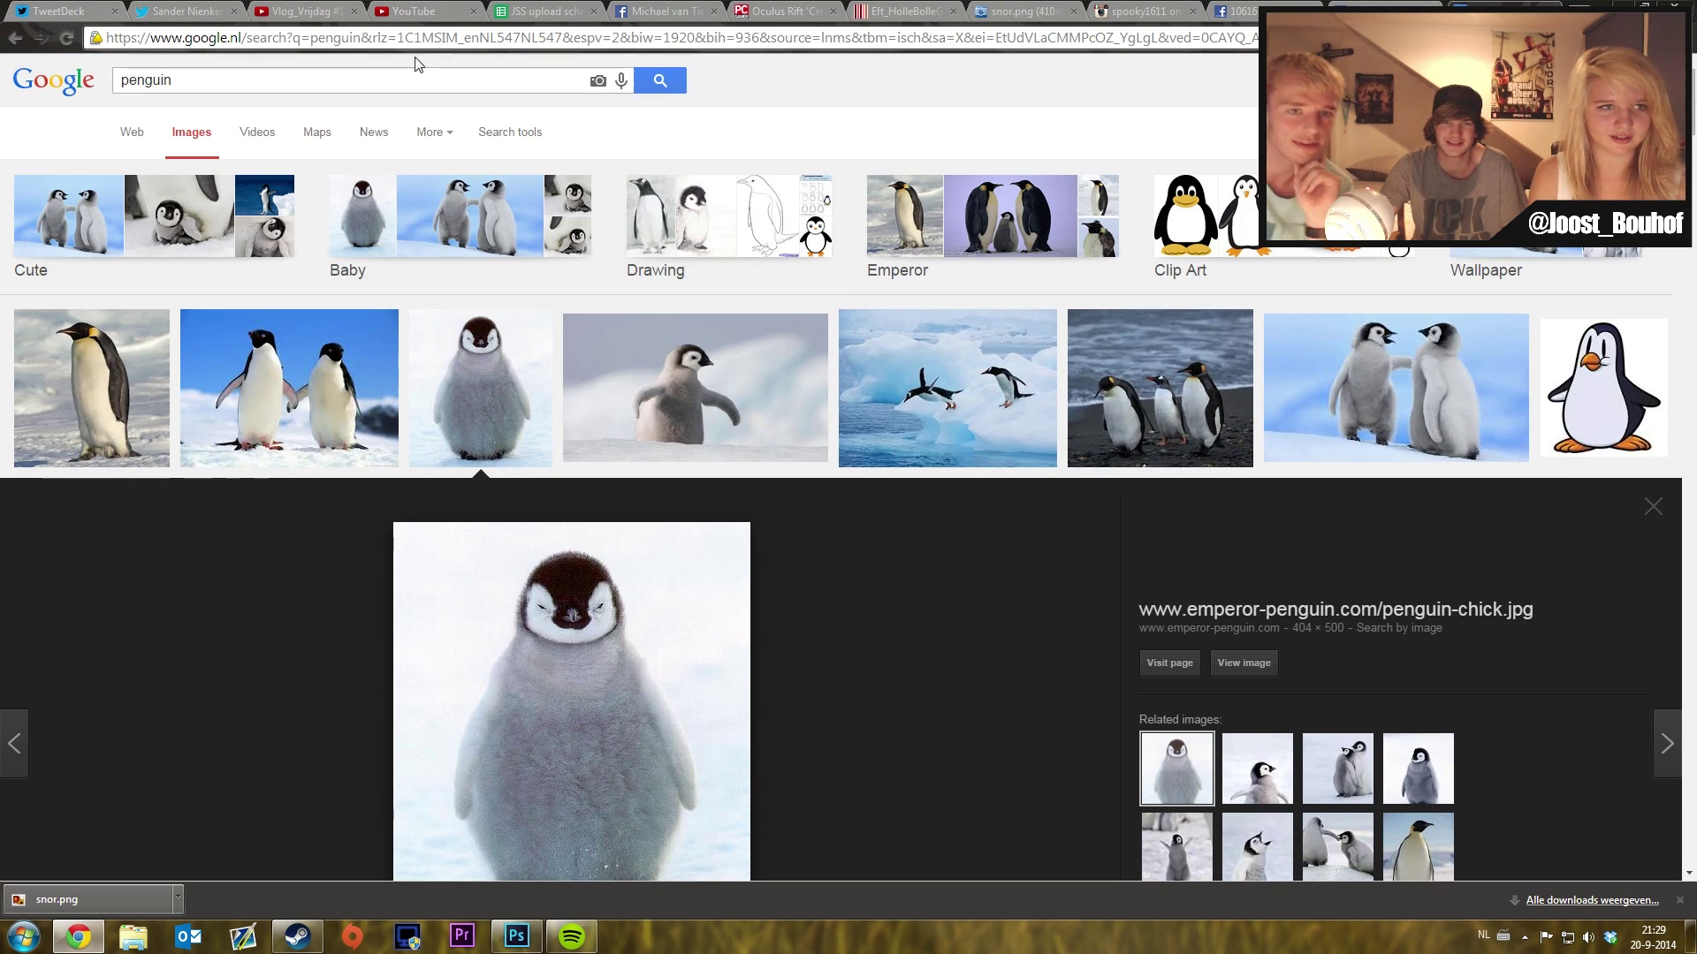
click(218, 78)
text(s)
key(Return)
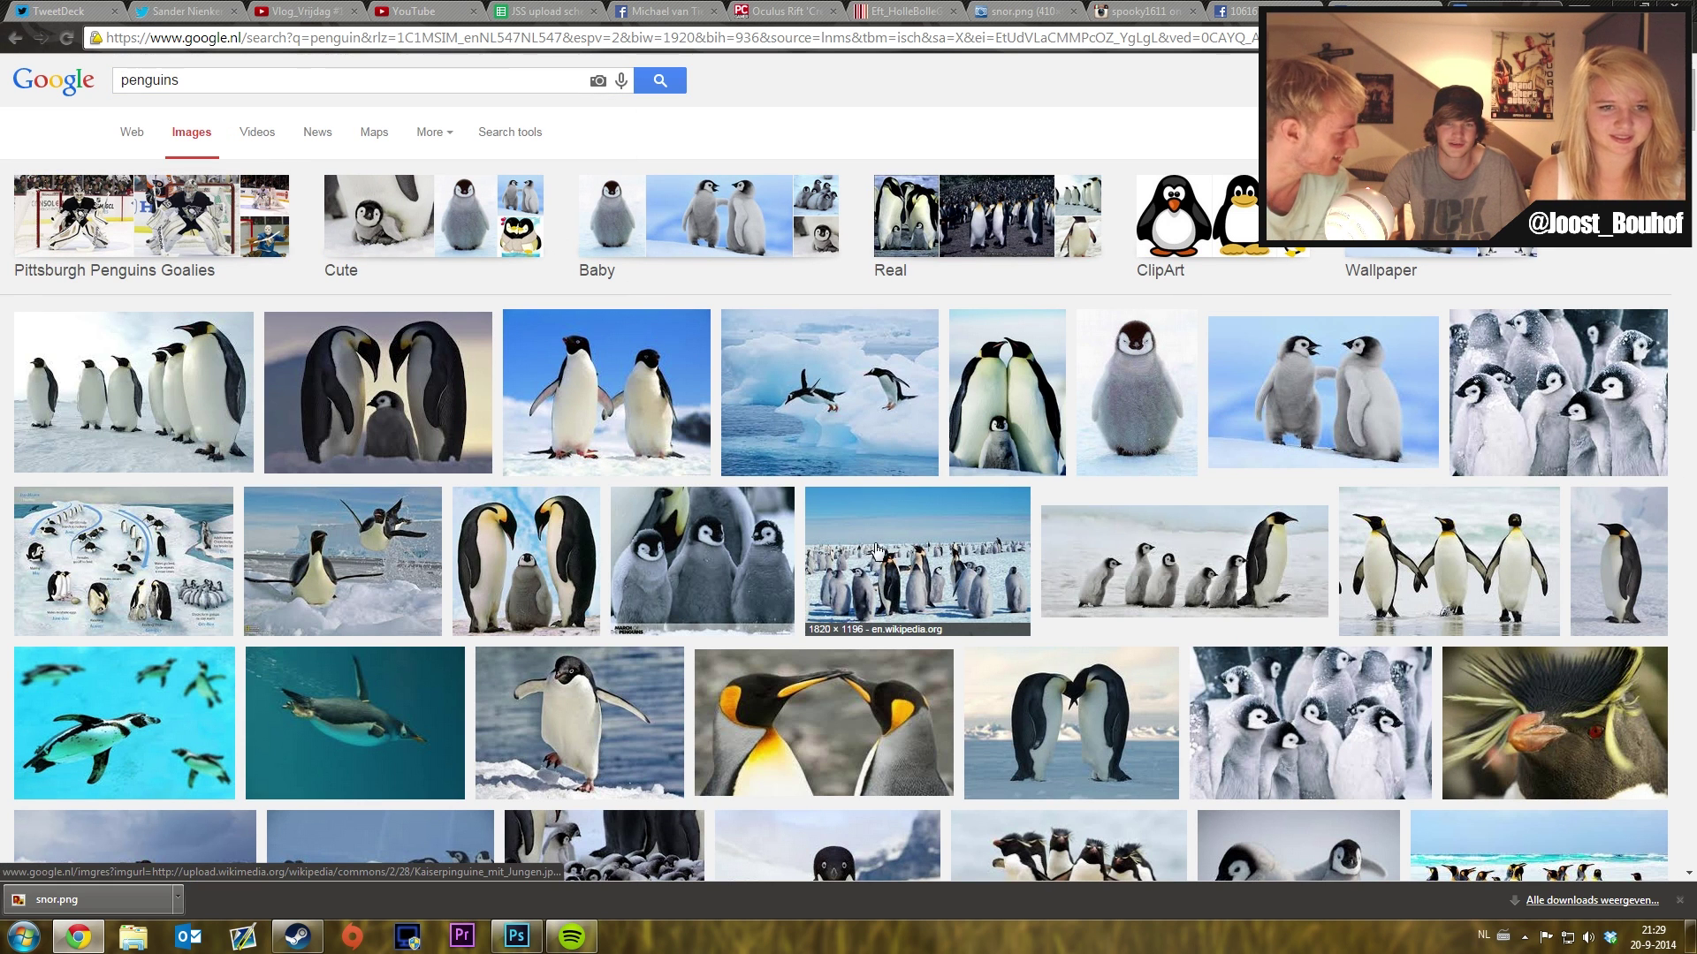
scroll(875, 552, down, 1)
scroll(850, 546, up, 1)
drag(319, 79, 35, 67)
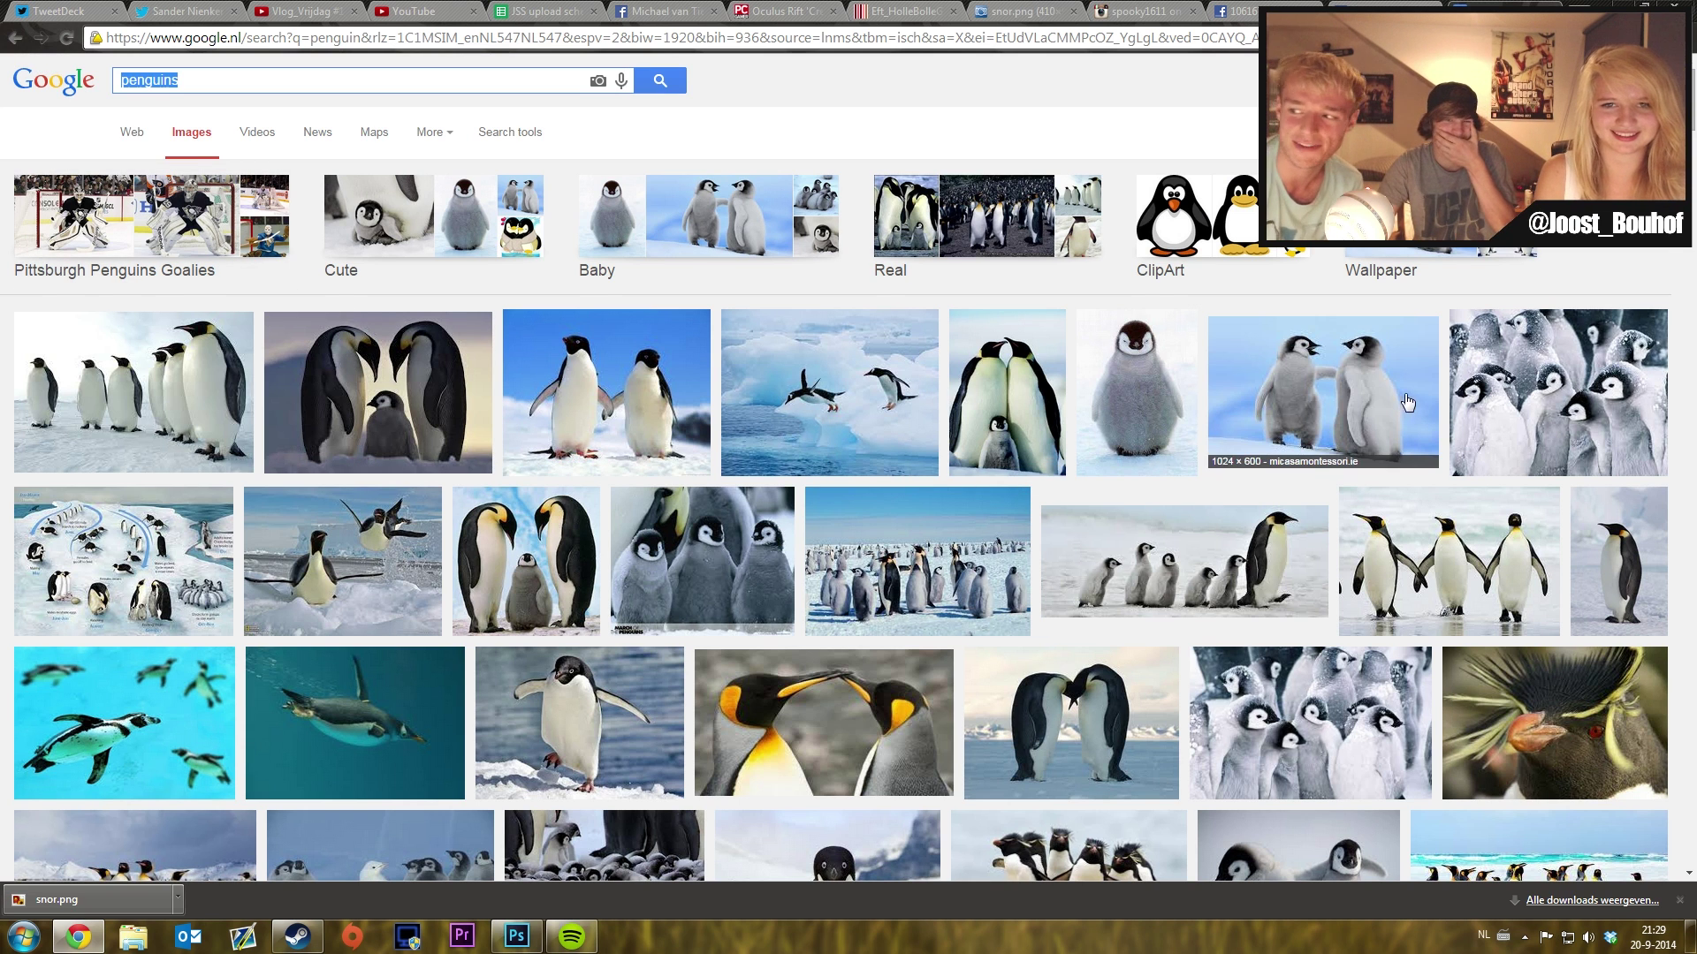
scroll(1265, 478, down, 1)
scroll(1265, 478, down, 2)
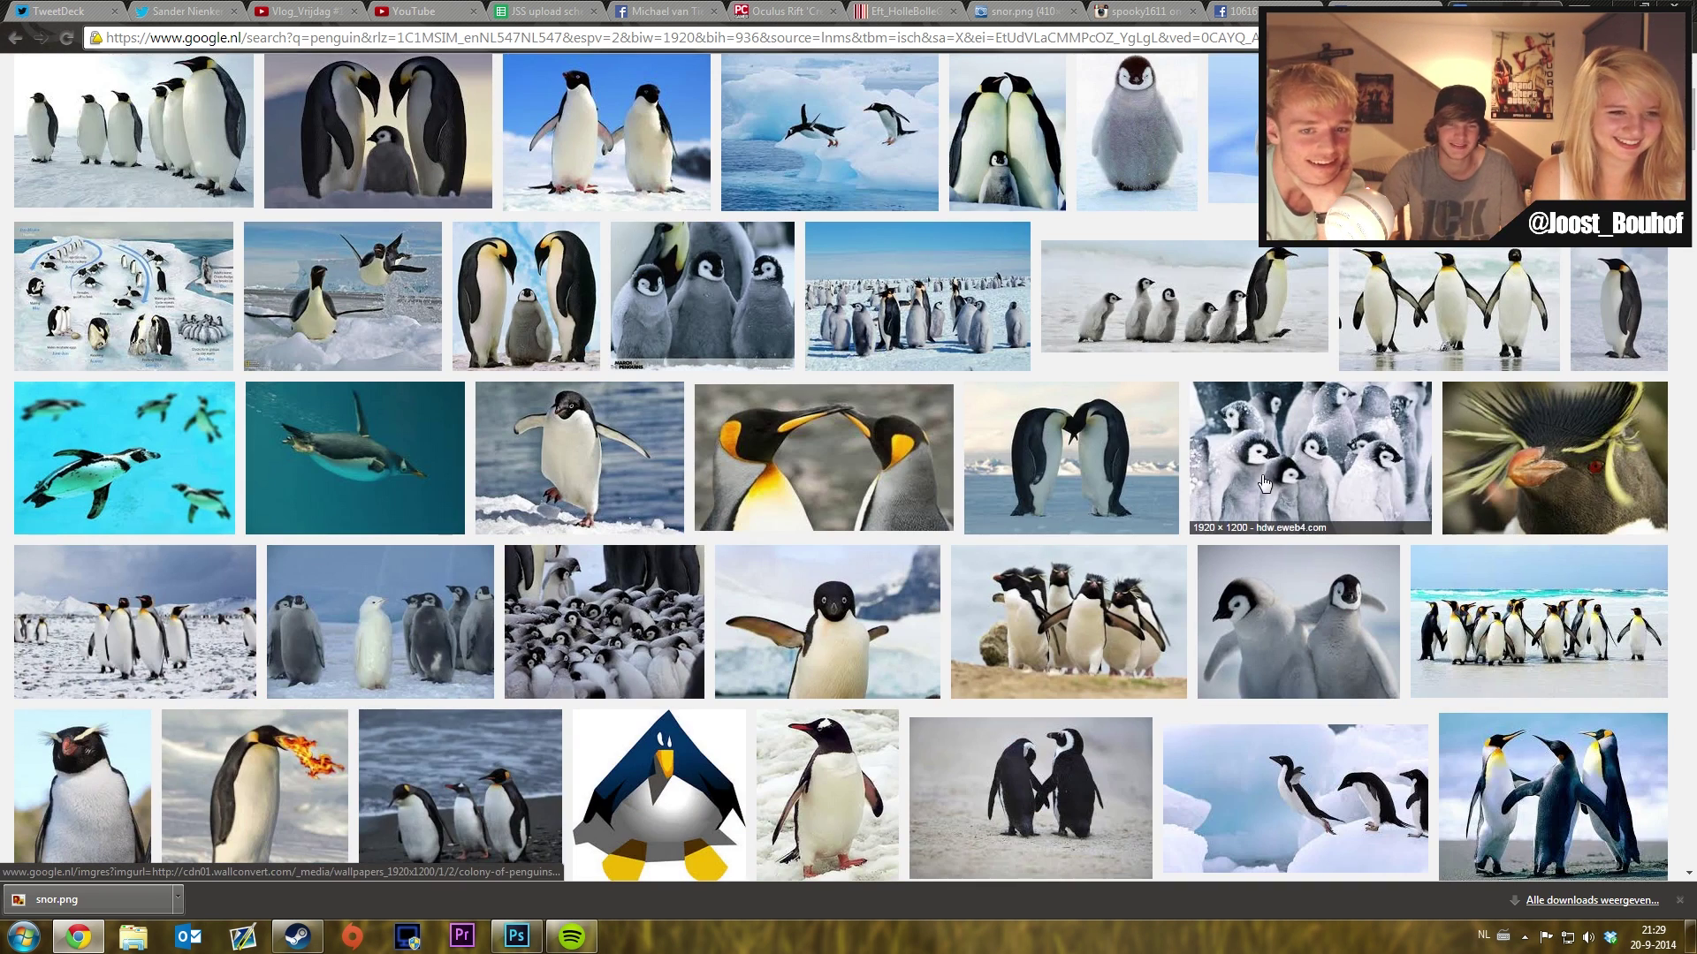
scroll(1168, 508, down, 1)
scroll(1169, 508, down, 1)
scroll(972, 460, down, 1)
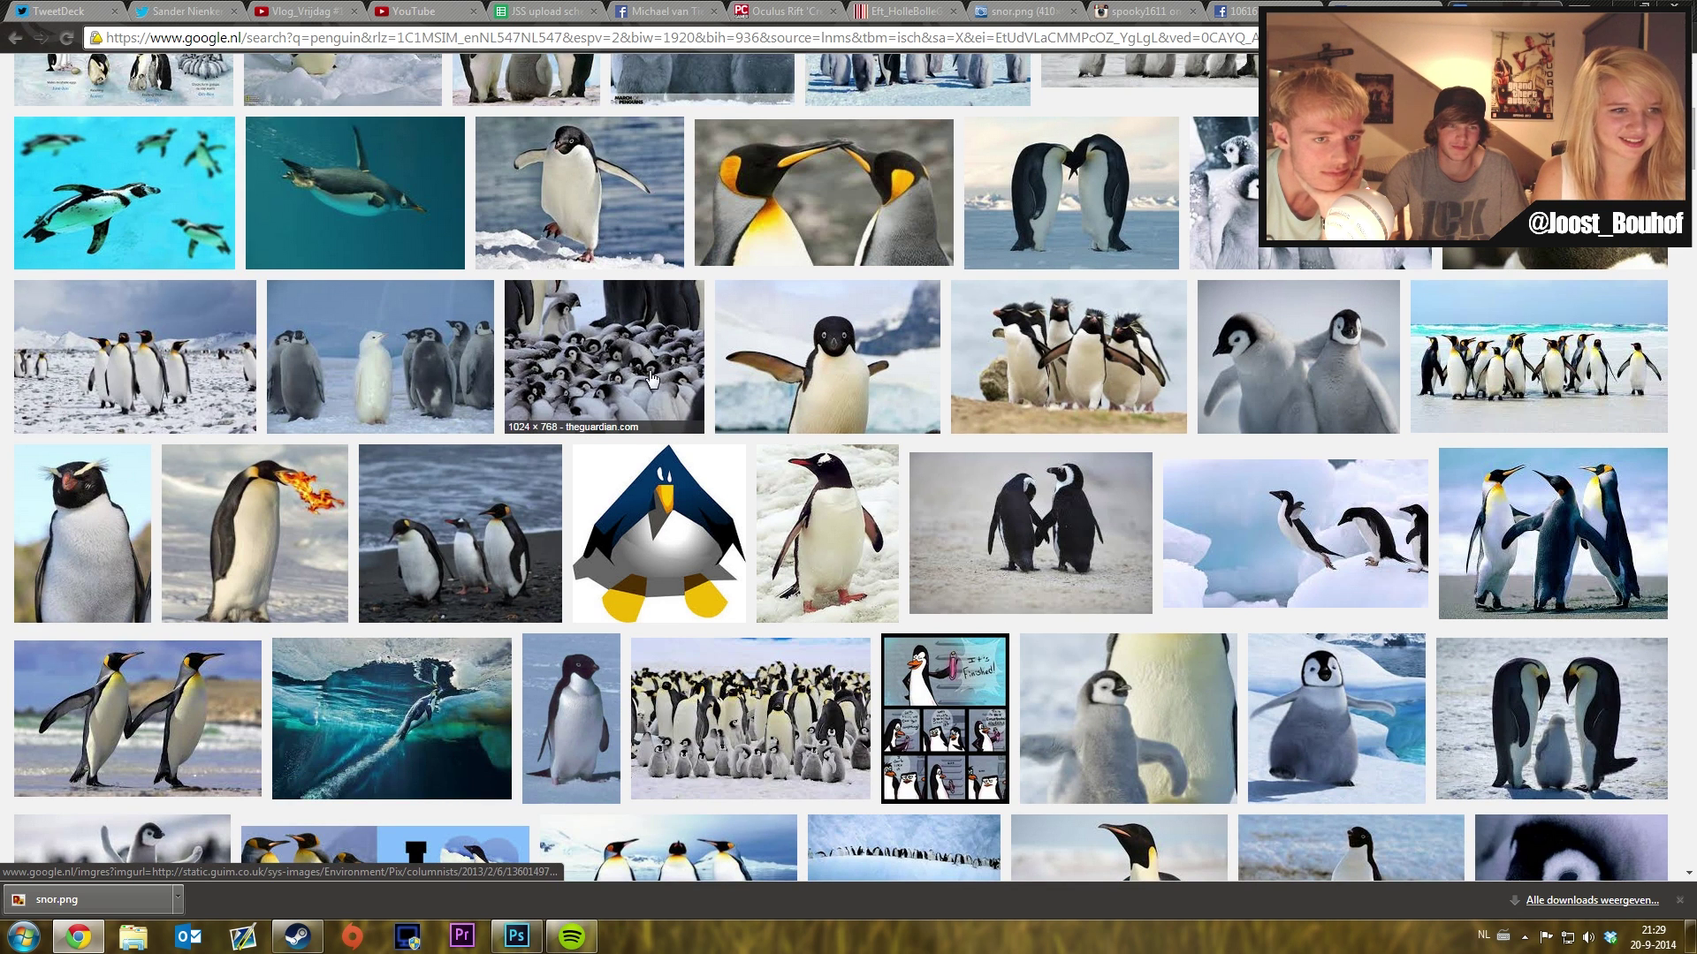
scroll(382, 476, down, 2)
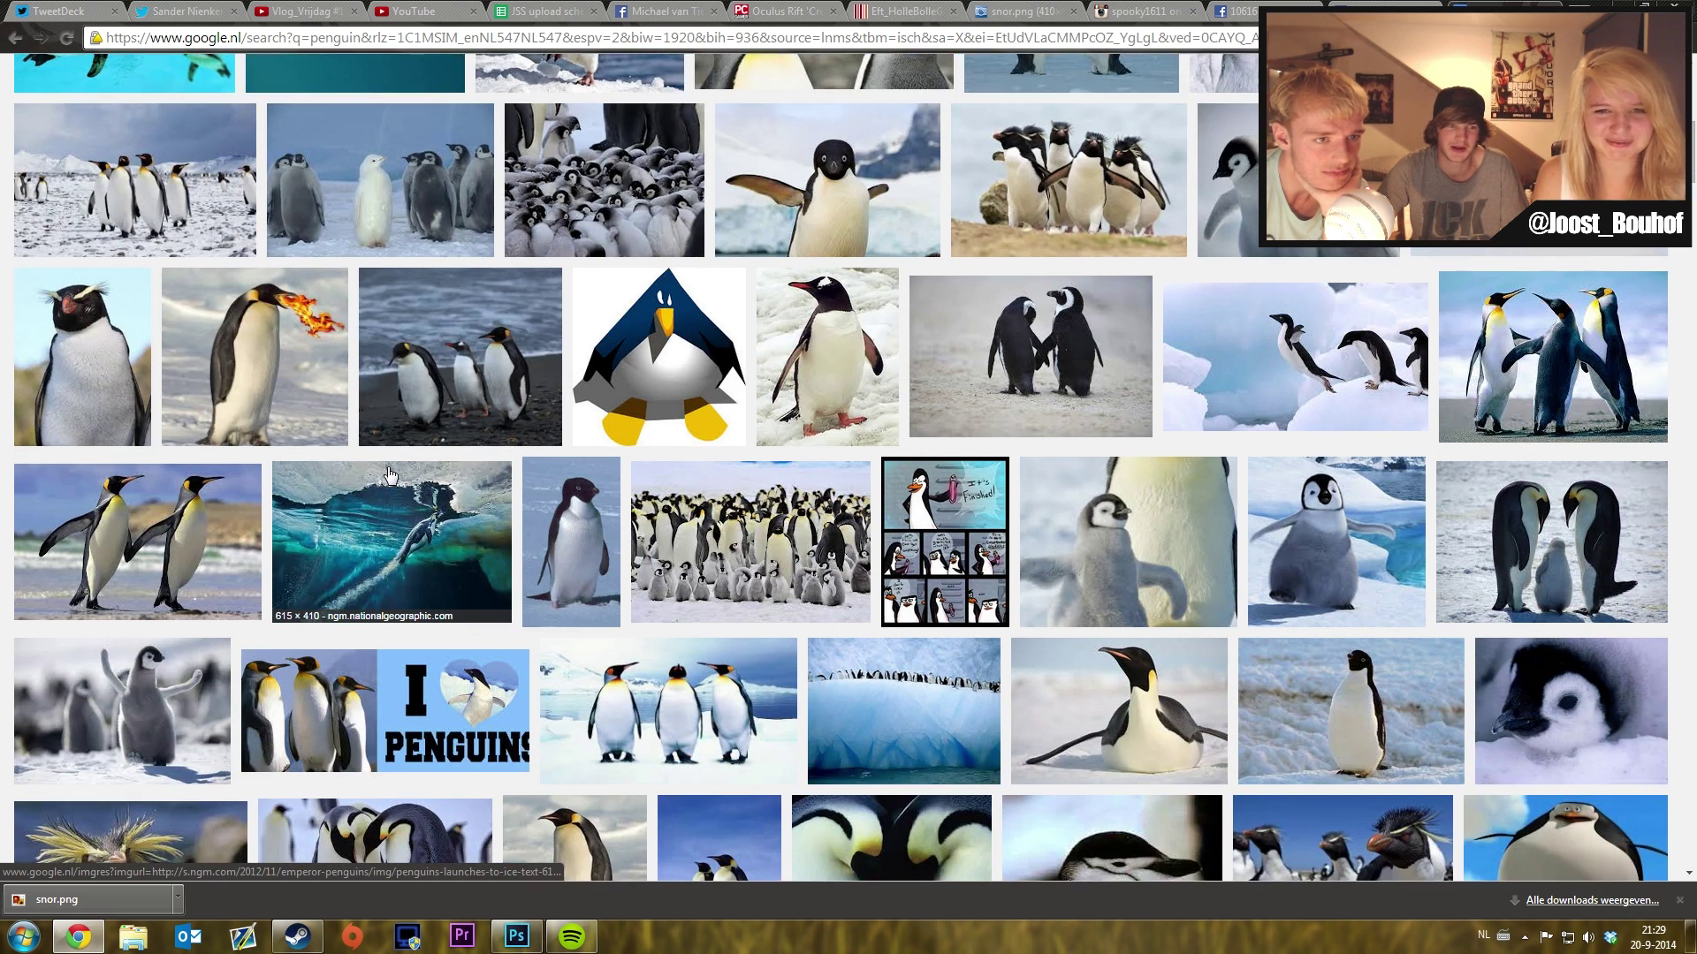
scroll(389, 476, down, 1)
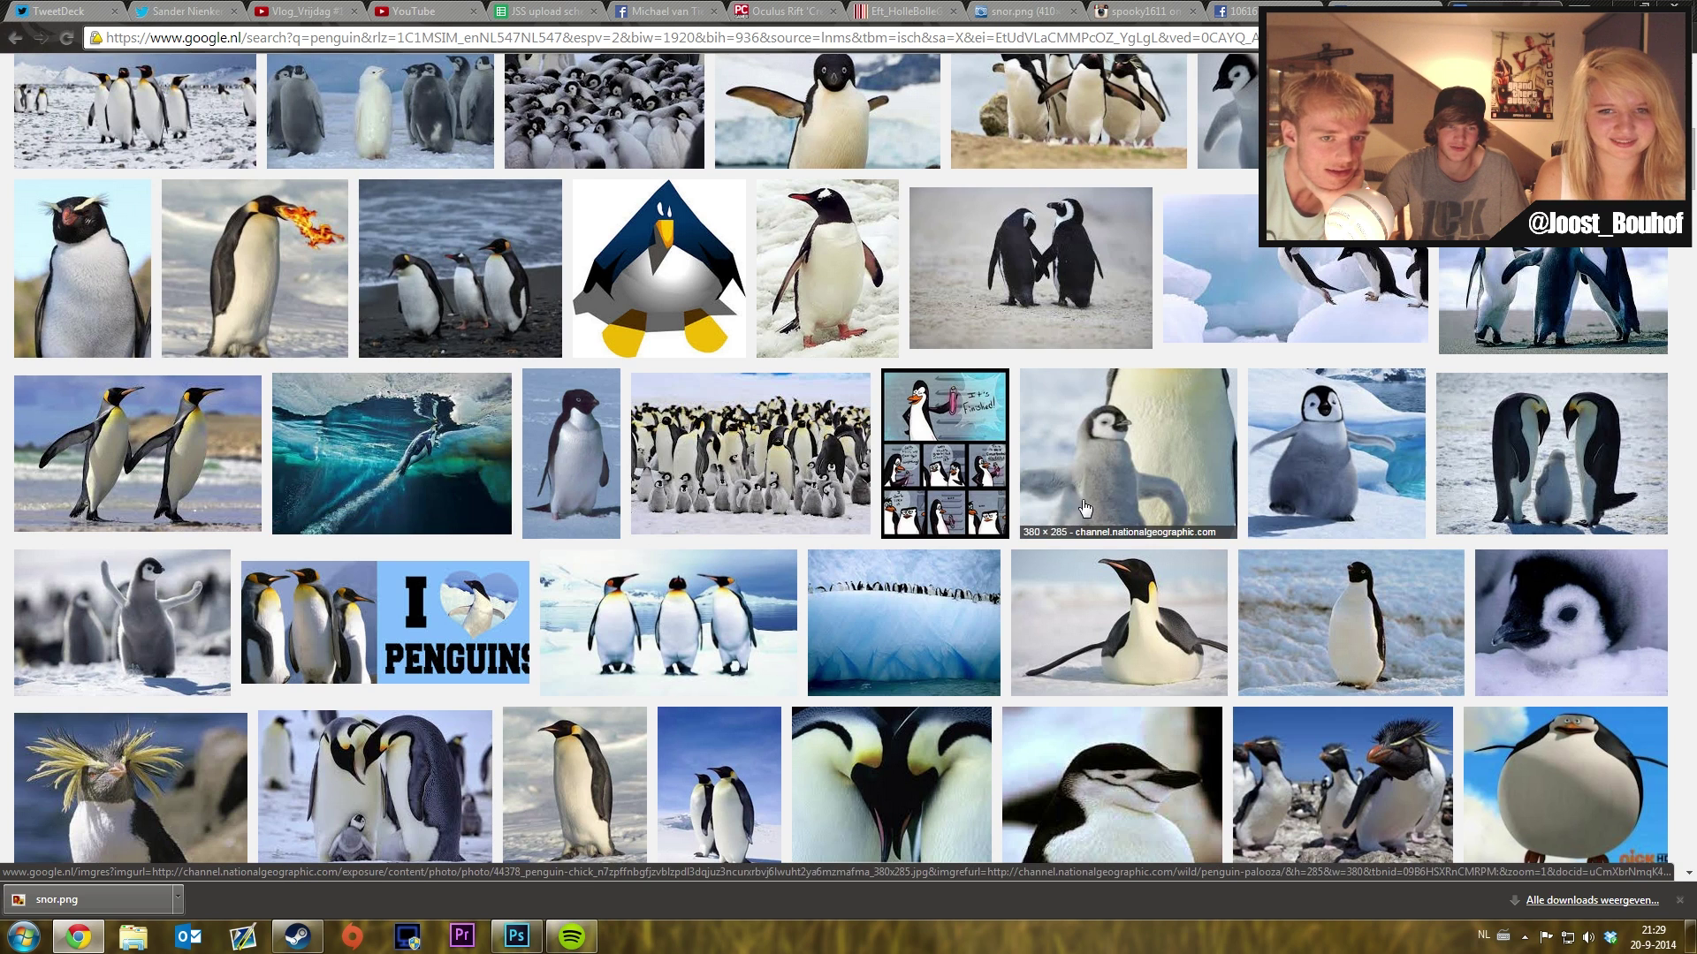
scroll(1085, 507, up, 2)
scroll(1085, 507, up, 2)
- Open the penguin-chick crowd's source page and copy the full-size Colony of penguins in the snow wallpaper
click(1308, 274)
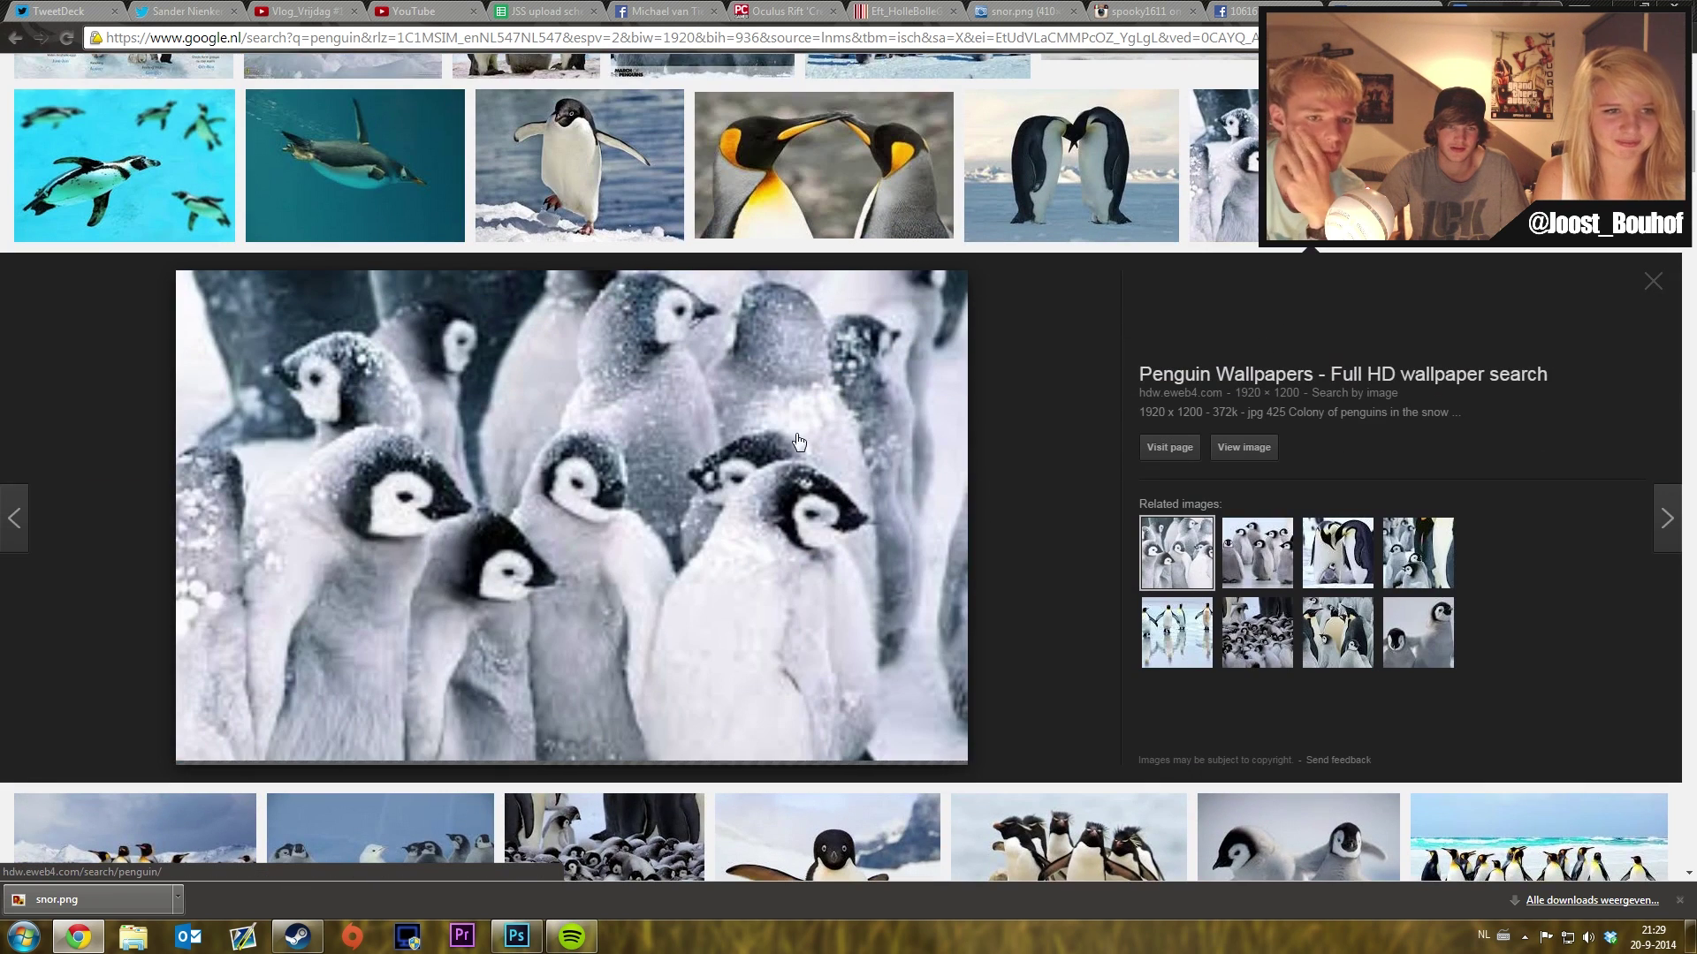
right_click(539, 442)
click(774, 417)
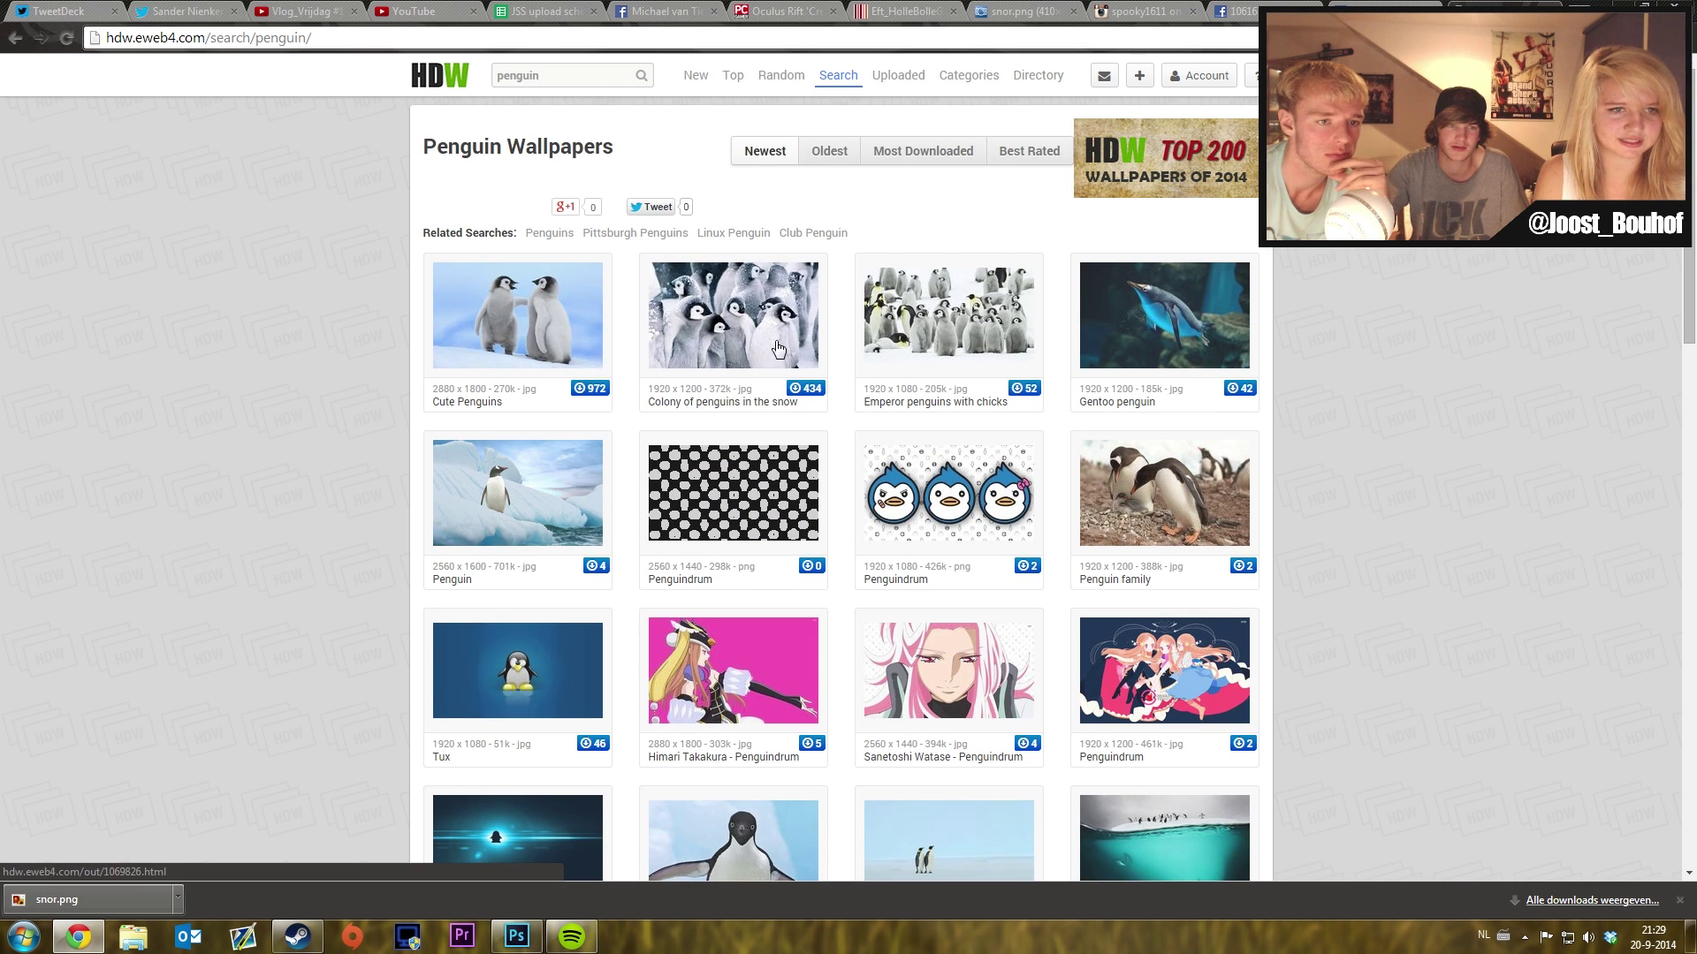
click(733, 315)
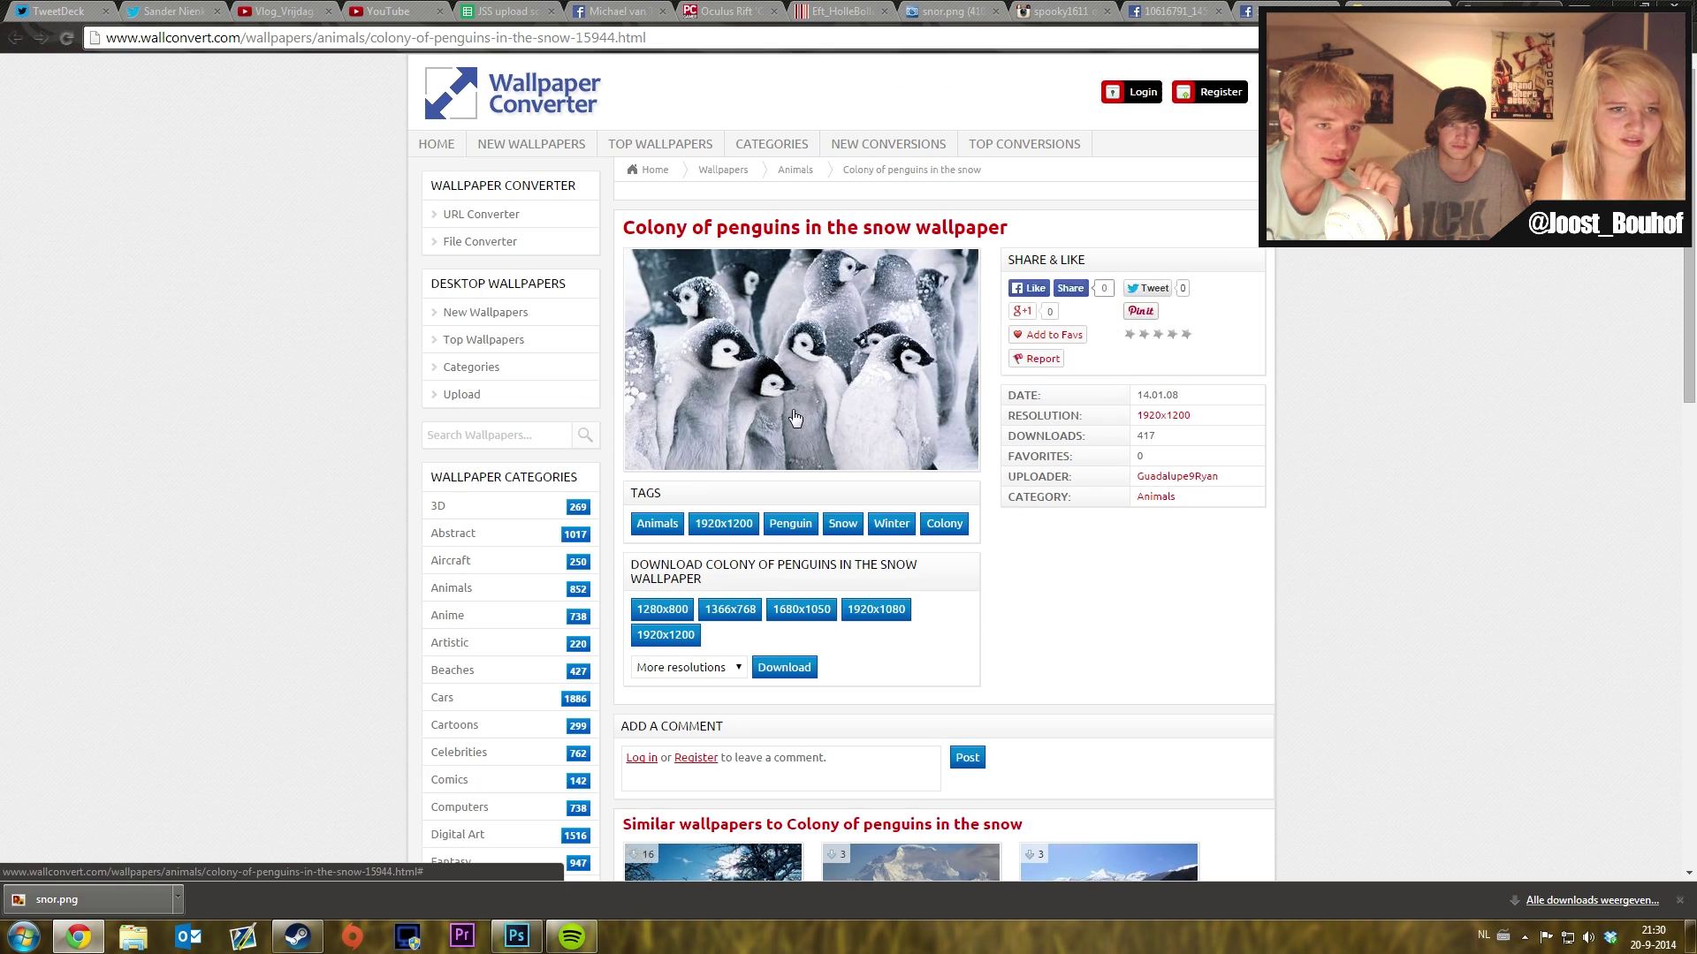
click(663, 367)
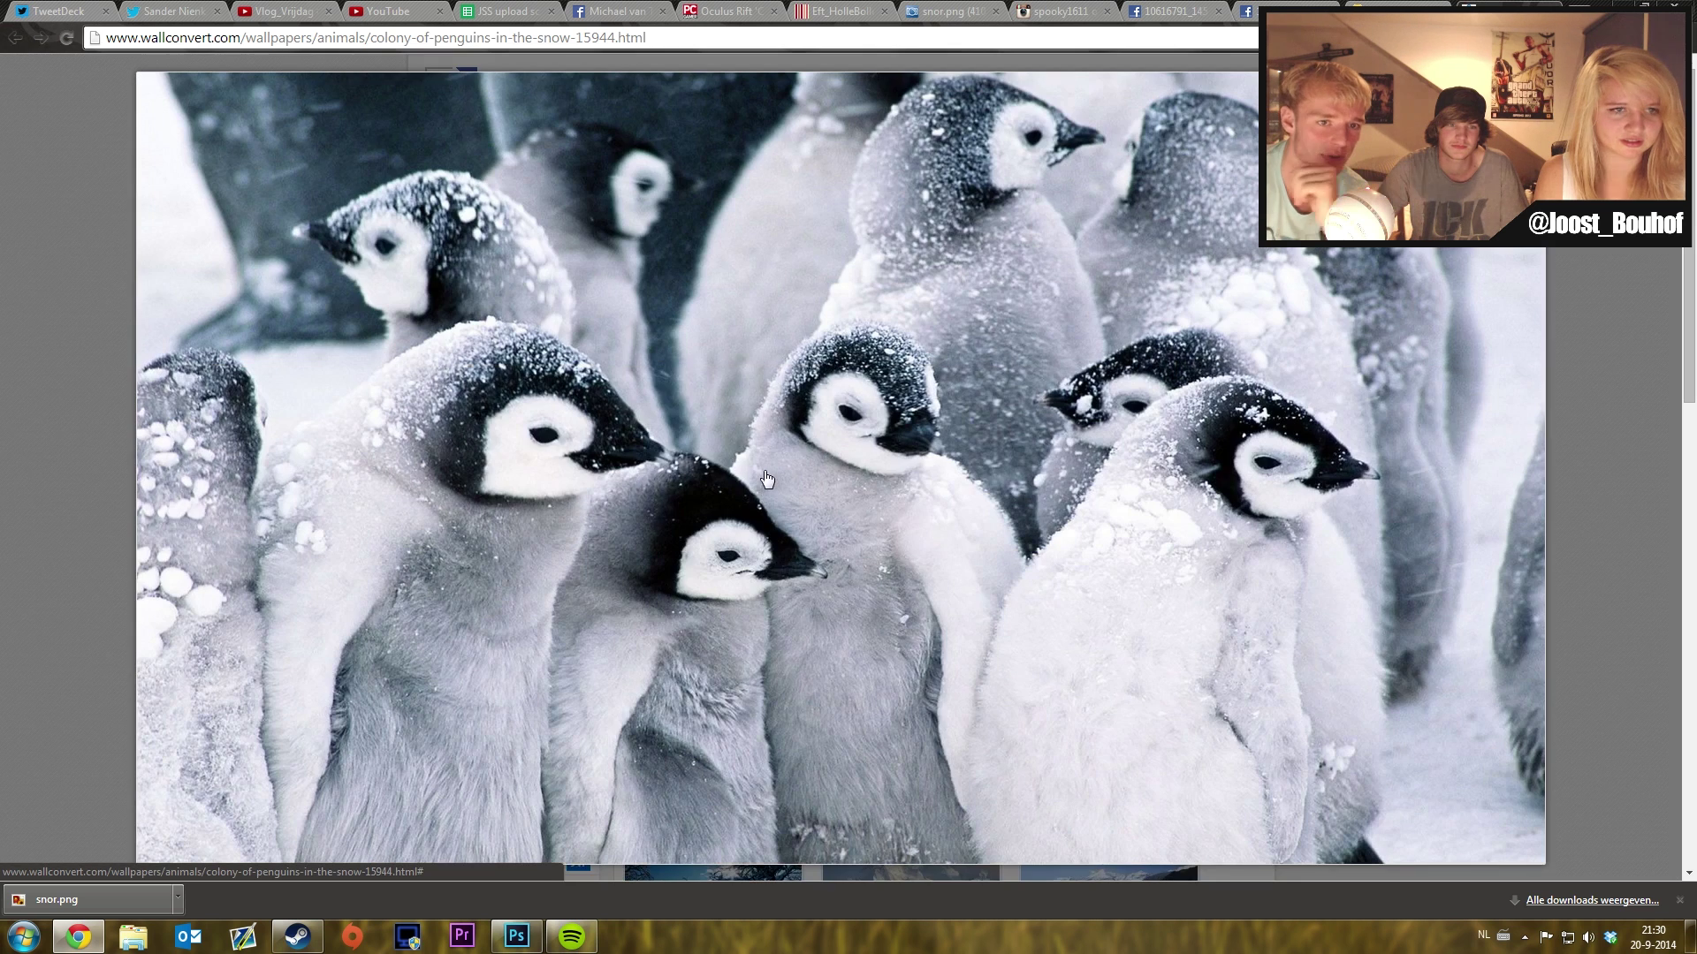
right_click(663, 367)
click(755, 527)
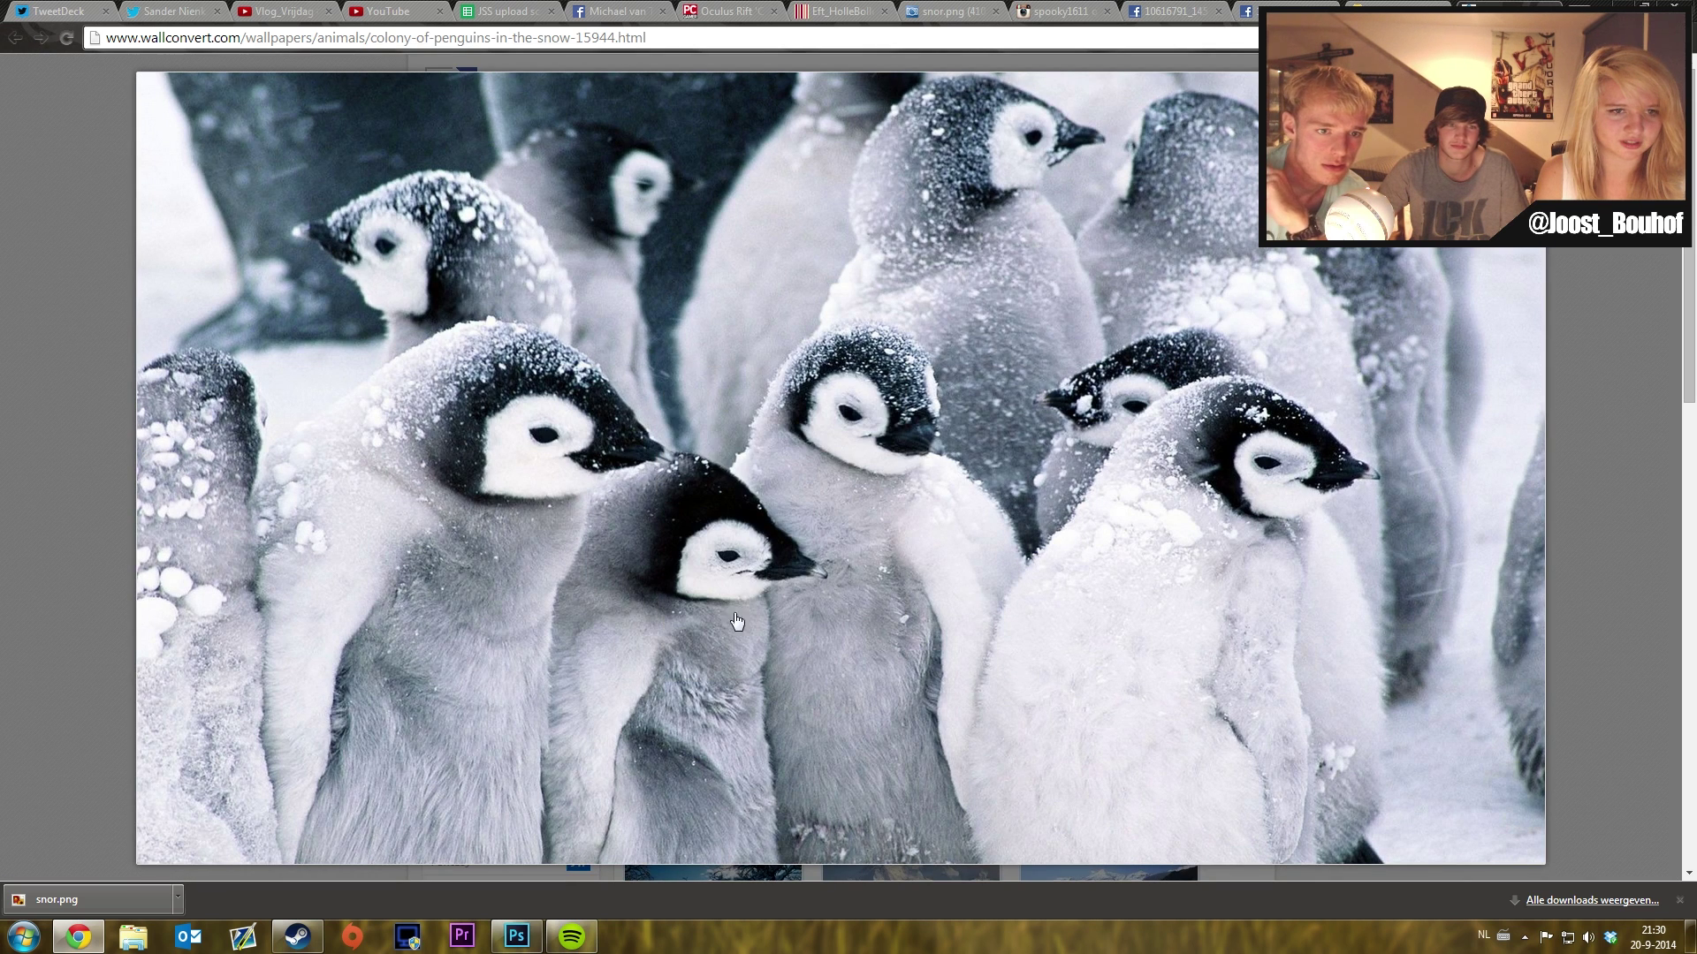
click(517, 935)
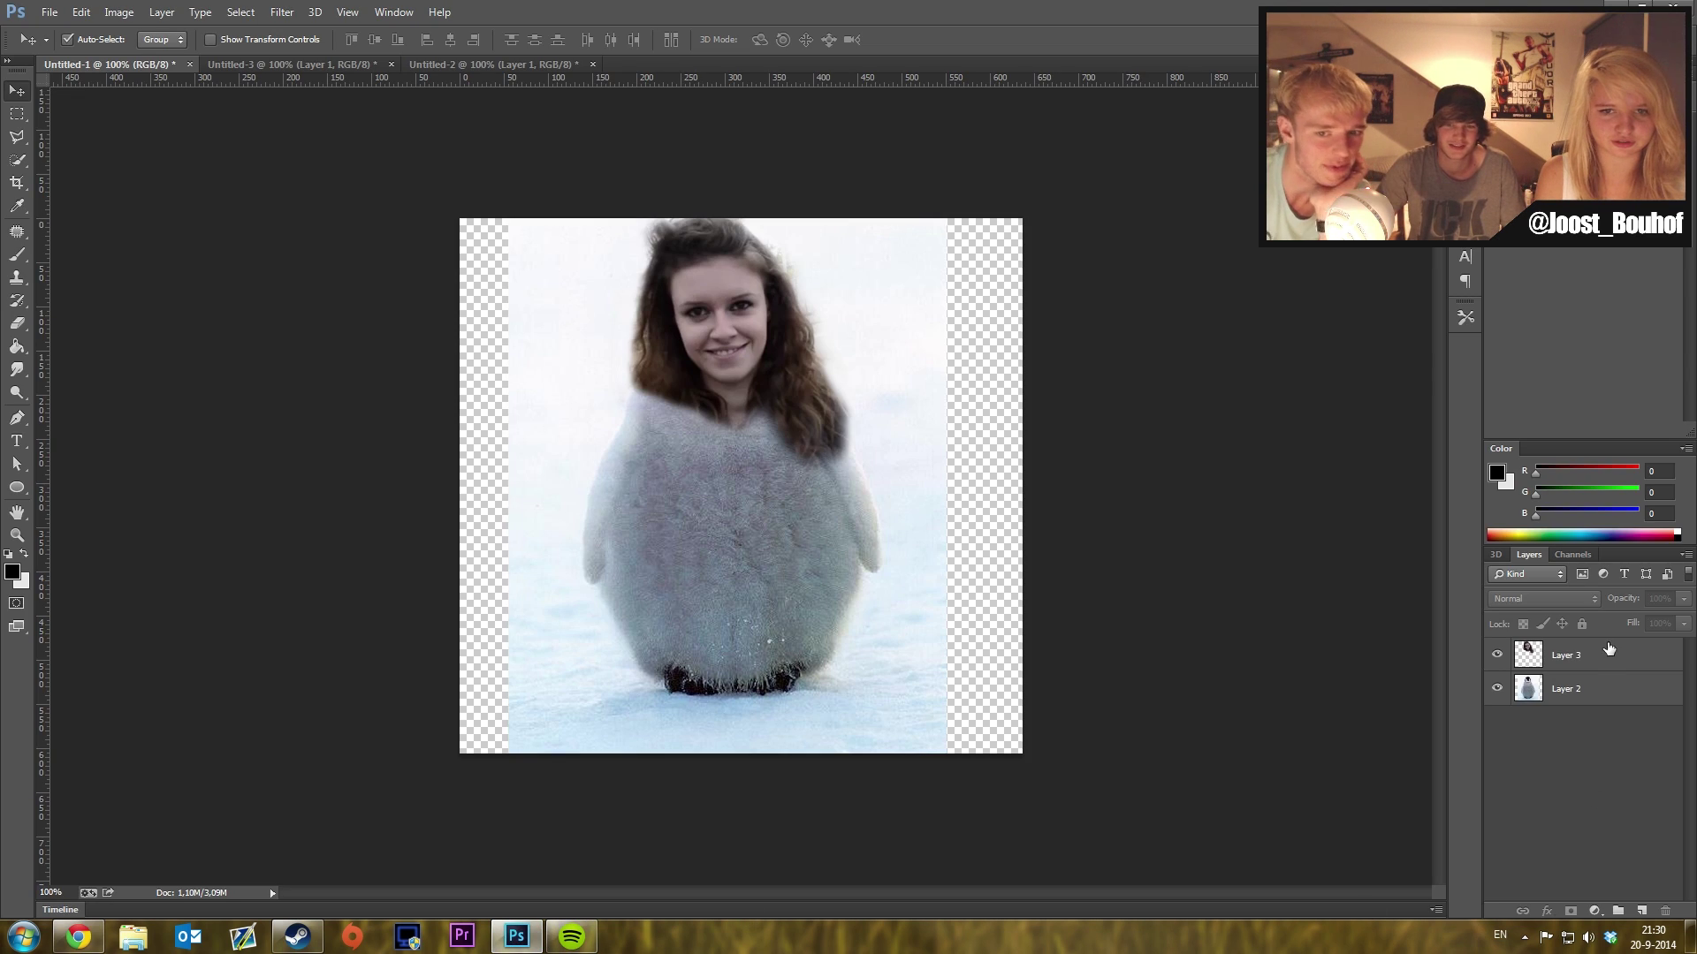
- Paste the snowy colony photo onto a new layer and scale it down to fit
click(1608, 649)
click(1642, 911)
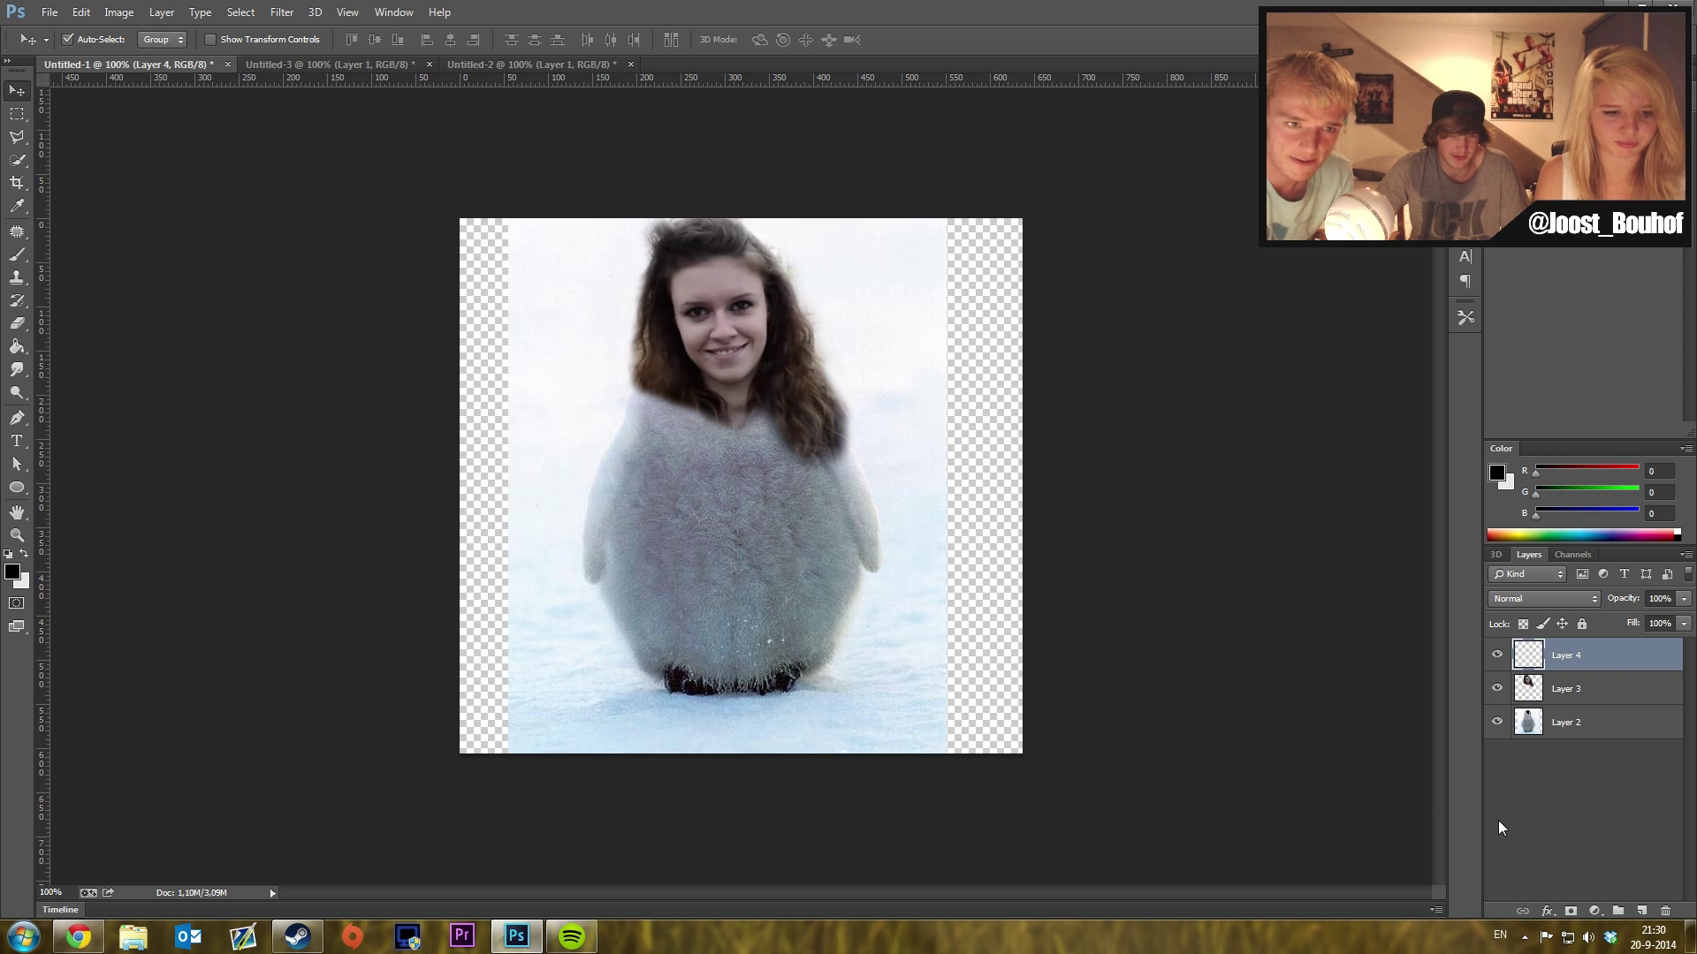
key(ctrl+v)
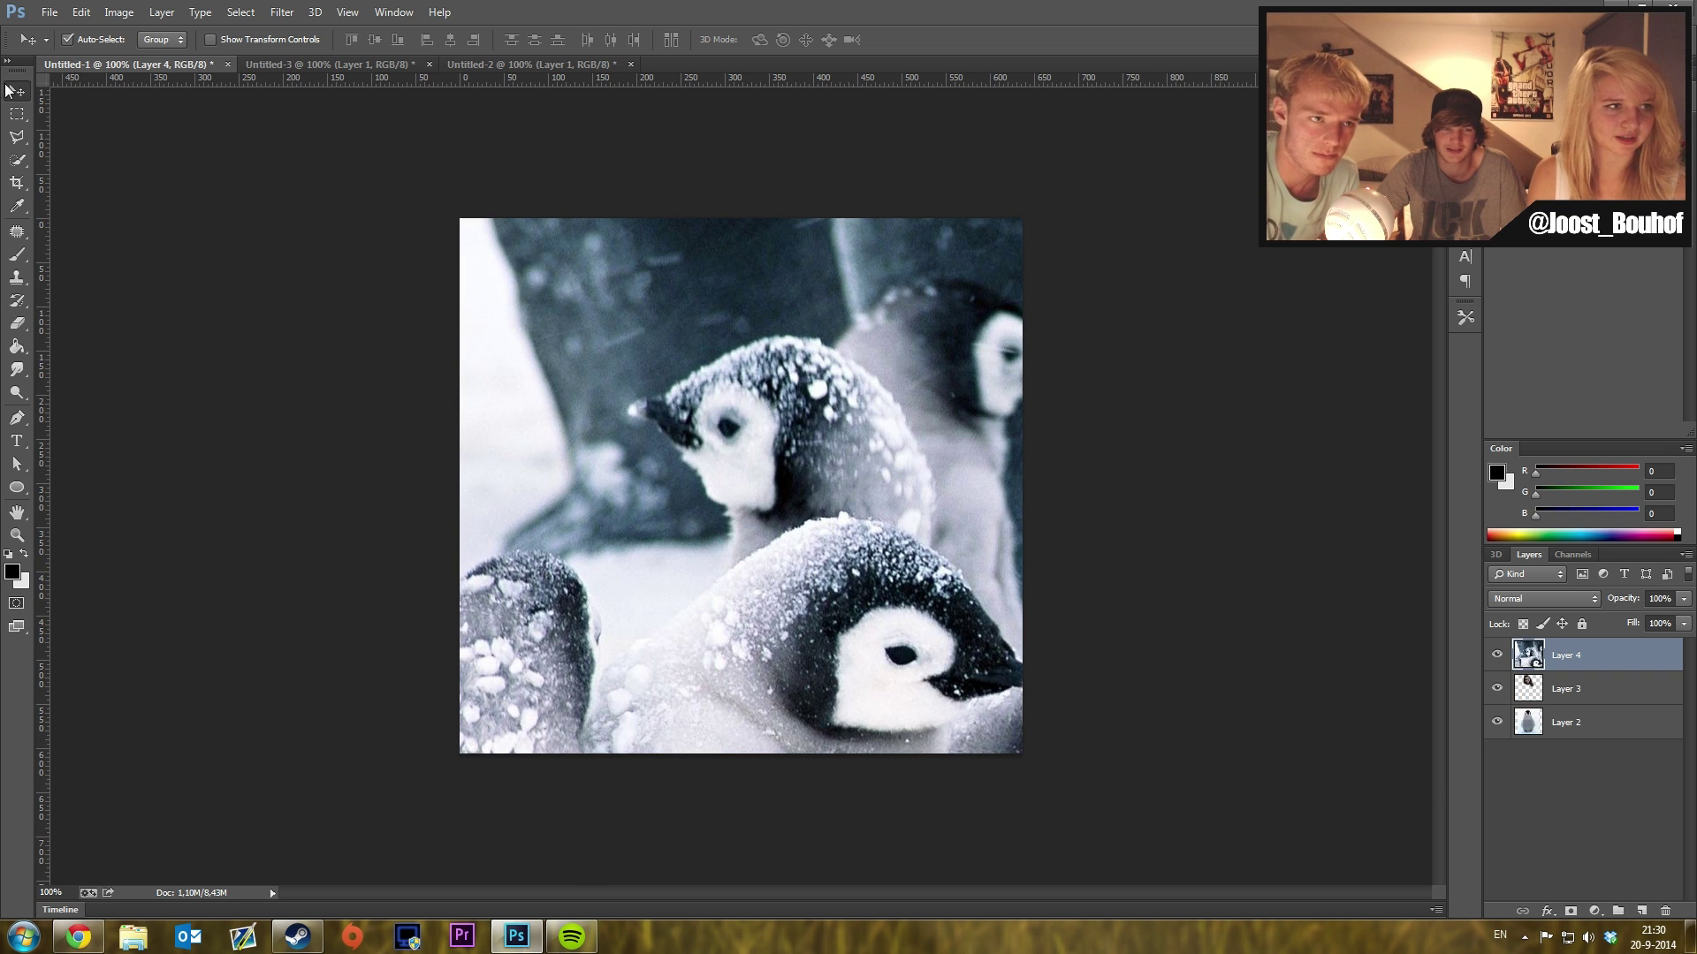
key(ctrl+t)
key(ctrl+minus)
drag(1333, 806, 959, 566)
key(Return)
- Crop the canvas outward to match the colony photo
key(c)
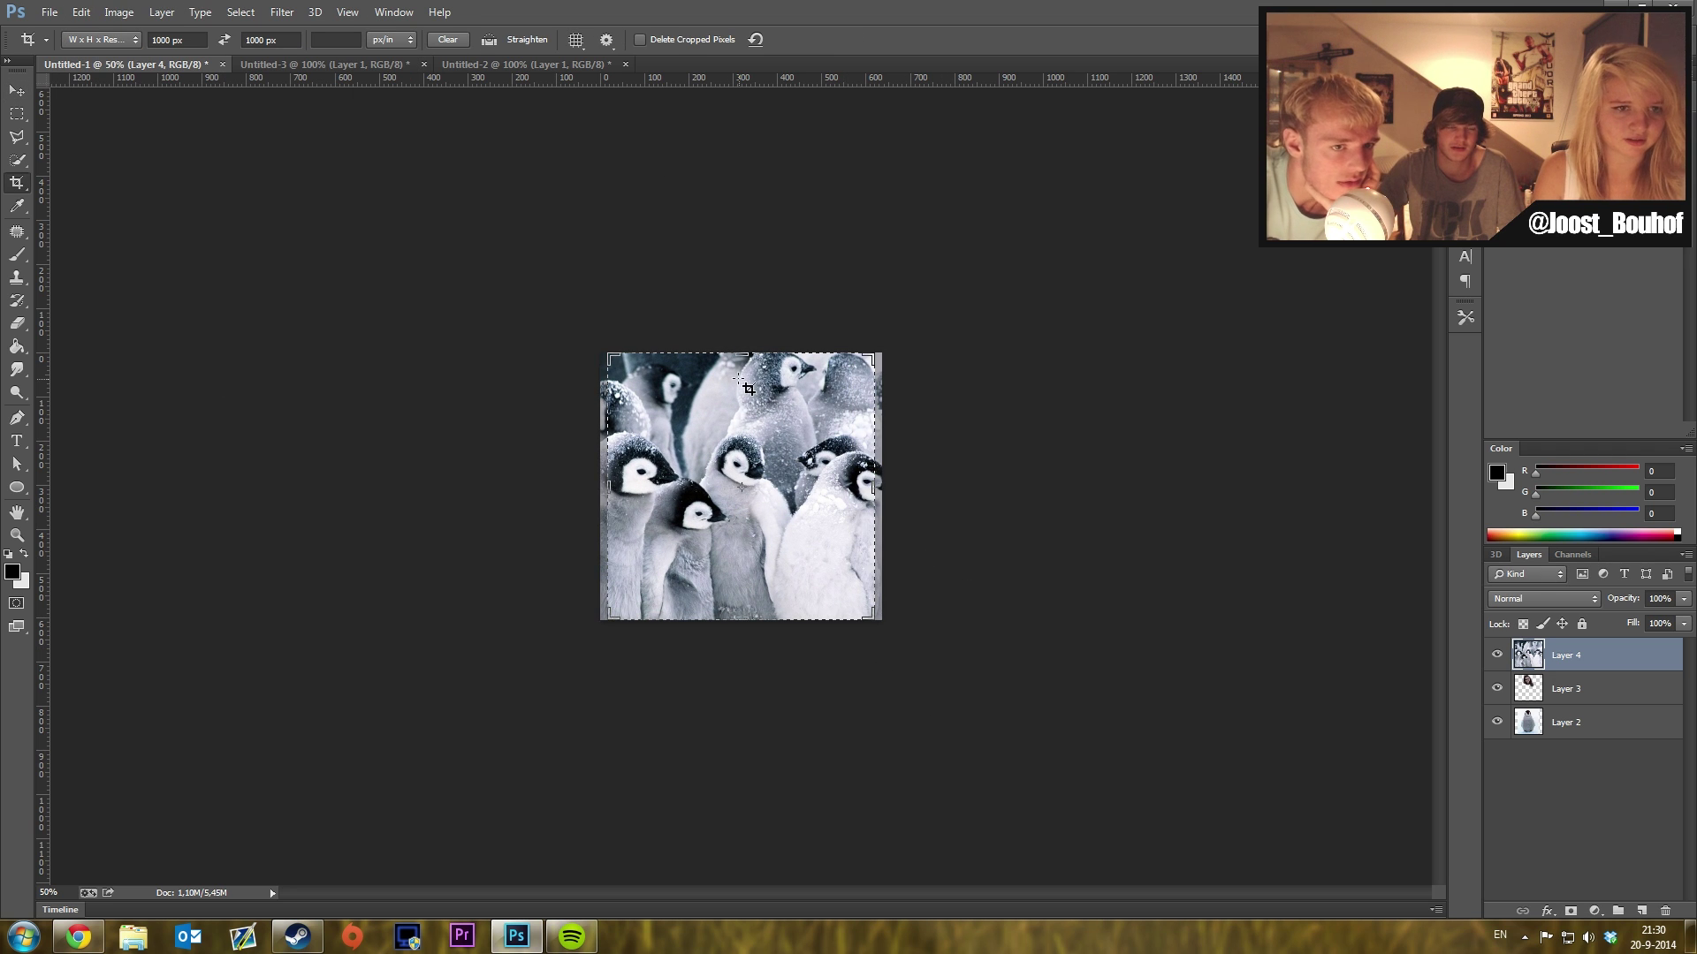
drag(882, 616, 955, 575)
click(16, 90)
key(Return)
- Delete and erase the white background around the penguin body layer
click(16, 162)
drag(659, 415, 1065, 475)
key(e)
key(ctrl+d)
mouse_move(627, 353)
mouse_down()
mouse_move(816, 436)
mouse_move(775, 332)
mouse_up()
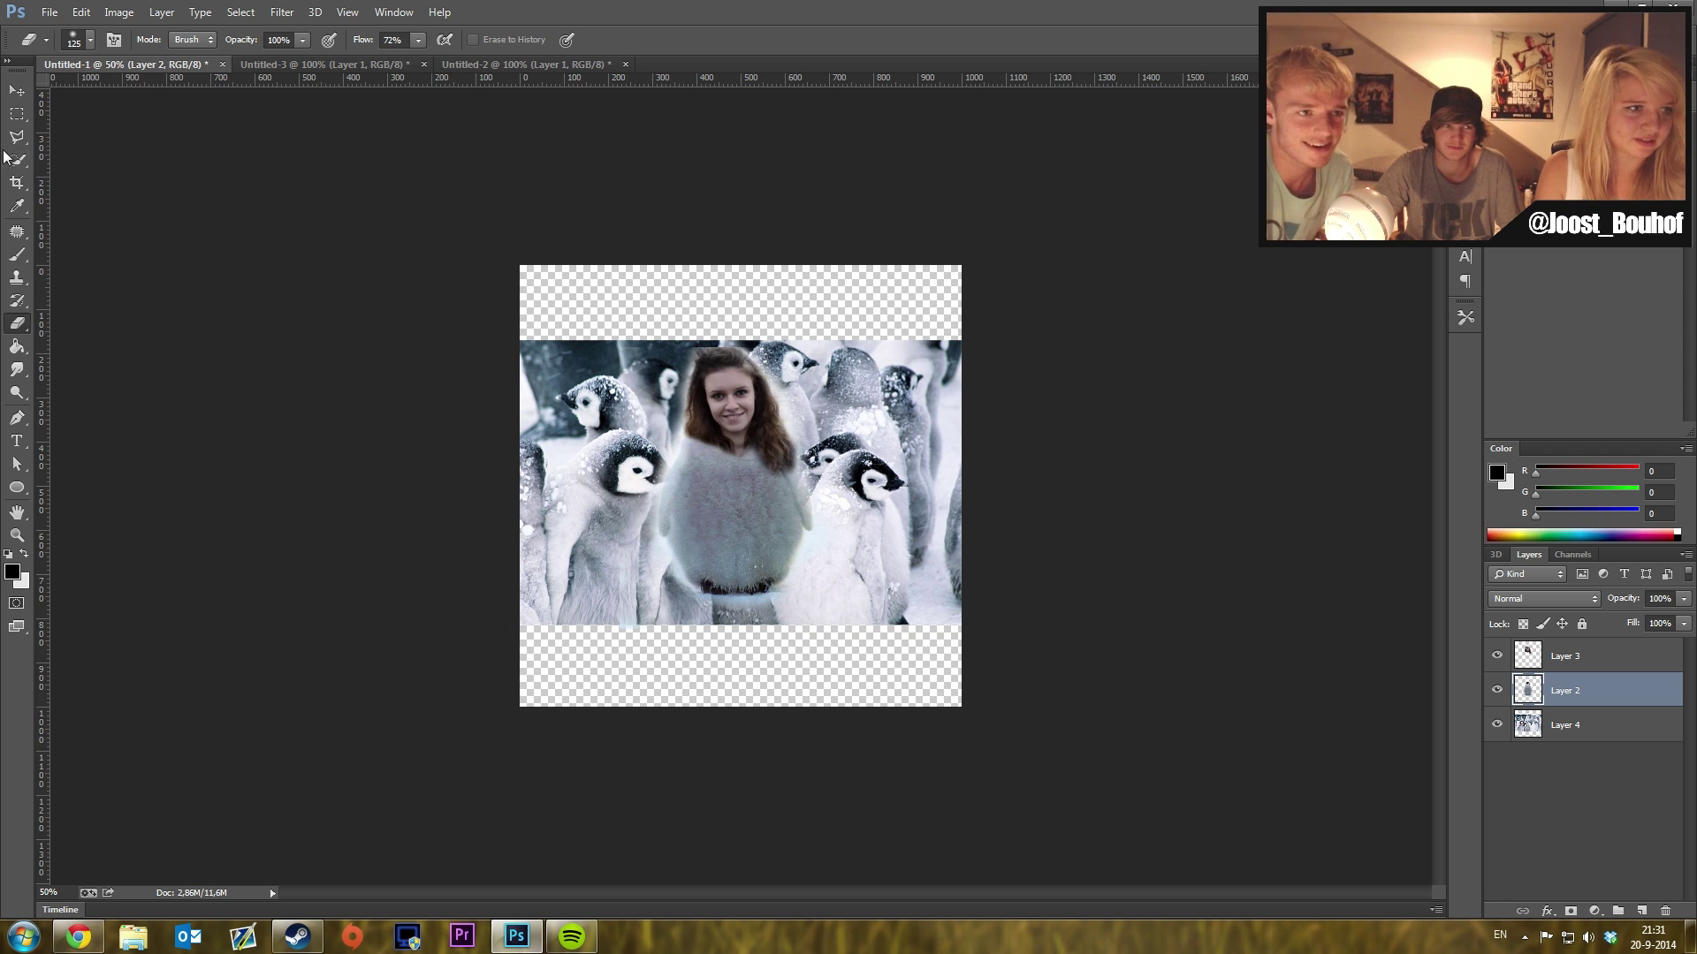
click(77, 936)
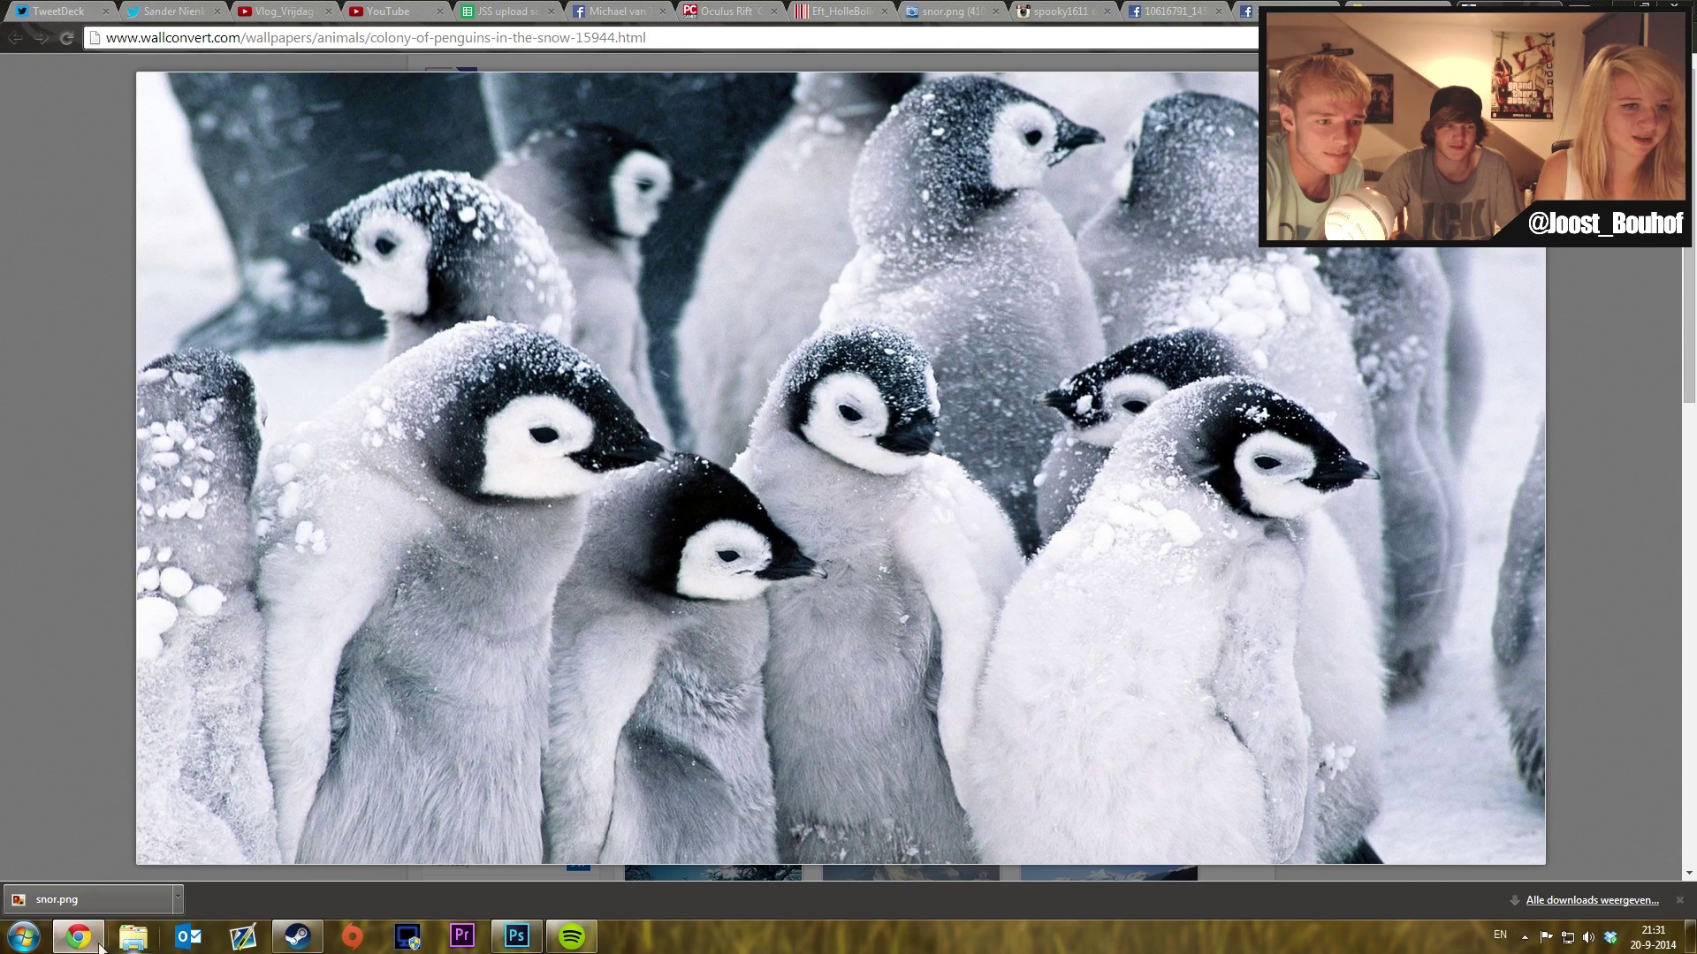
- Search Google Images for 'halo', refine it to 'halo saint', and preview a plain gold halo
click(1209, 32)
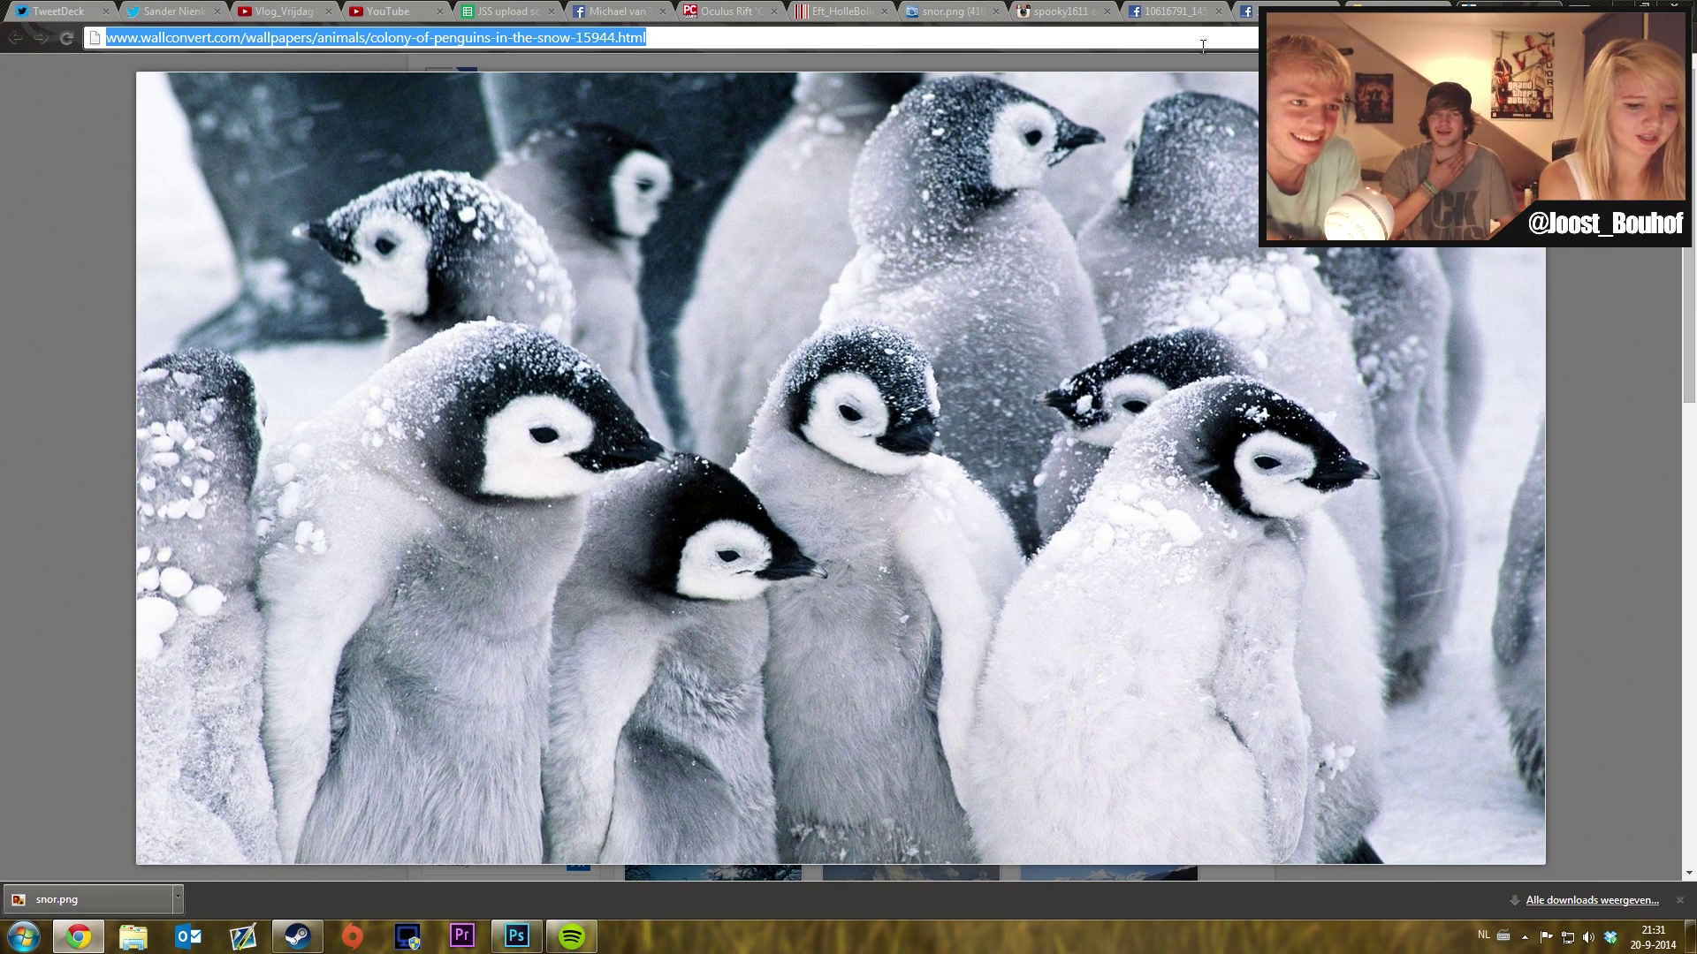
text(halo)
key(Return)
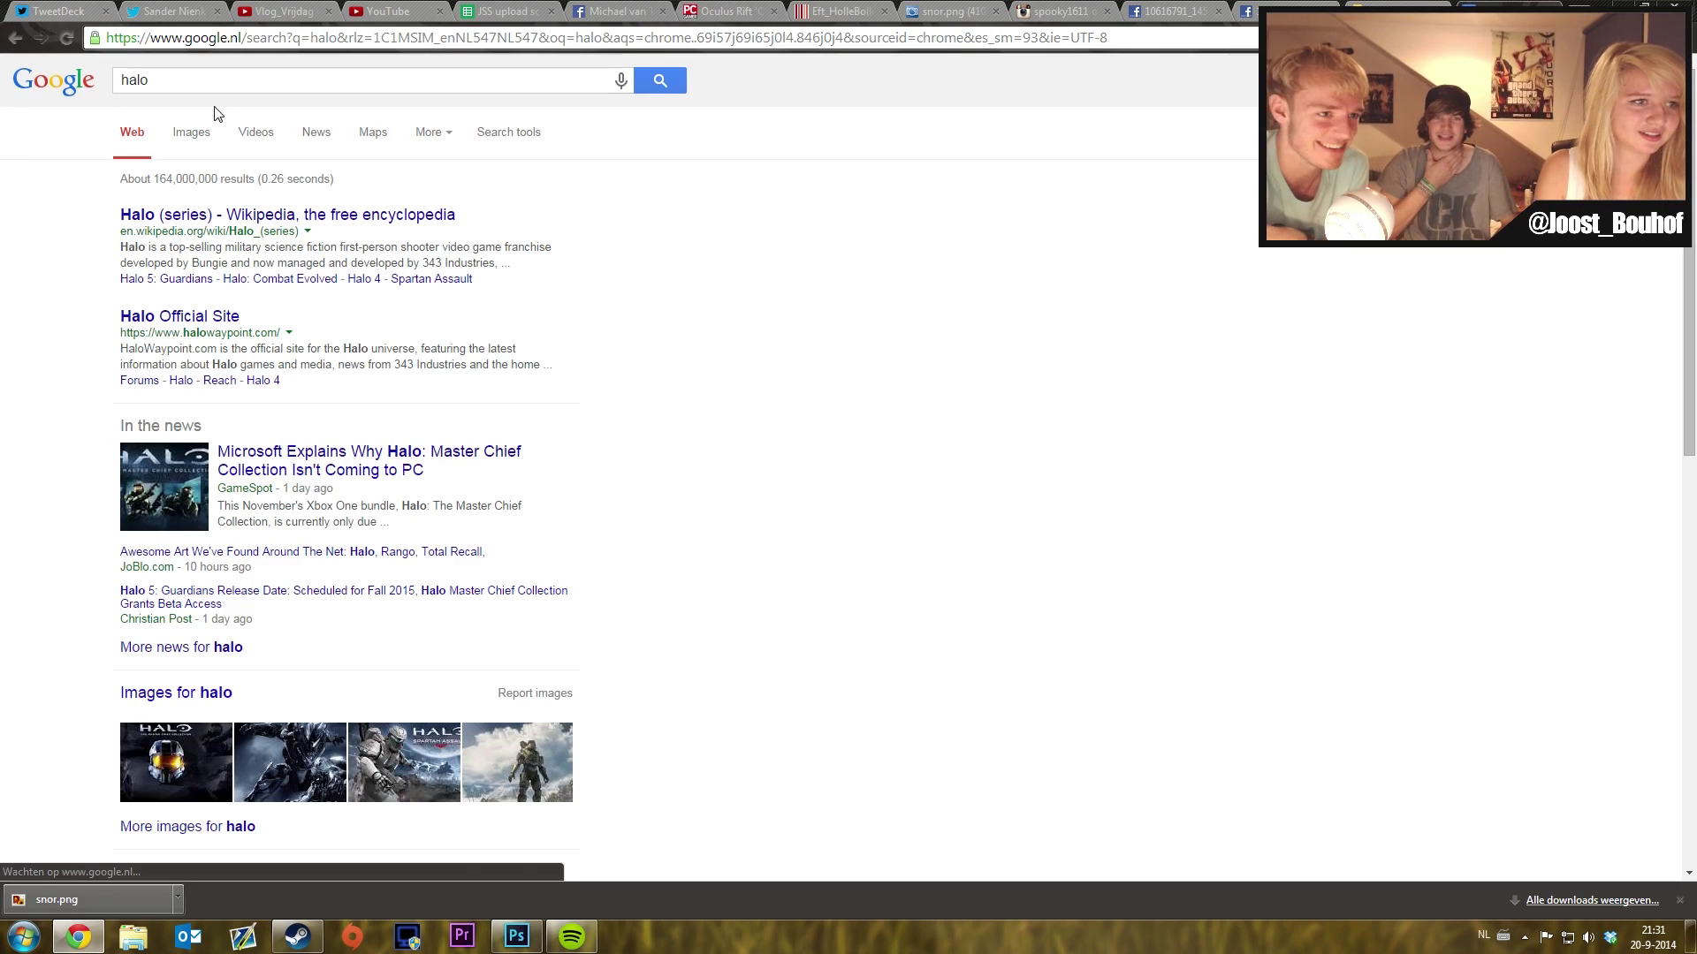
click(194, 132)
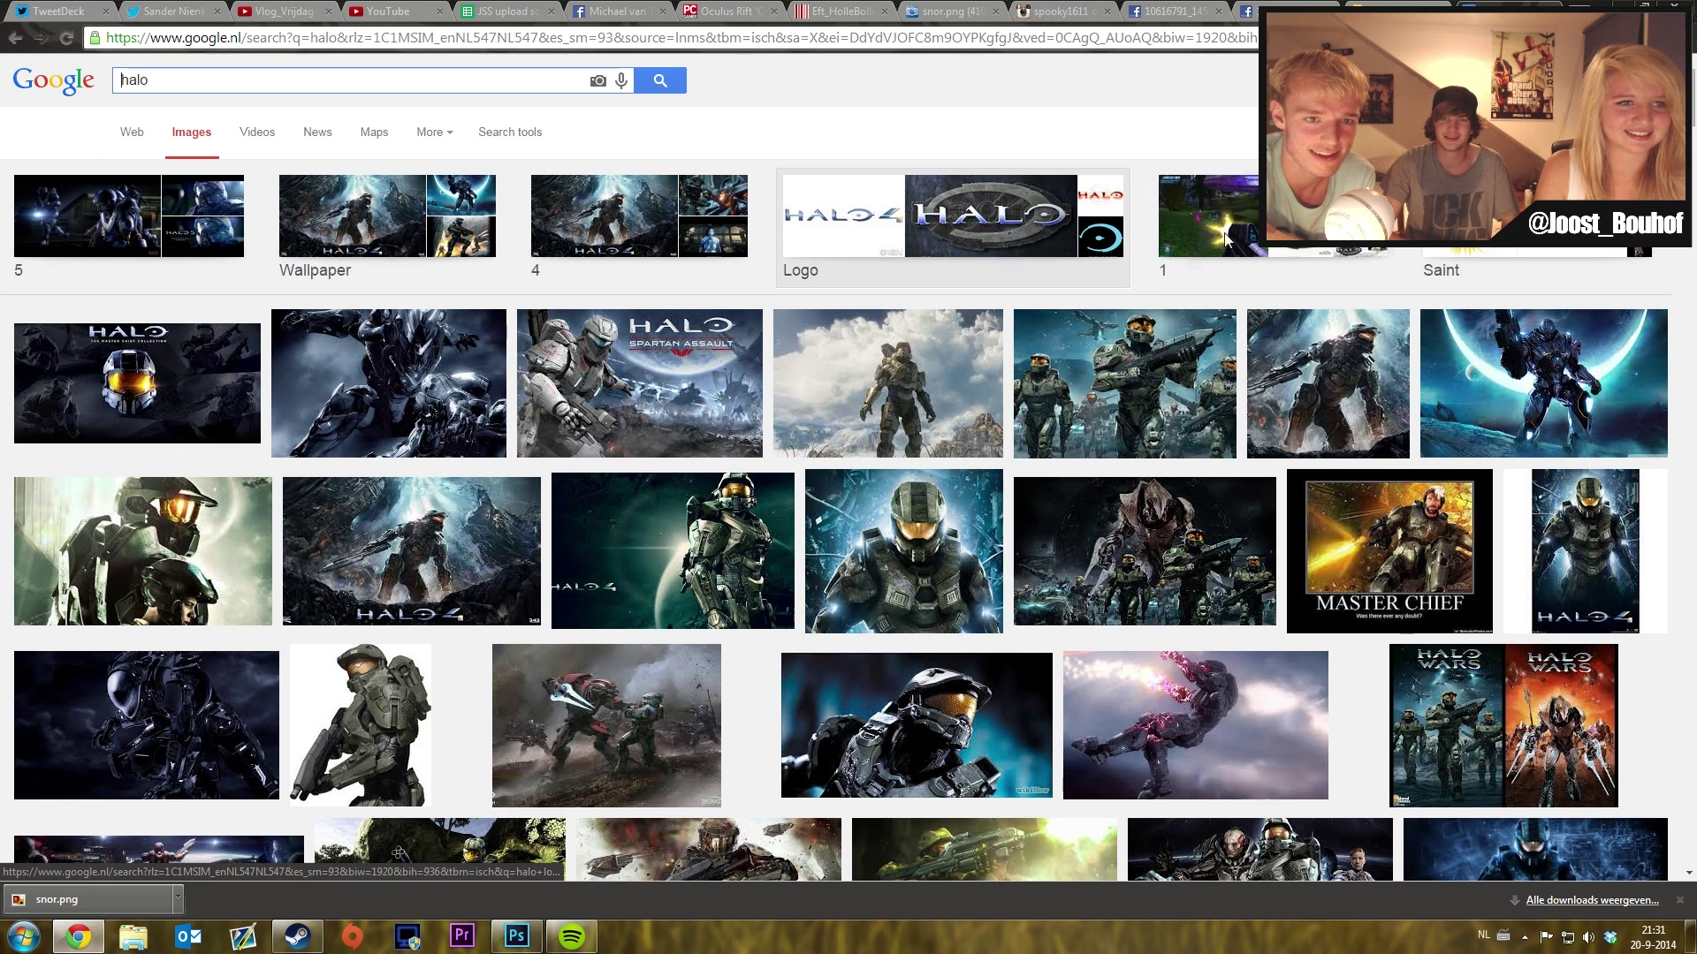
click(360, 80)
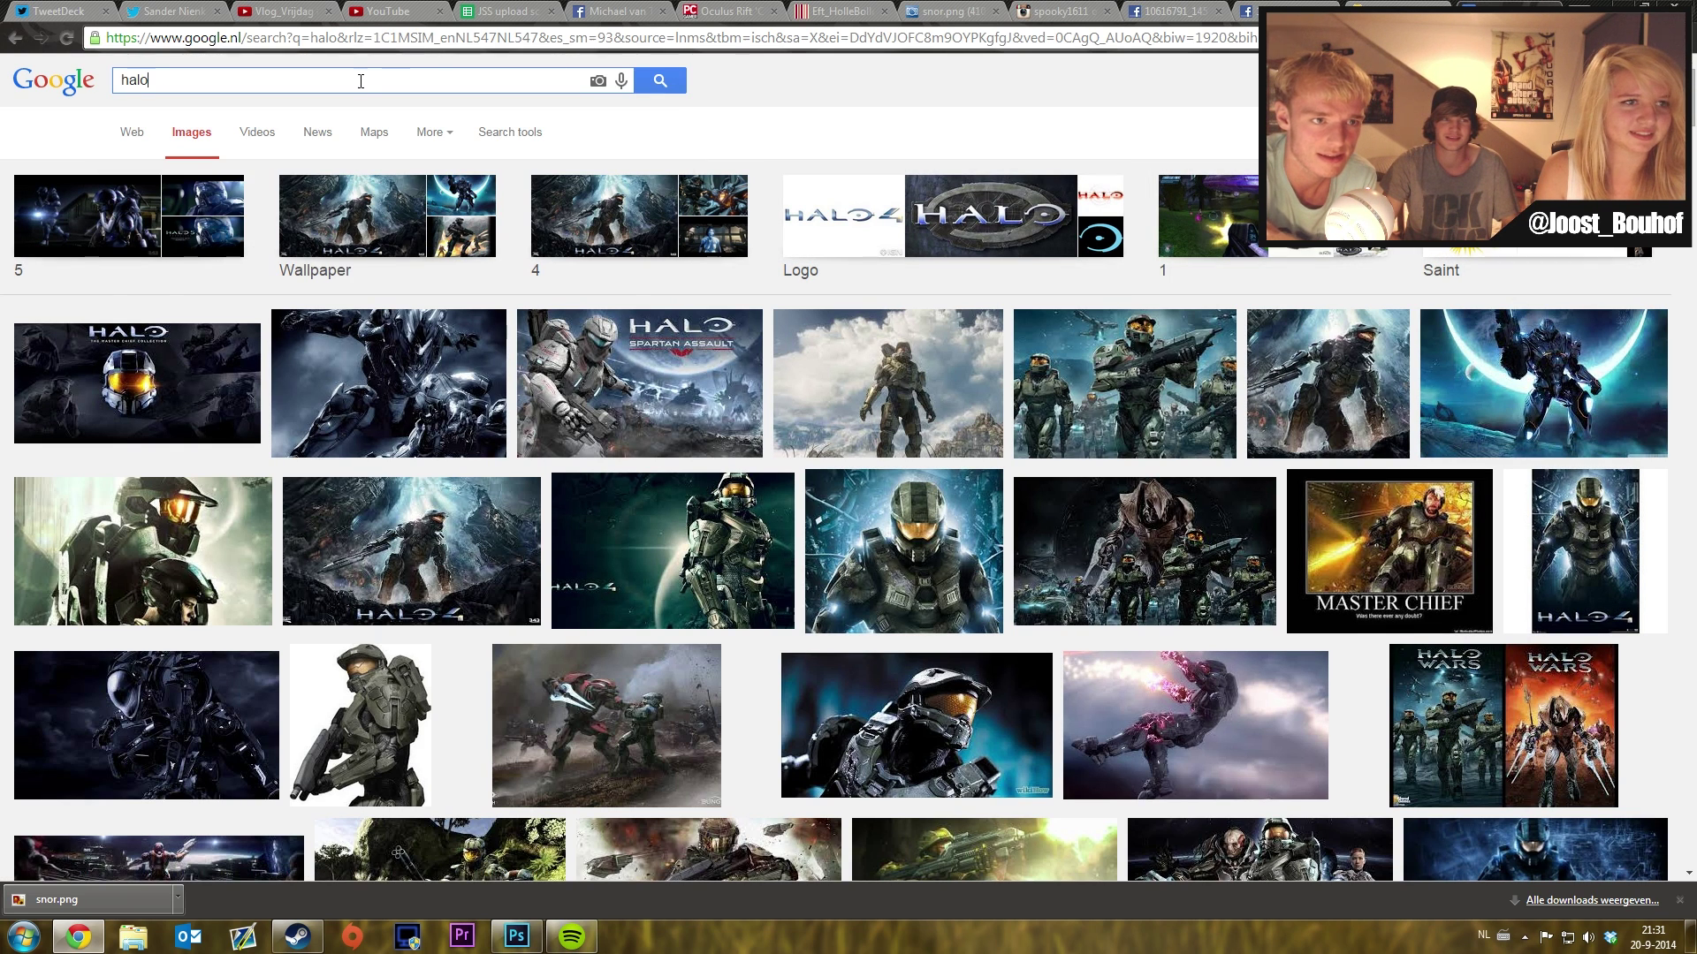
text(saint)
key(Return)
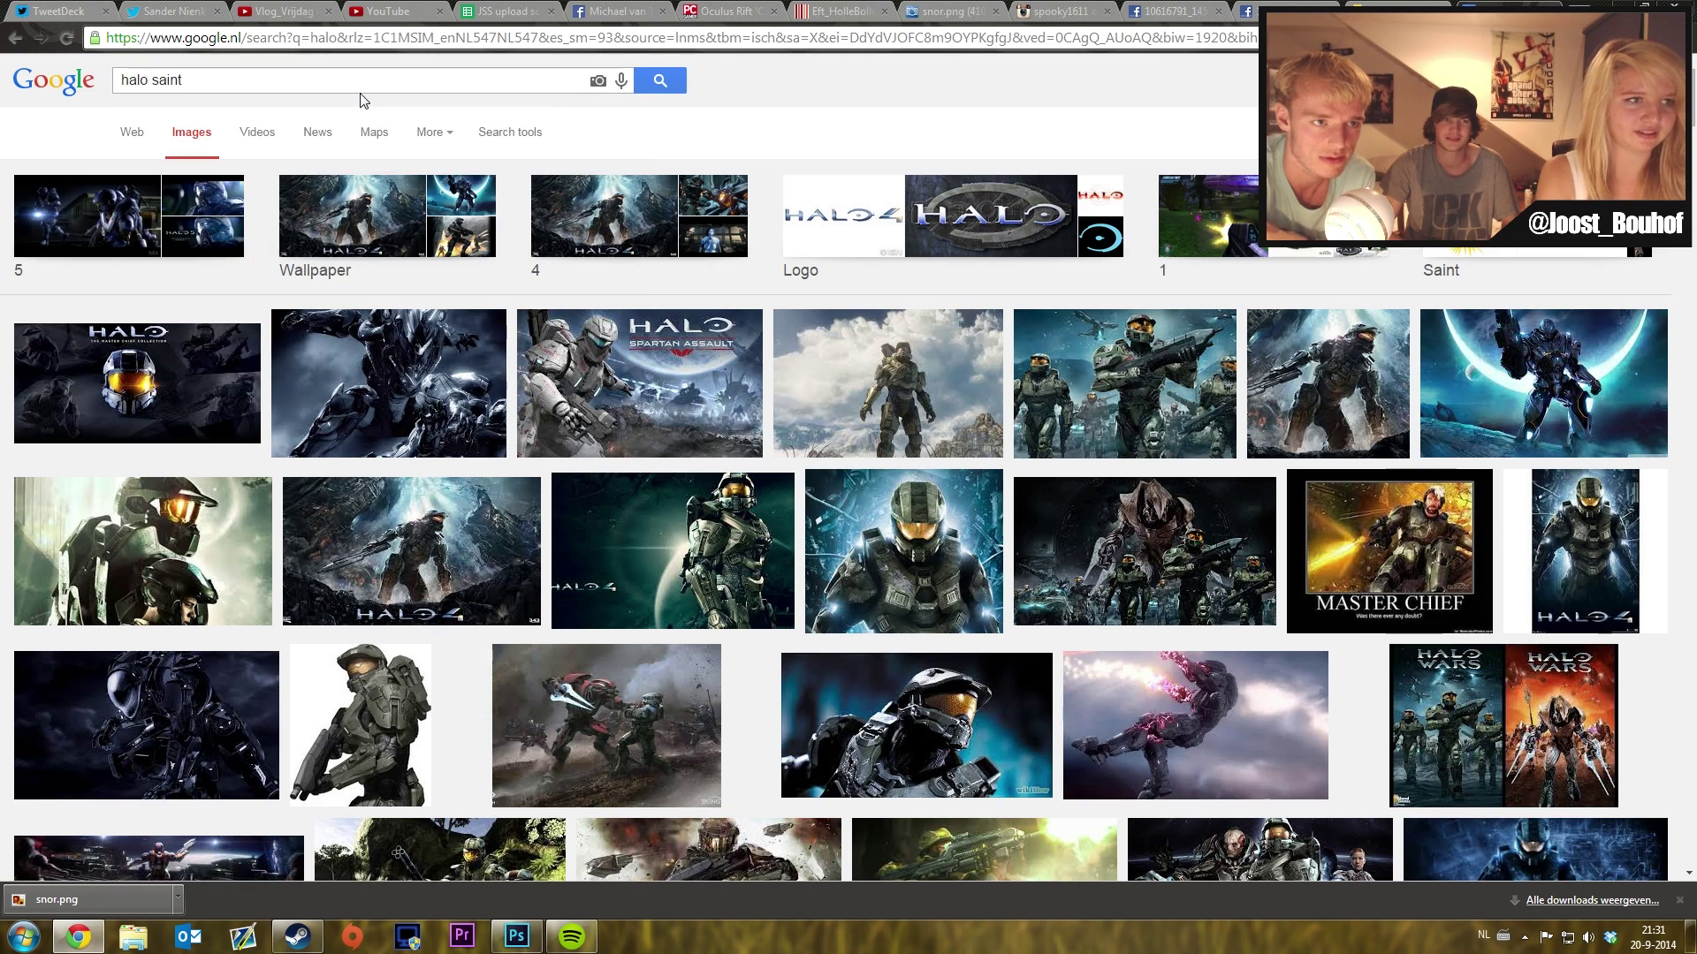
click(353, 393)
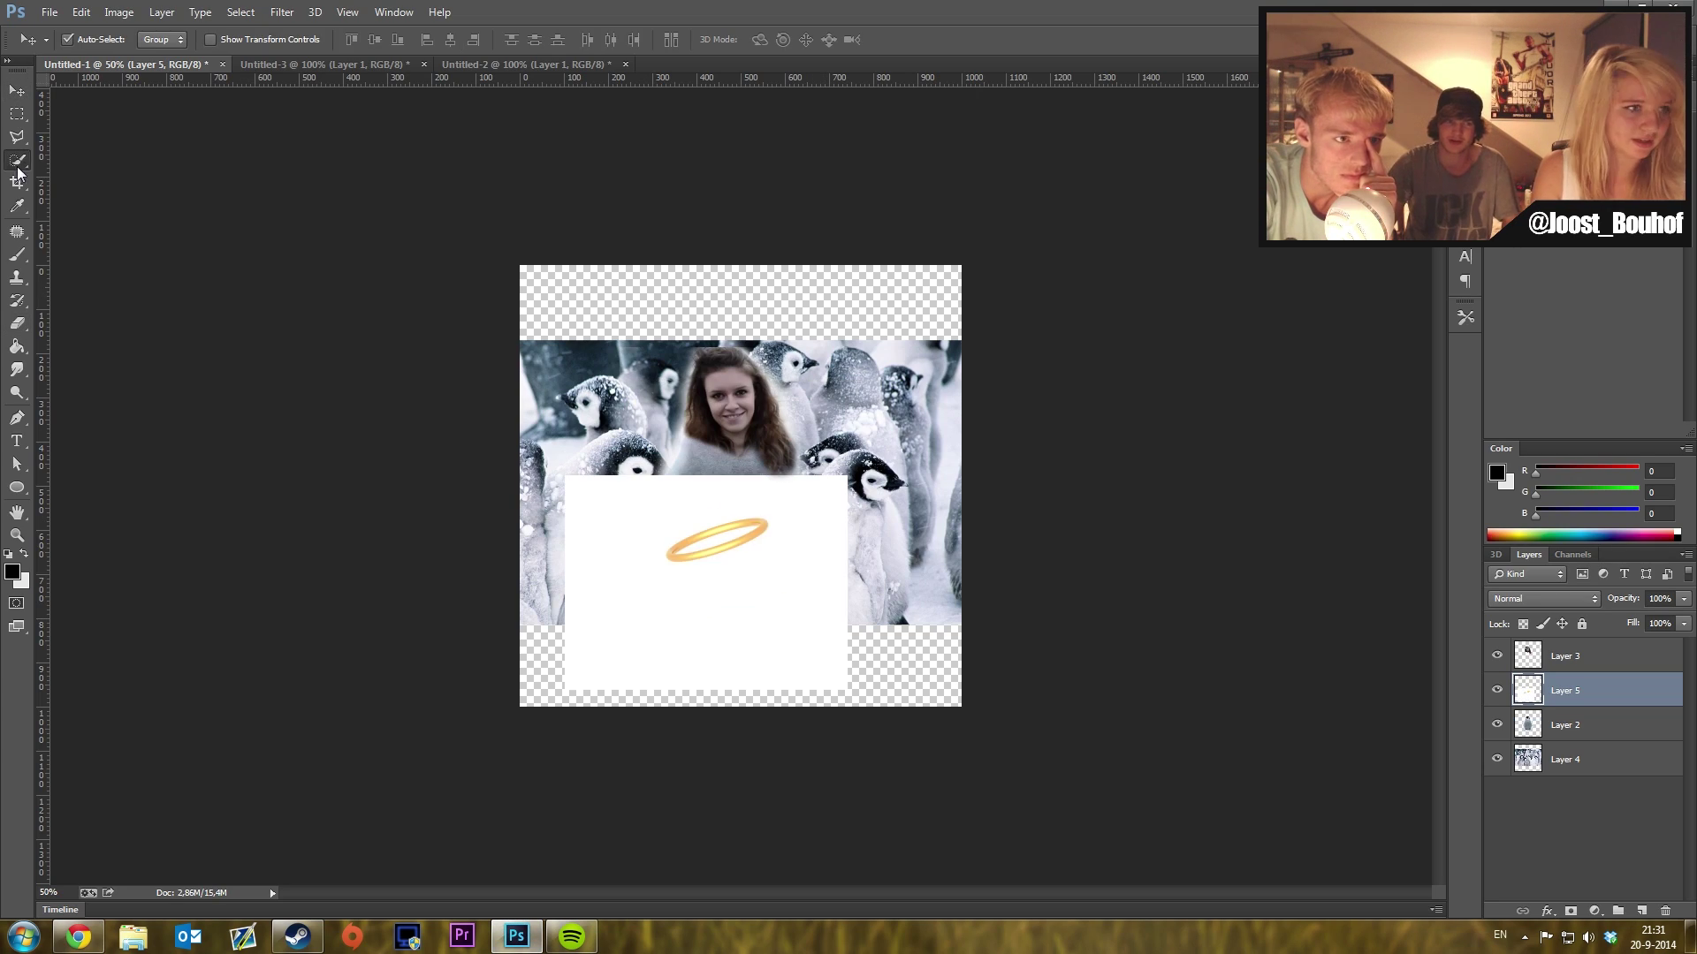
- Bring the halo layer to the top and place it just above the girl's head
click(16, 91)
mouse_move(762, 524)
mouse_down()
mouse_move(717, 326)
mouse_move(747, 341)
mouse_up()
key(ctrl+shift+bracketright)
key(ctrl+t)
key(Return)
- Crop the composite to a wide 249:140 ratio tight around the penguin photo
key(c)
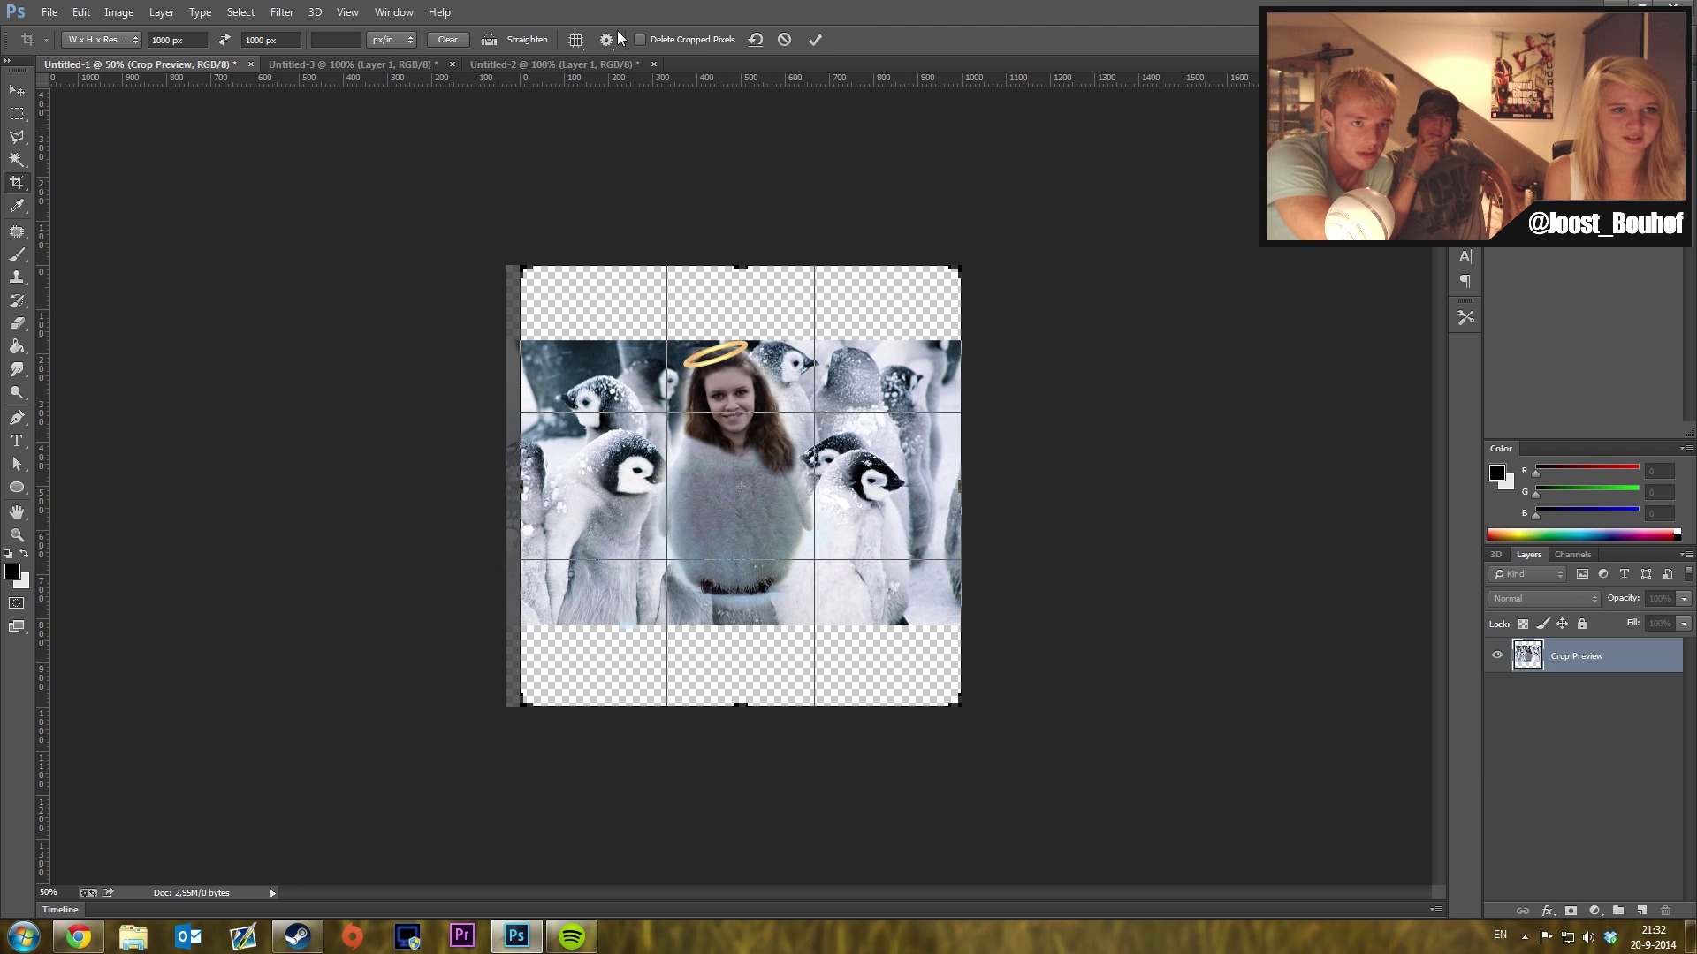
click(100, 40)
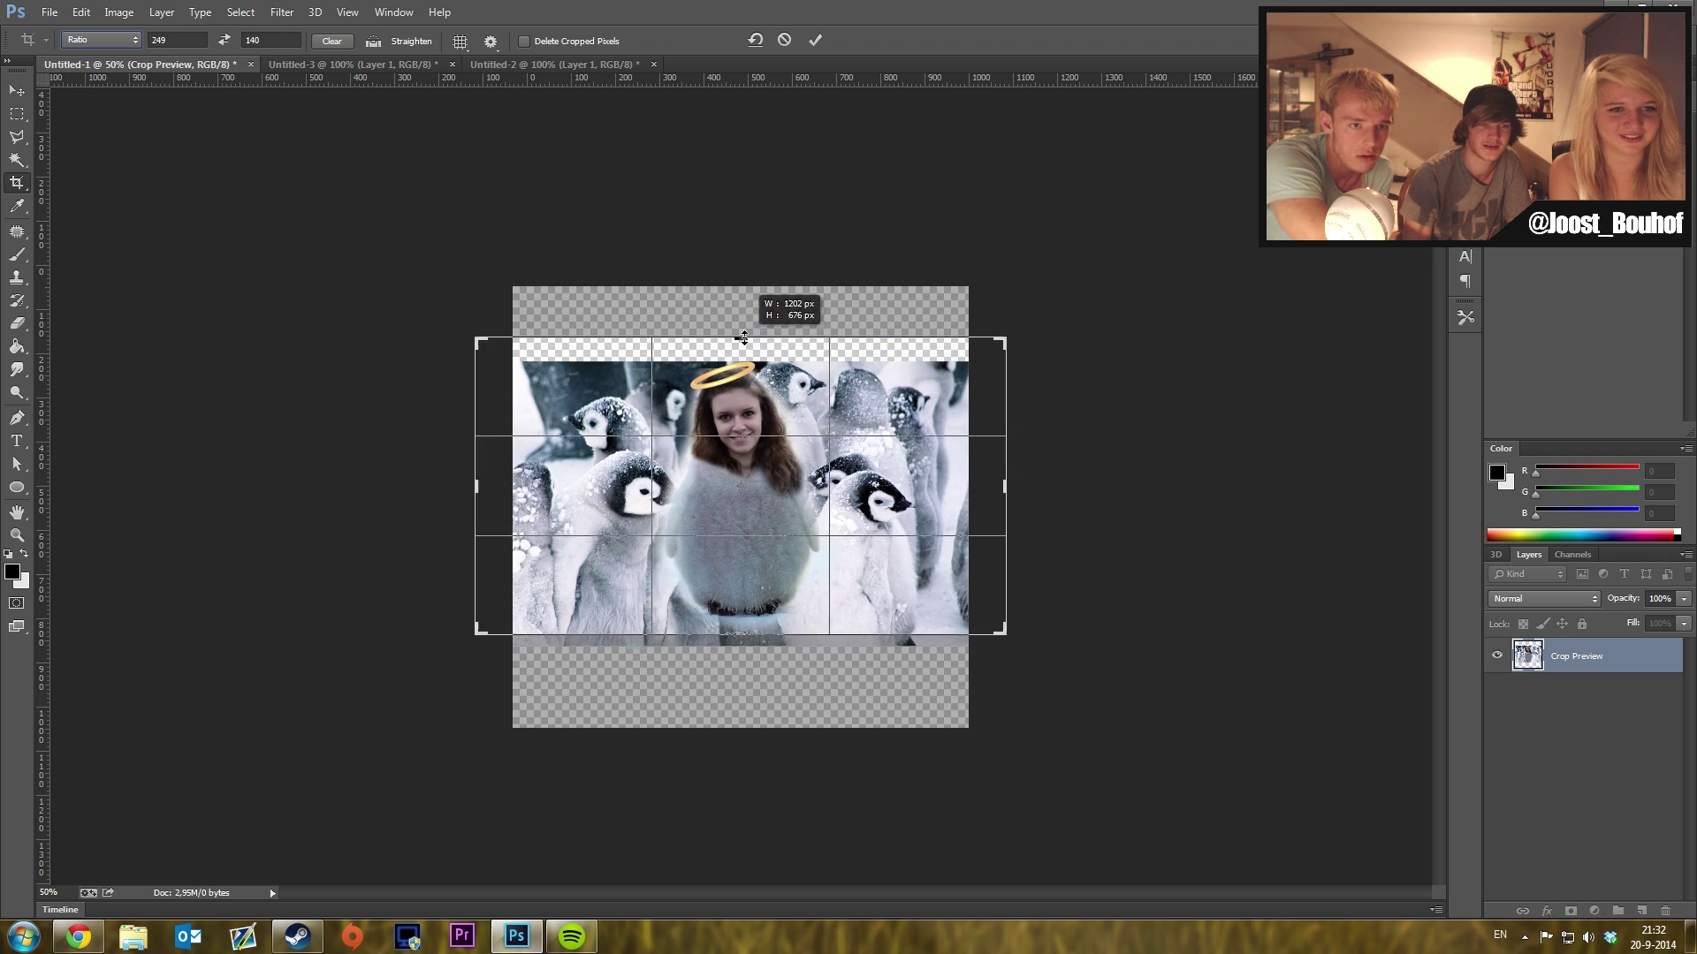
key(Return)
drag(565, 398, 997, 652)
key(Return)
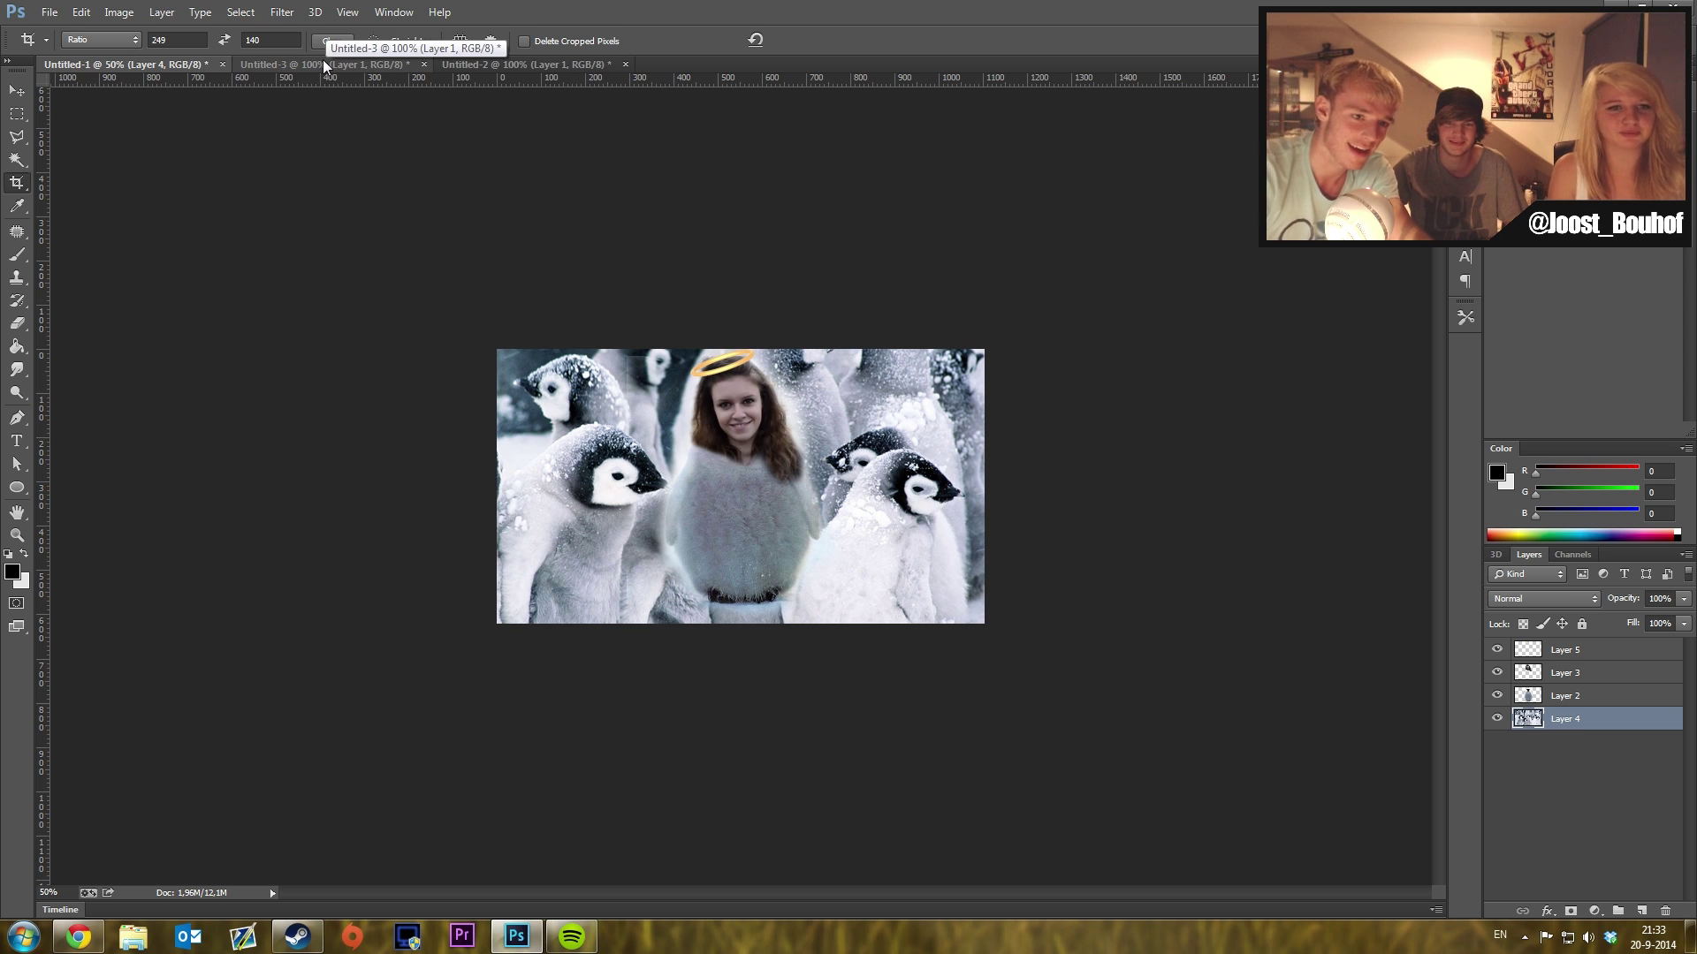
- Zoom in to inspect the composite, then zoom back out to the whole image
key(ctrl+plus)
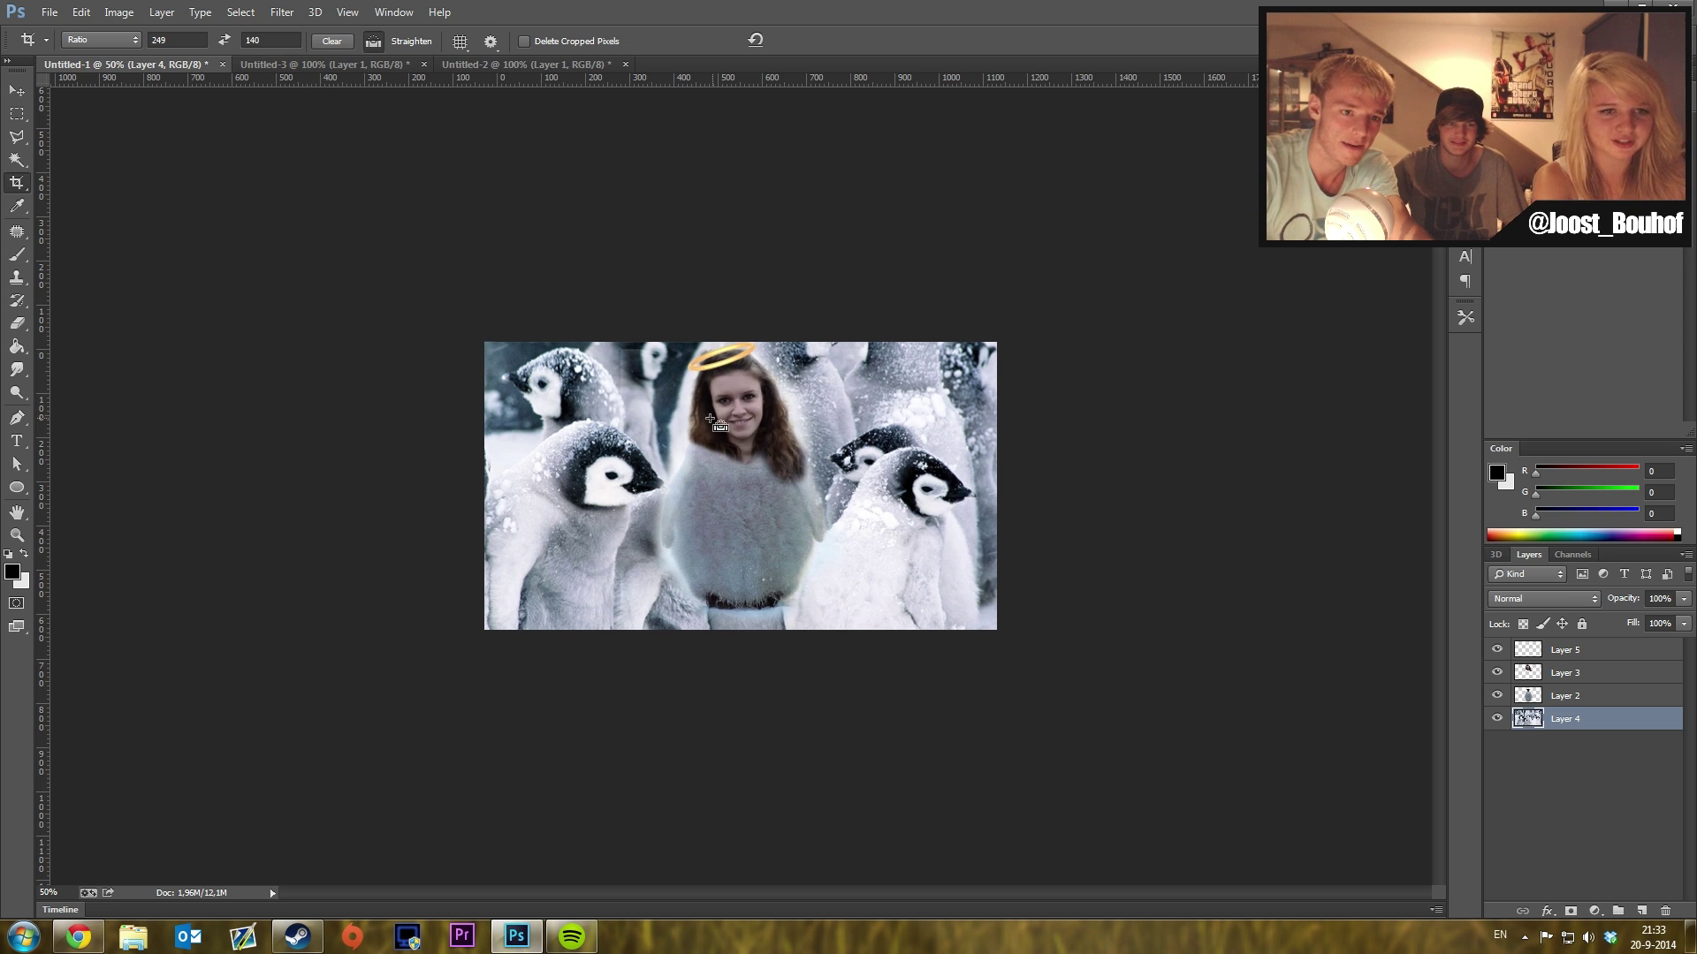
key(ctrl+plus)
key(ctrl+plus)
key(ctrl+minus)
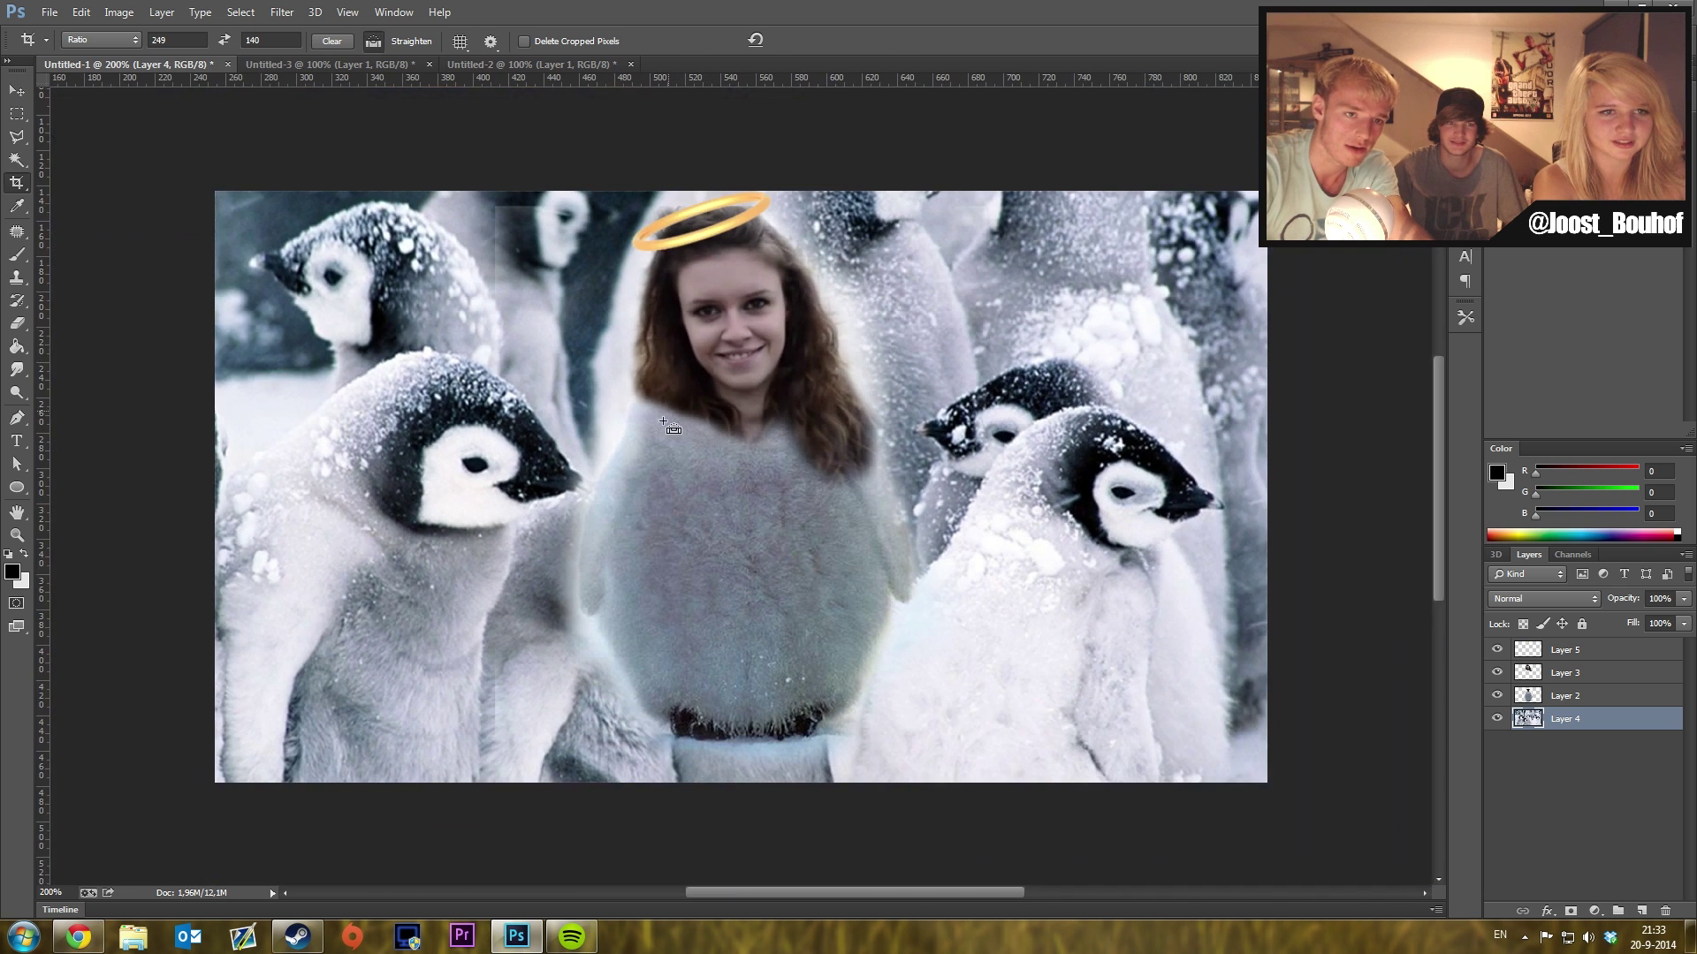
click(24, 97)
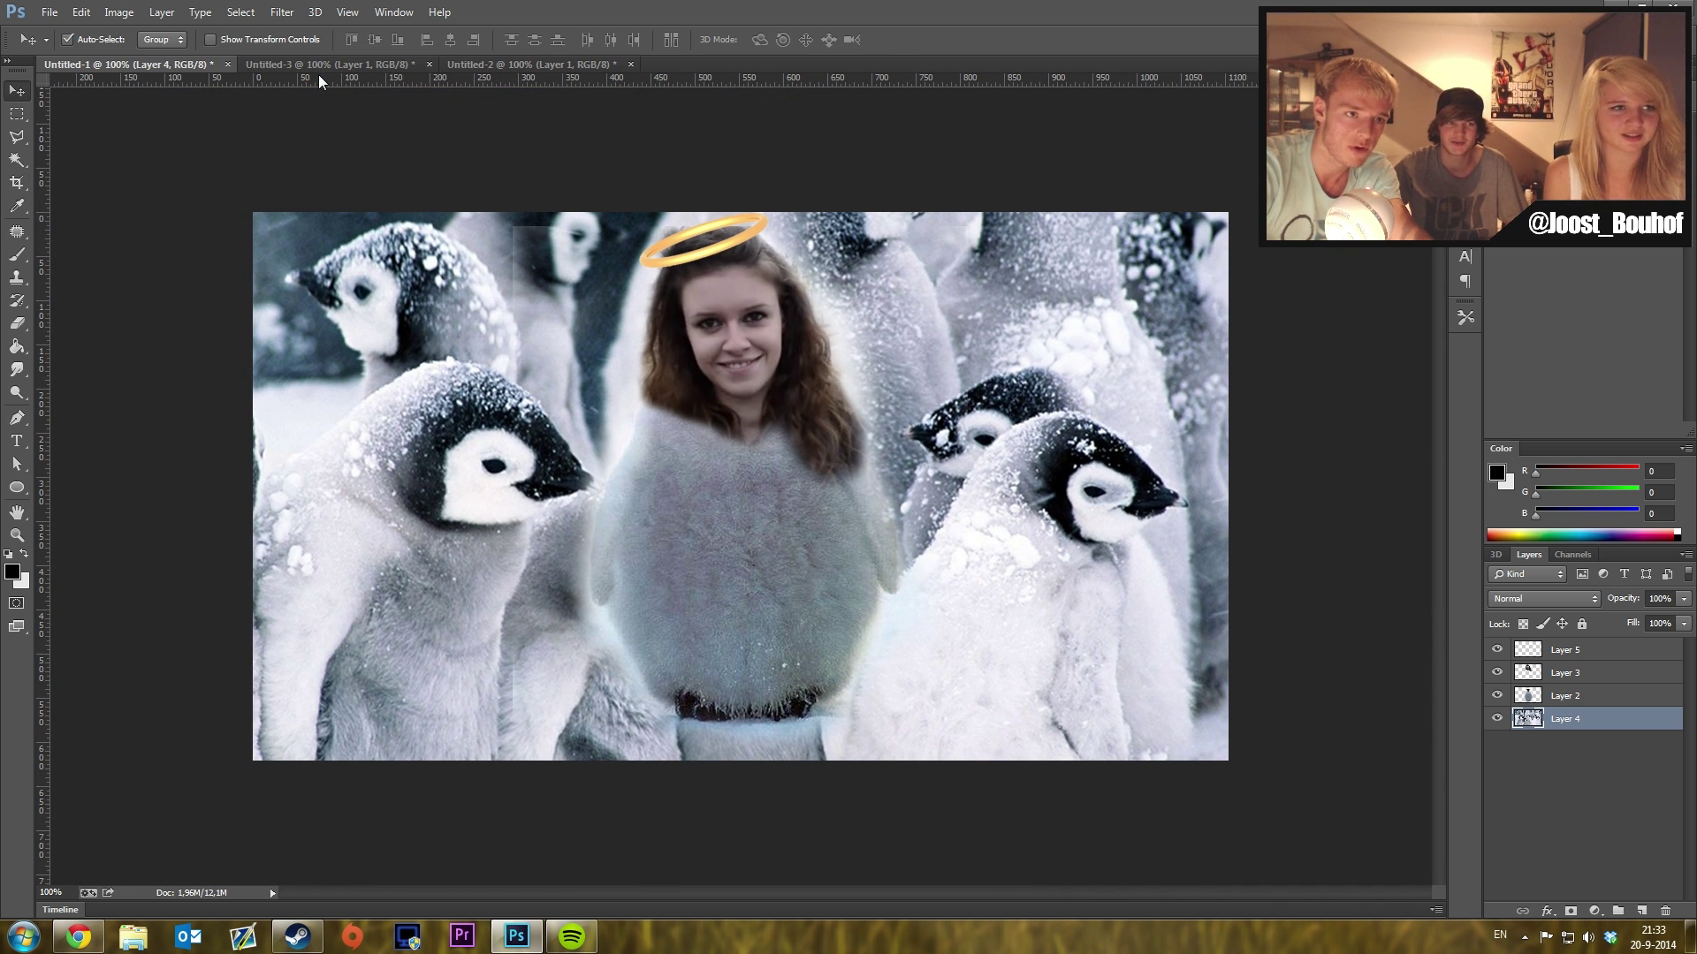
click(262, 62)
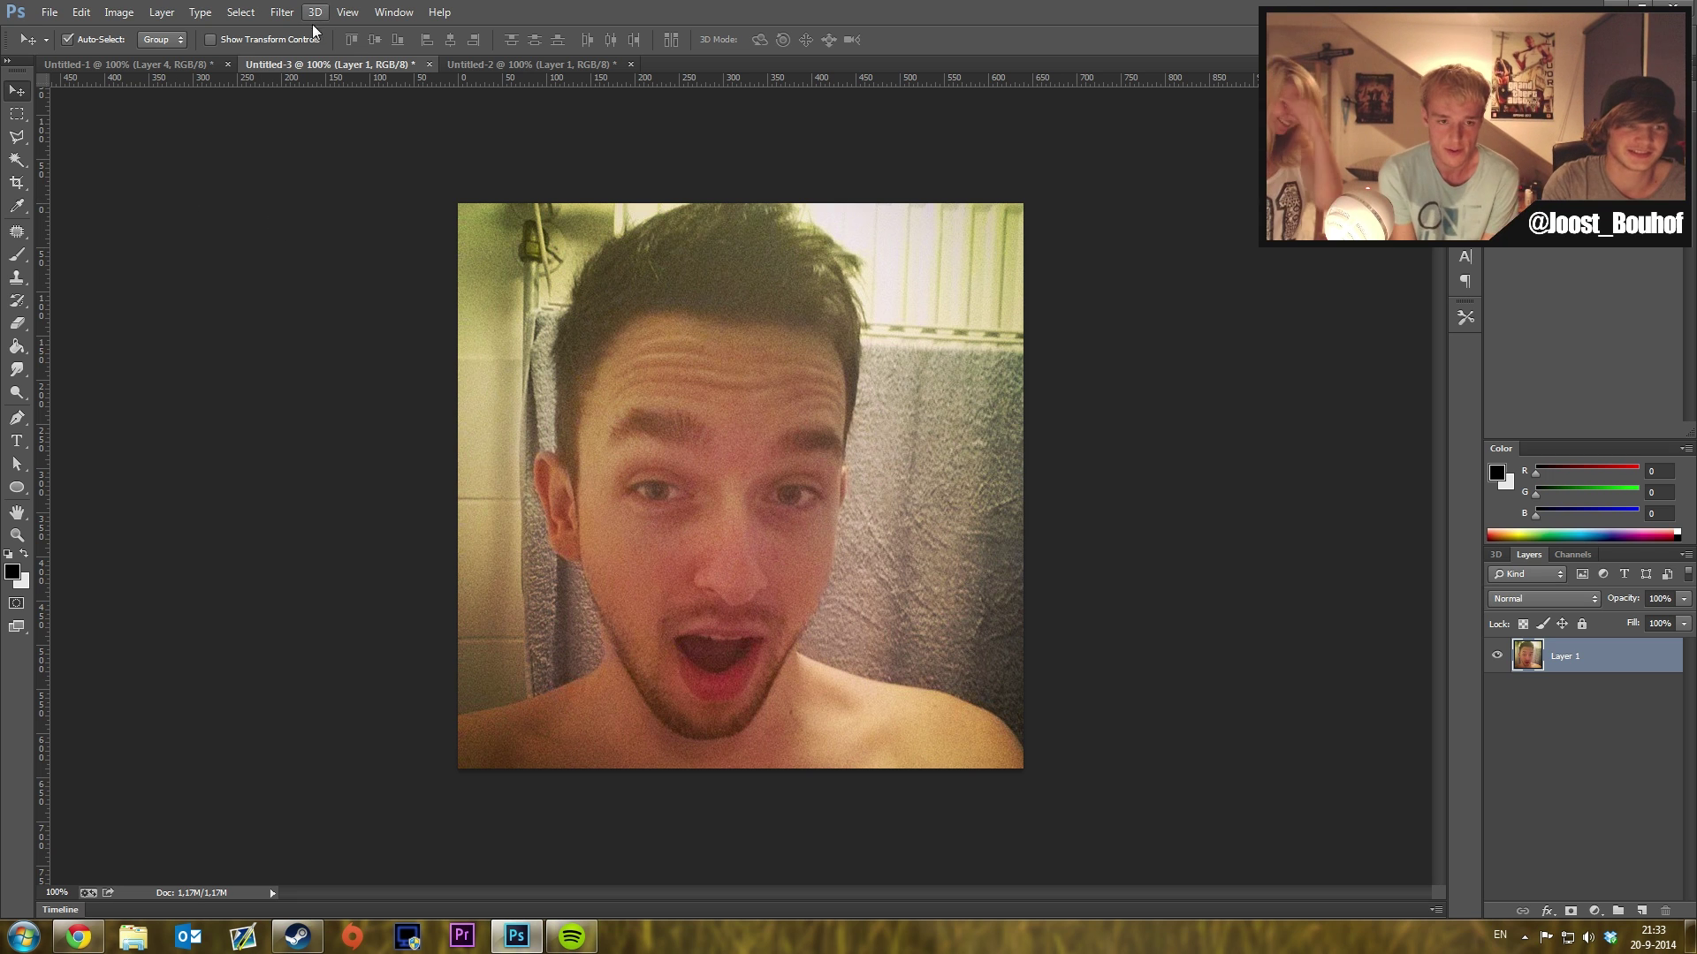
- Bring the web browser back to the front
click(80, 936)
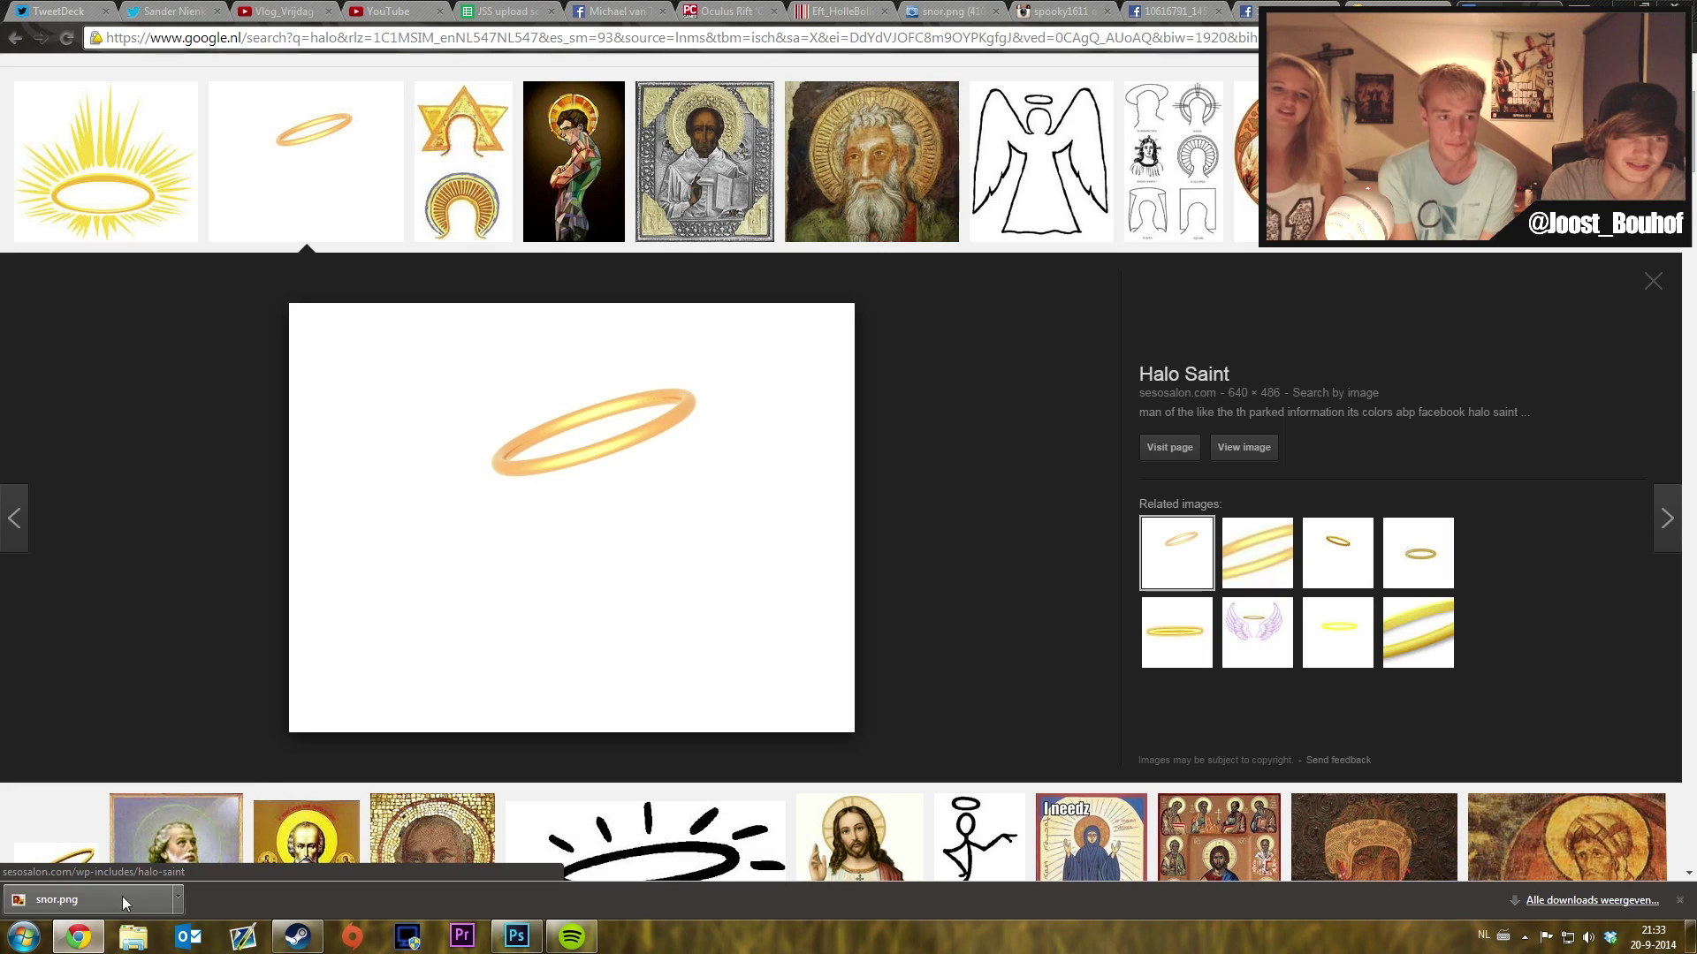
- Search Google for 'bodybuilding' via the suggestion and show its image results
click(629, 41)
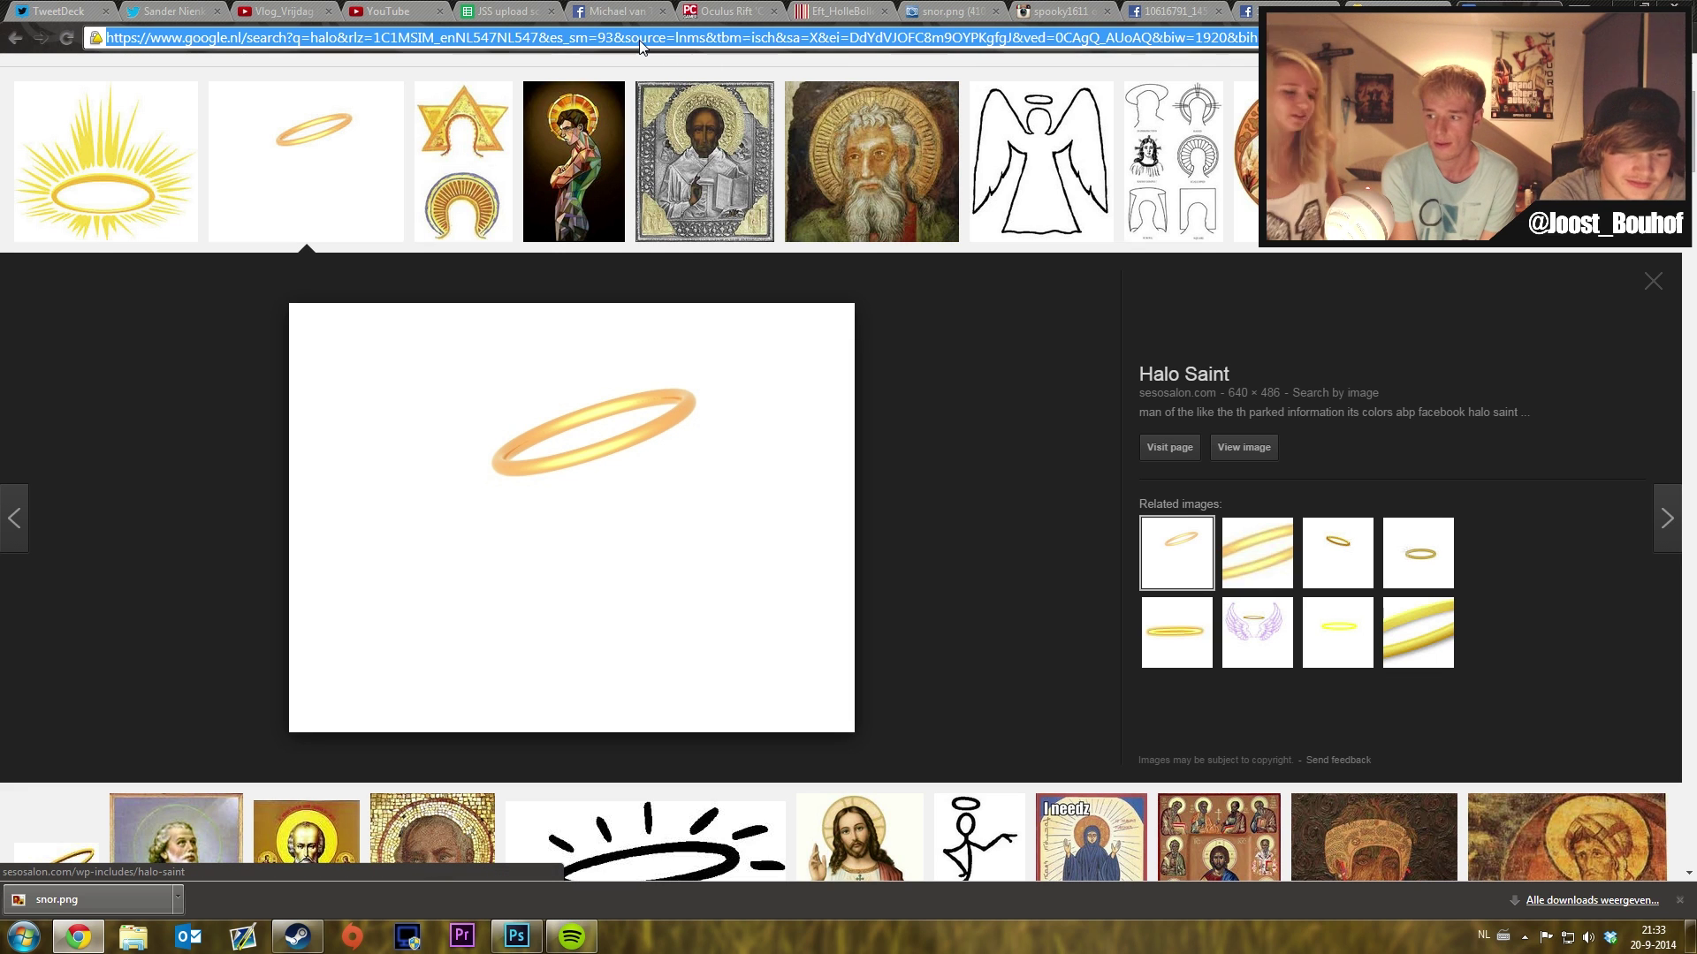
text(body )
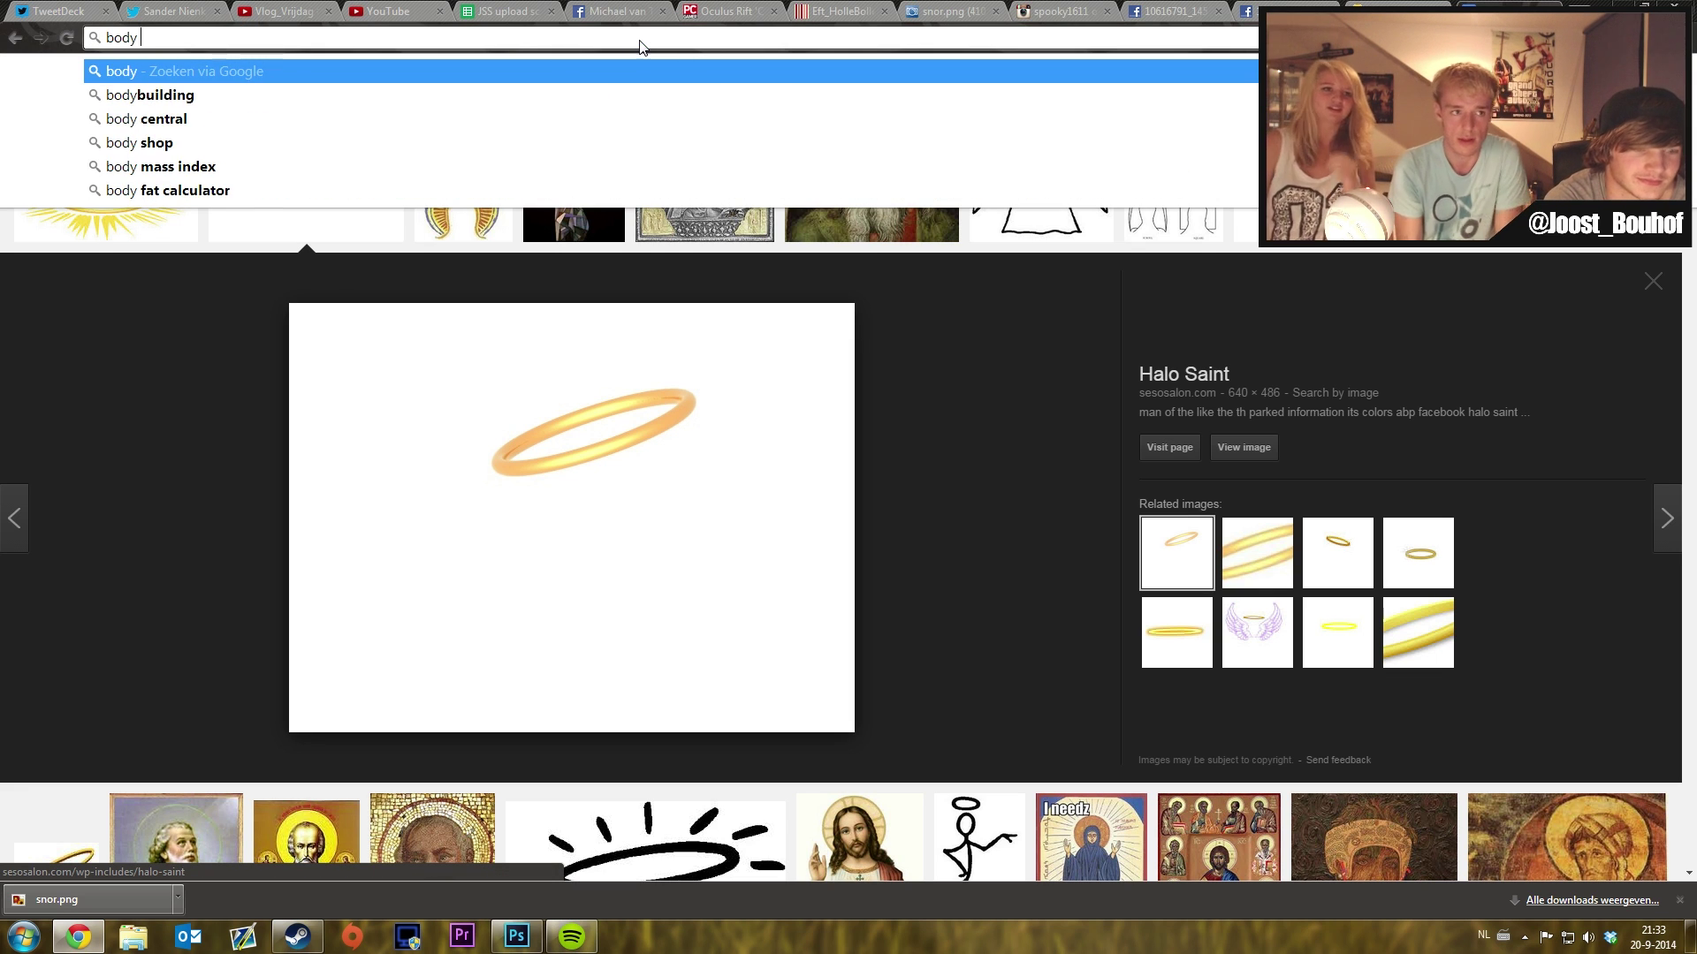
text(b)
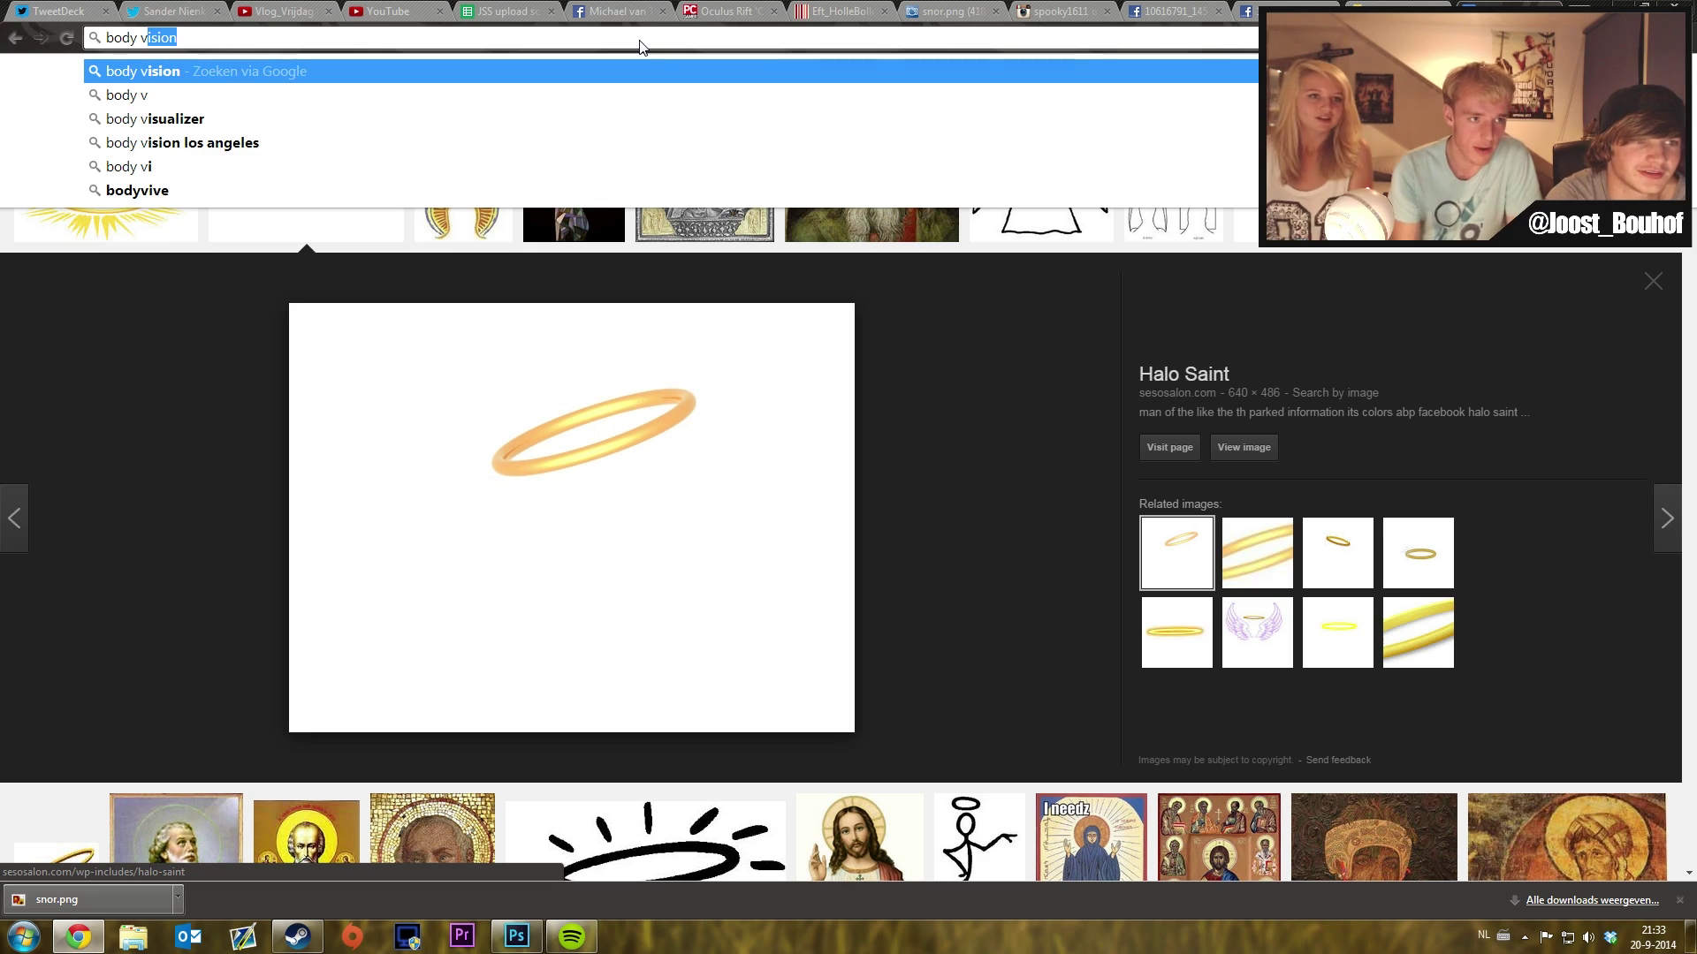
key(Down)
key(Down)
key(Return)
click(177, 146)
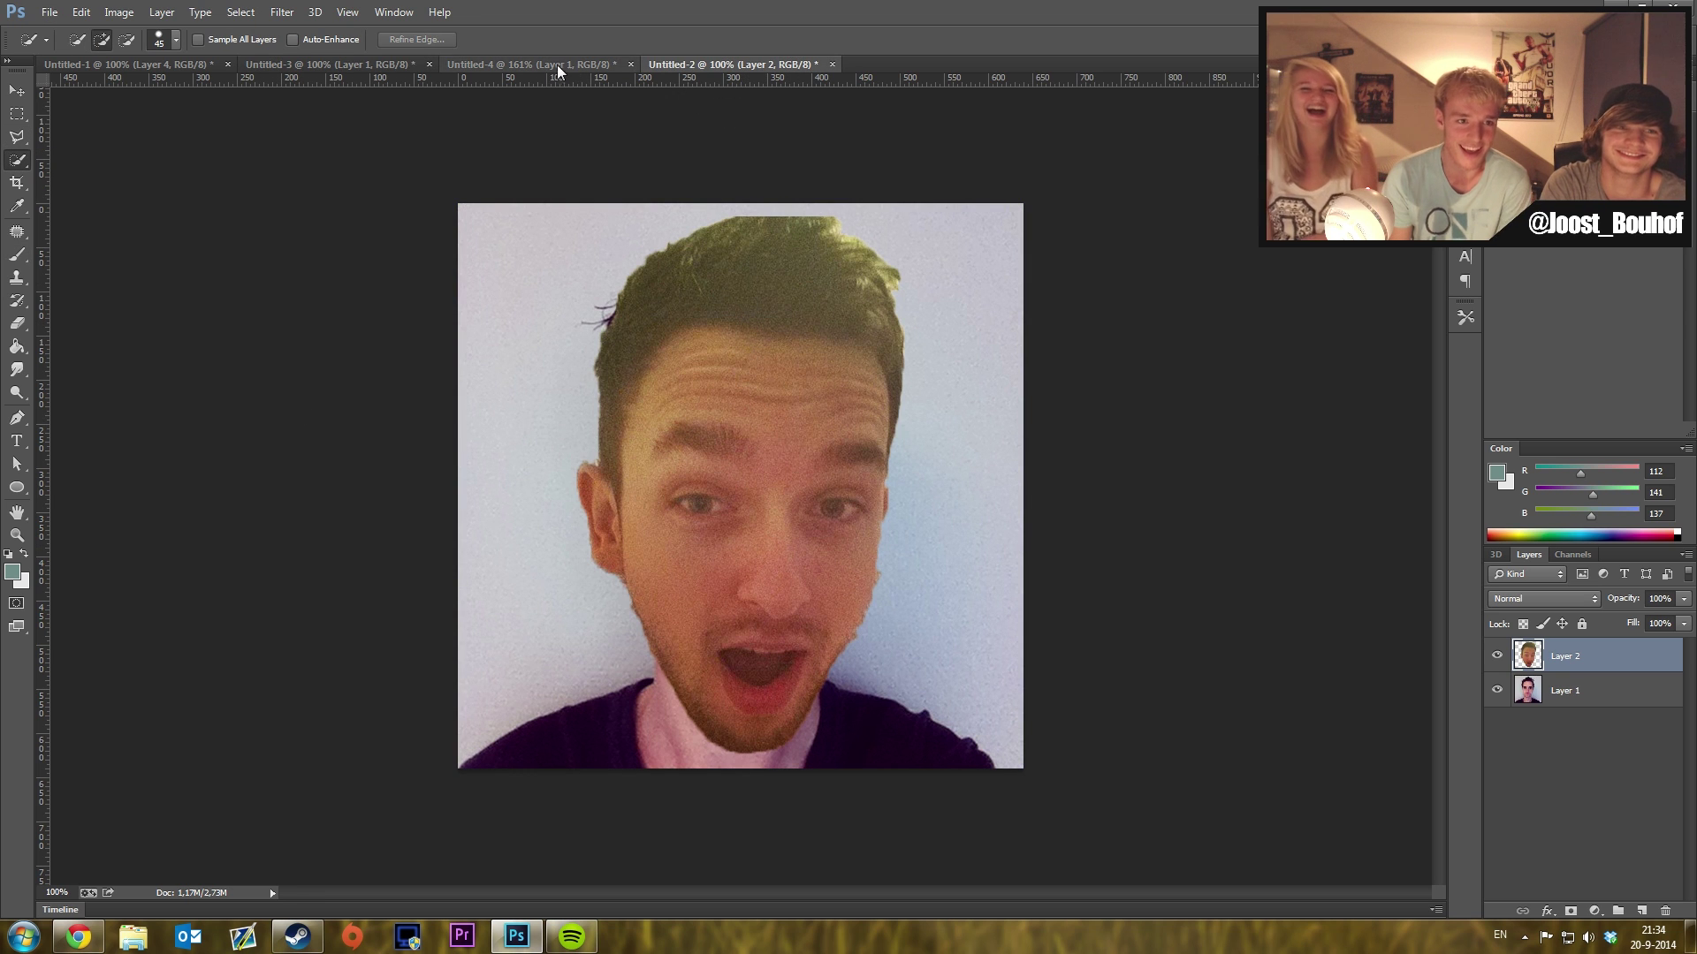
- Paste the selfie face into the bodybuilder document and shrink it onto his neck
key(ctrl+z)
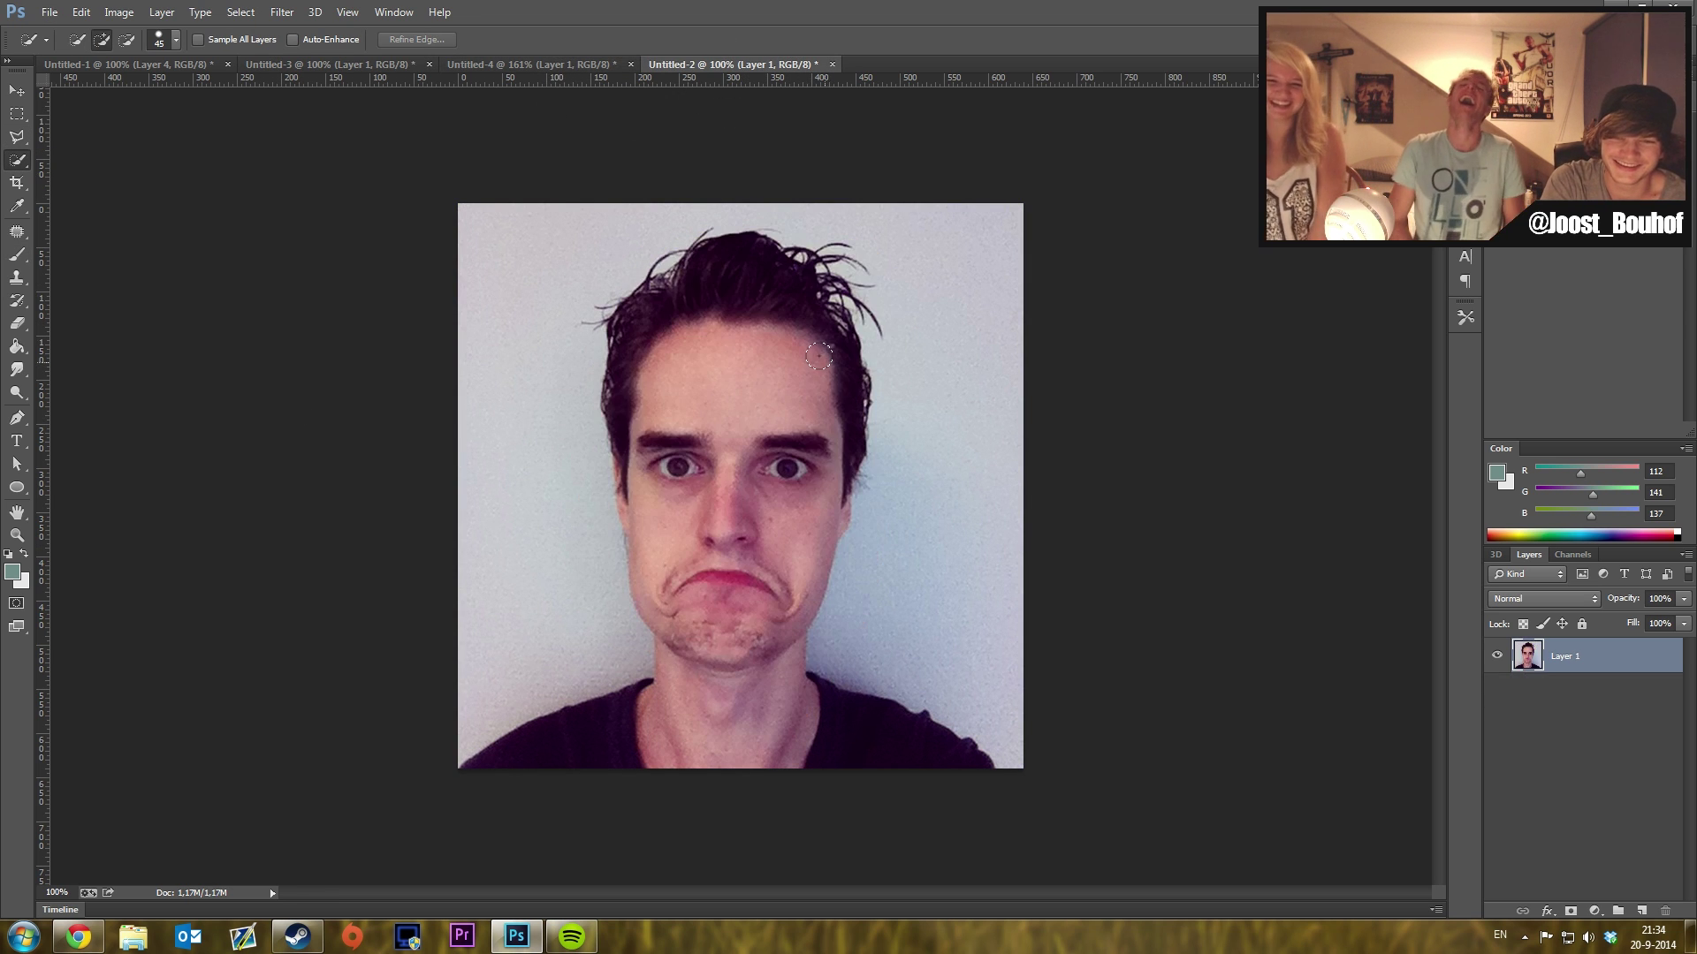
click(531, 64)
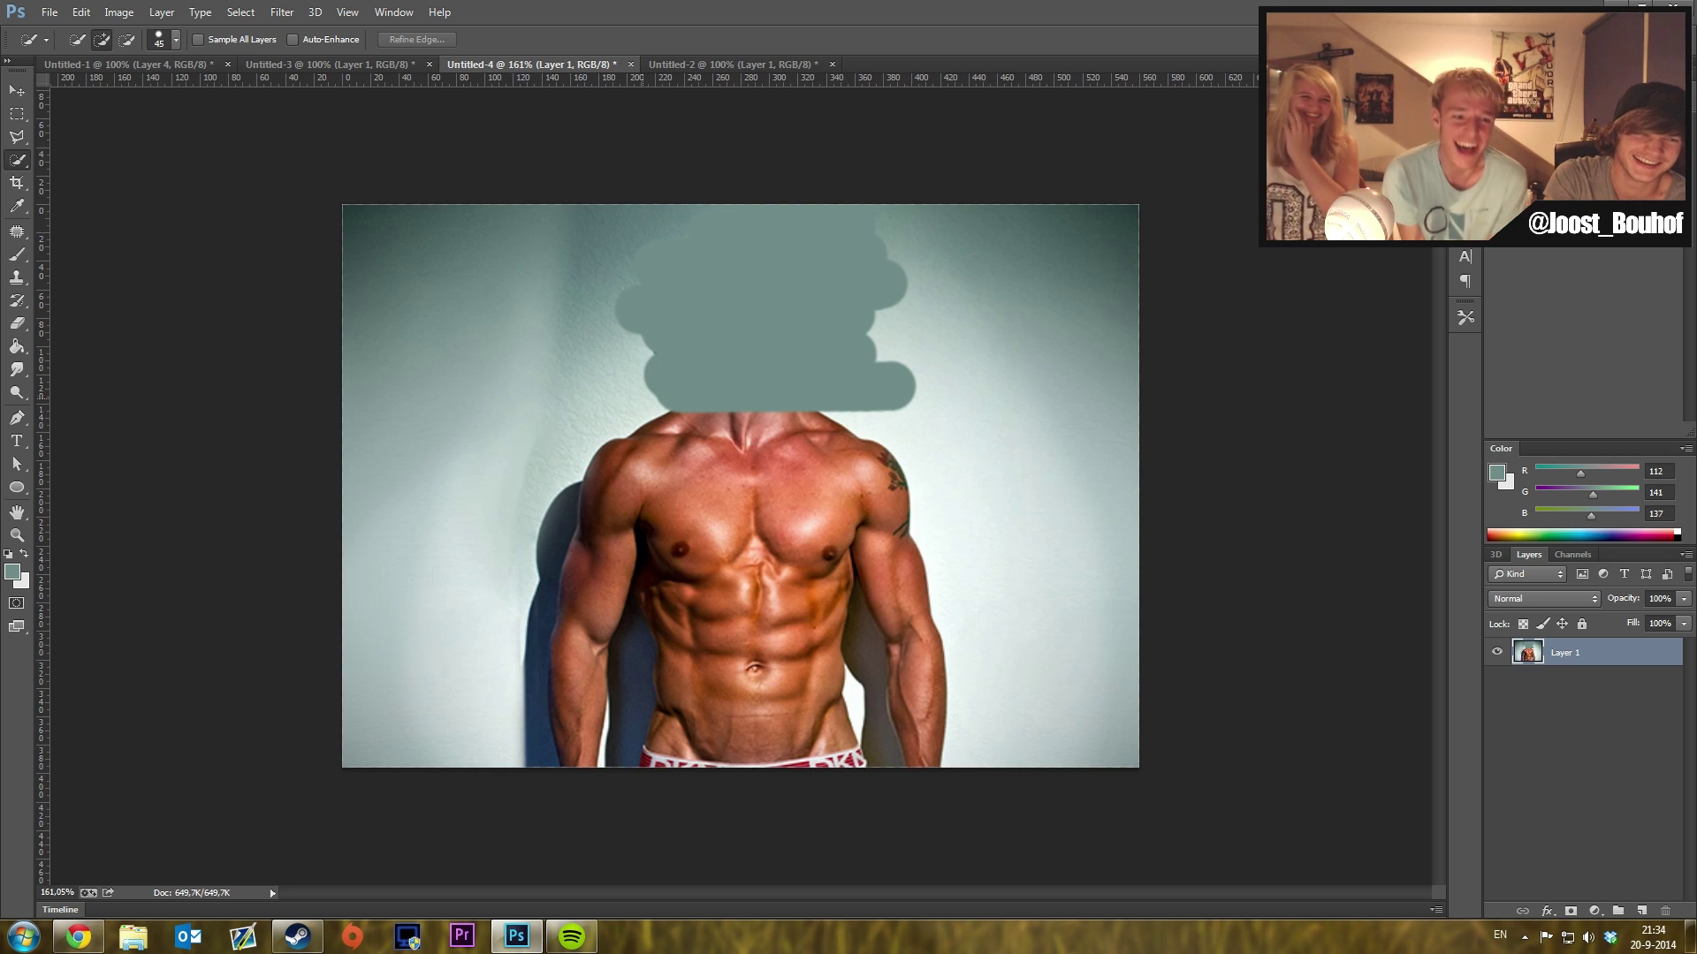
key(ctrl+v)
key(ctrl+t)
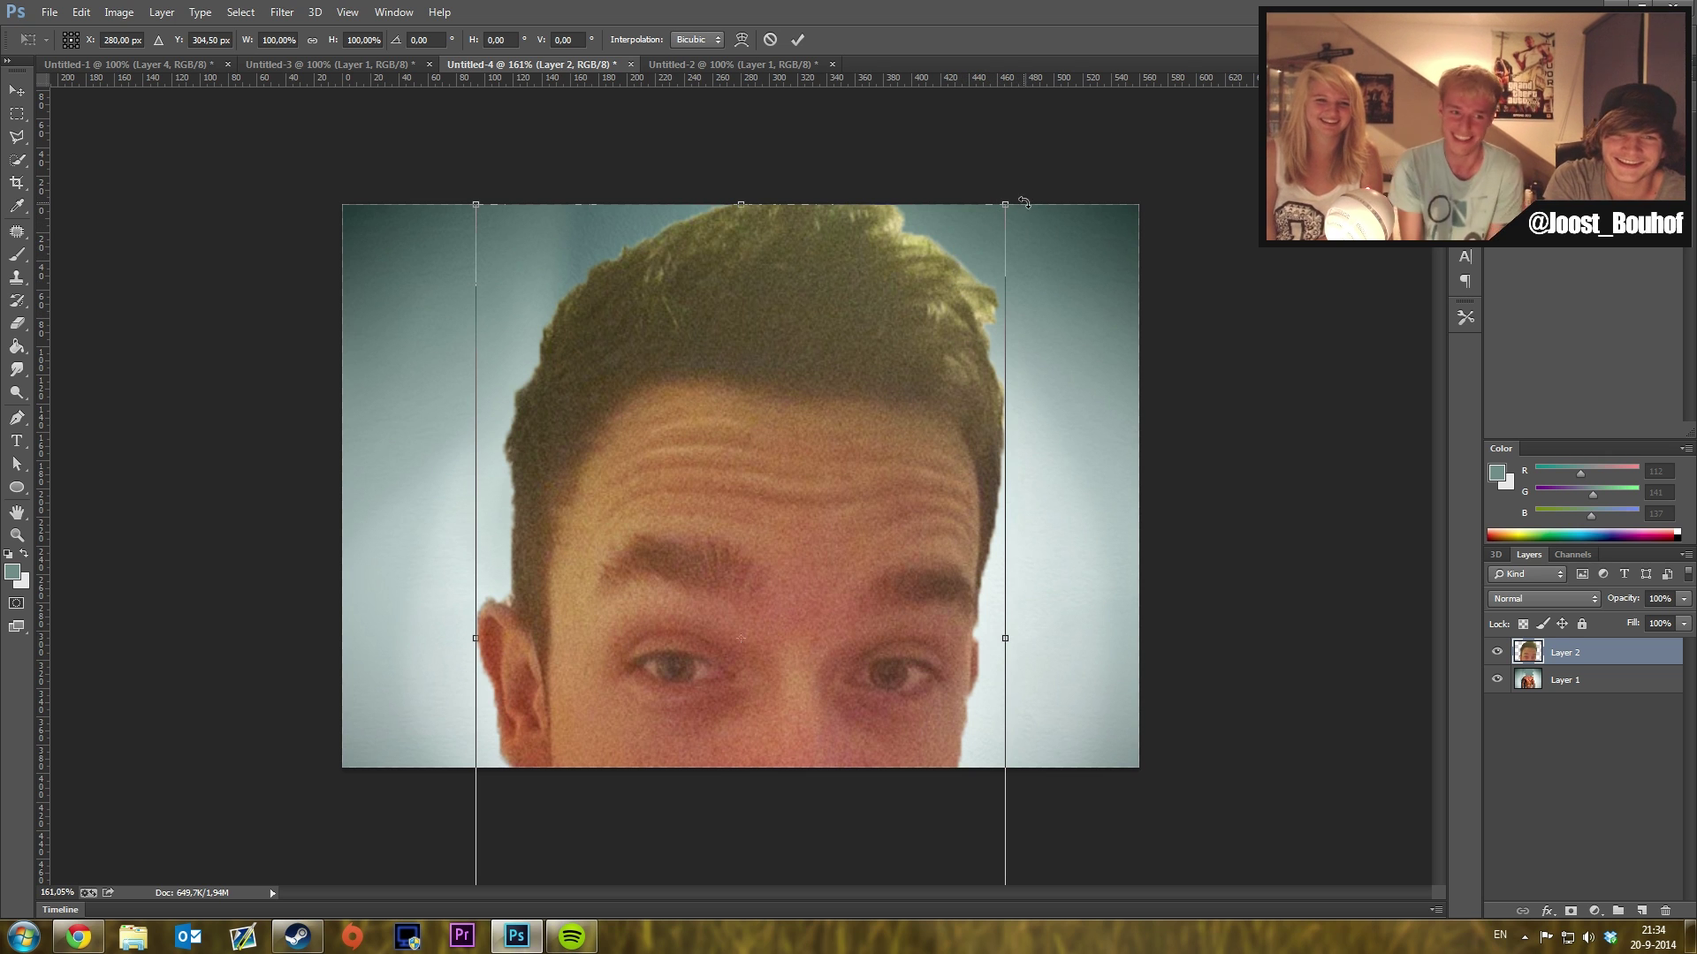
drag(1005, 206, 875, 432)
drag(771, 544, 760, 245)
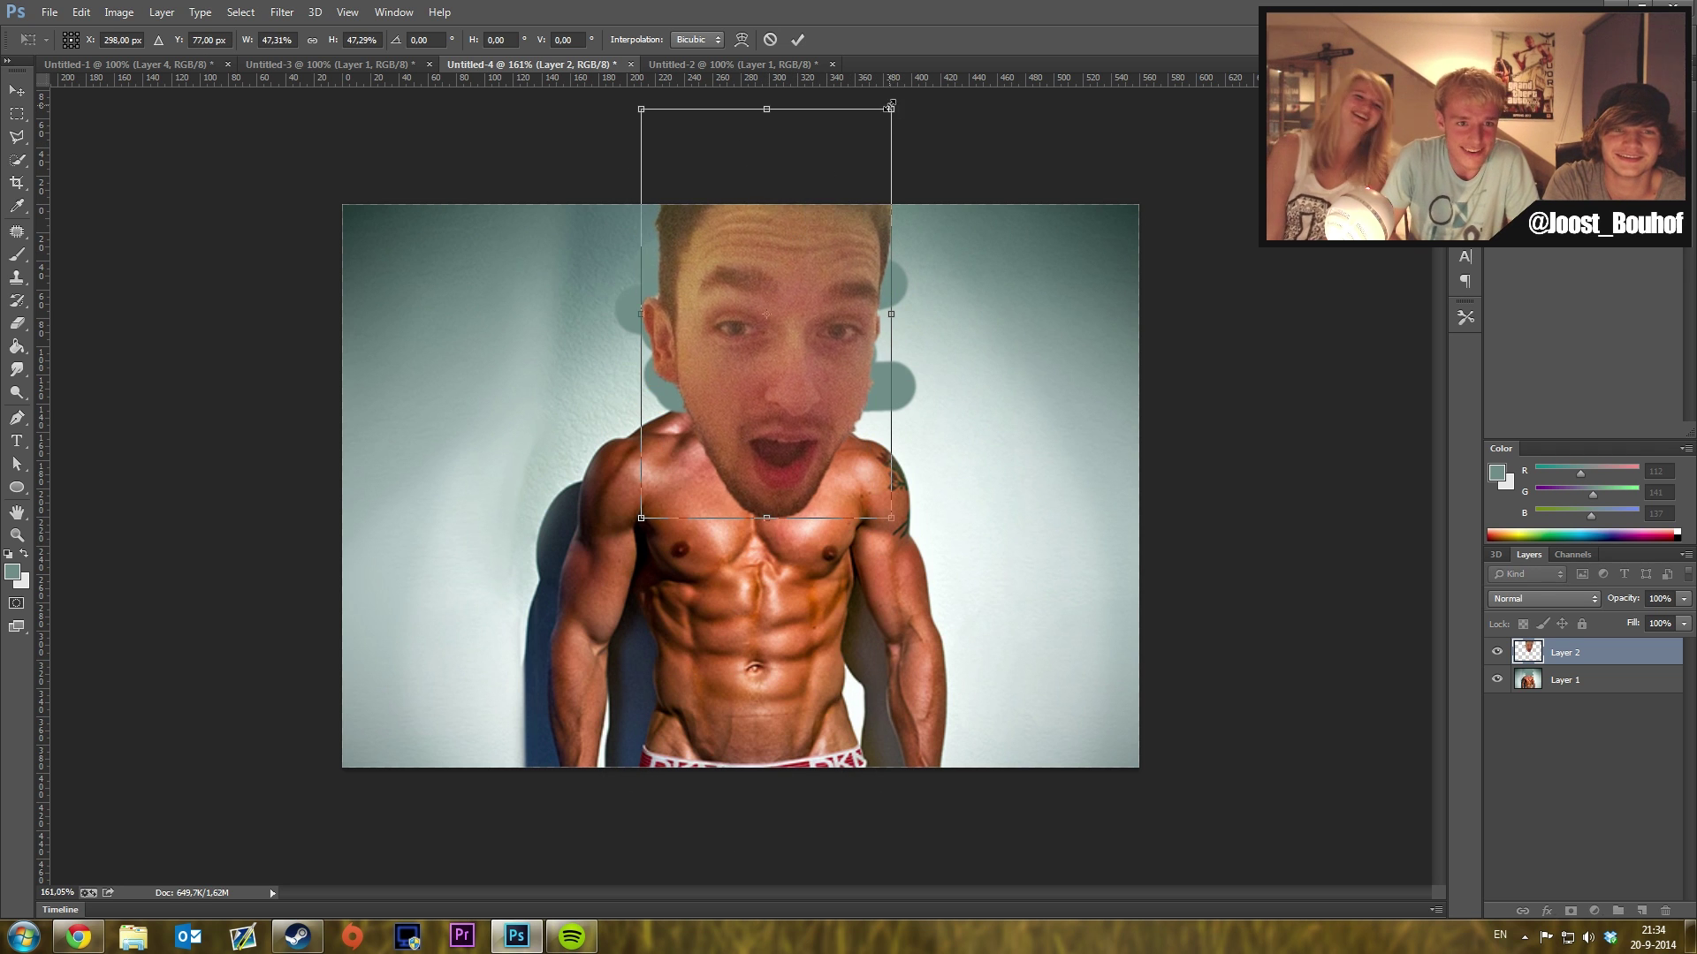
drag(891, 106, 862, 200)
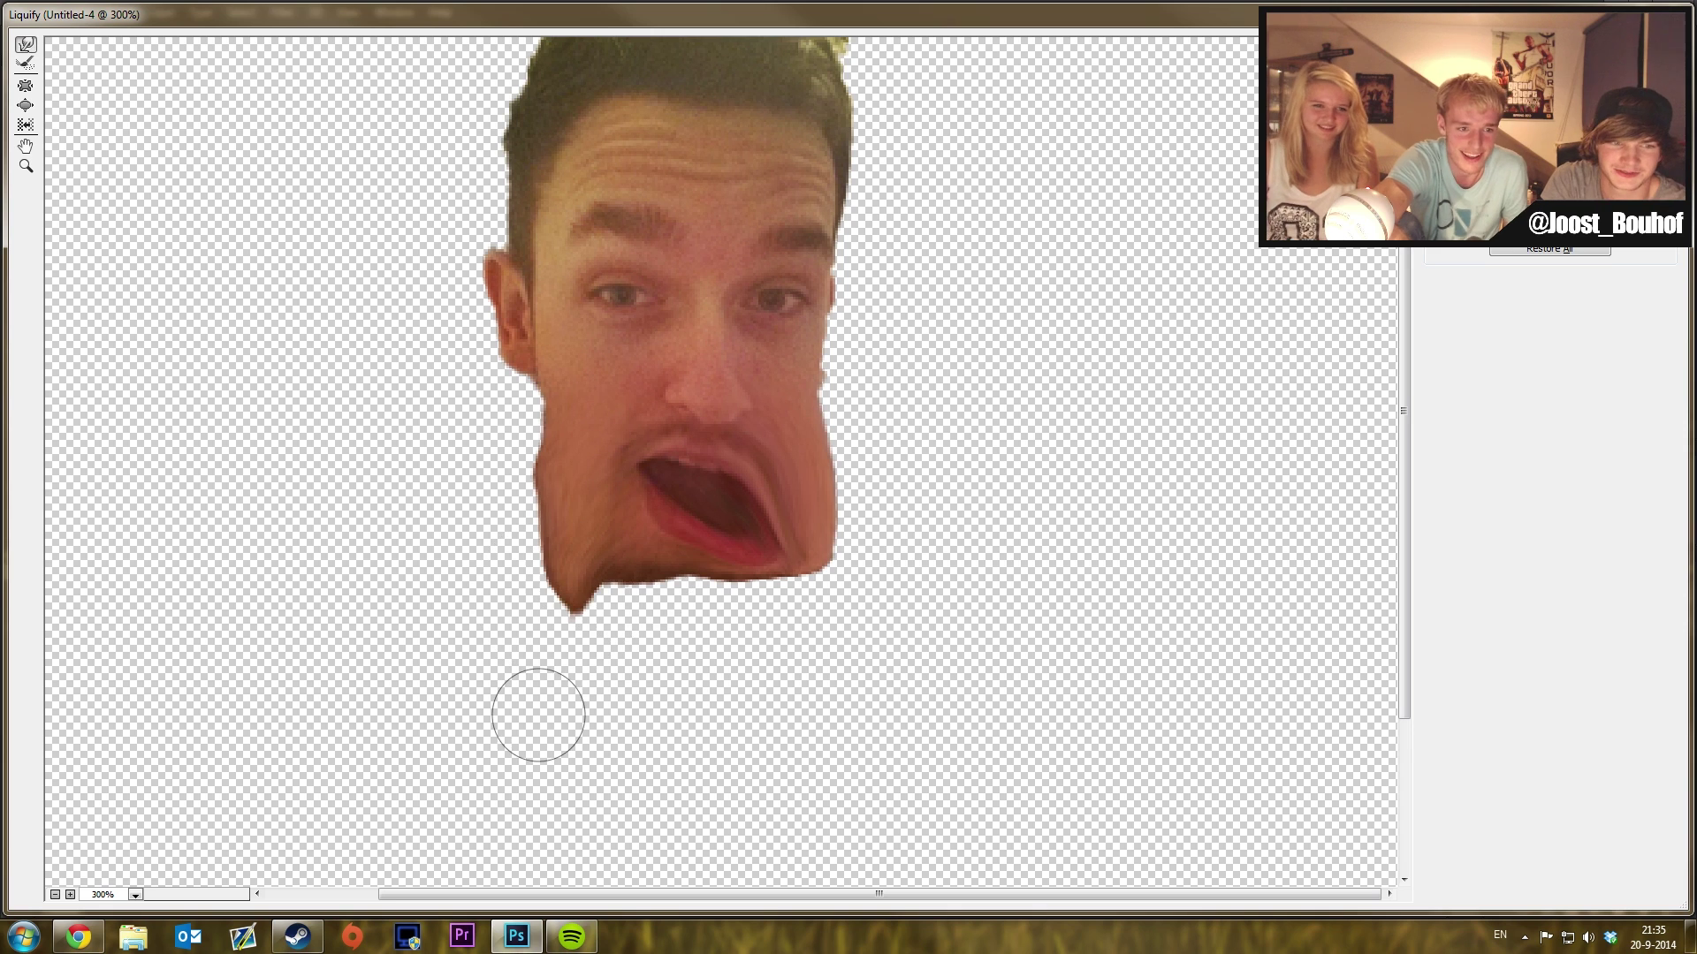
- Pull the face's chin down into four drips with Liquify's Forward Warp and apply it
drag(654, 575, 654, 654)
drag(751, 575, 751, 654)
drag(822, 548, 831, 610)
drag(690, 574, 707, 654)
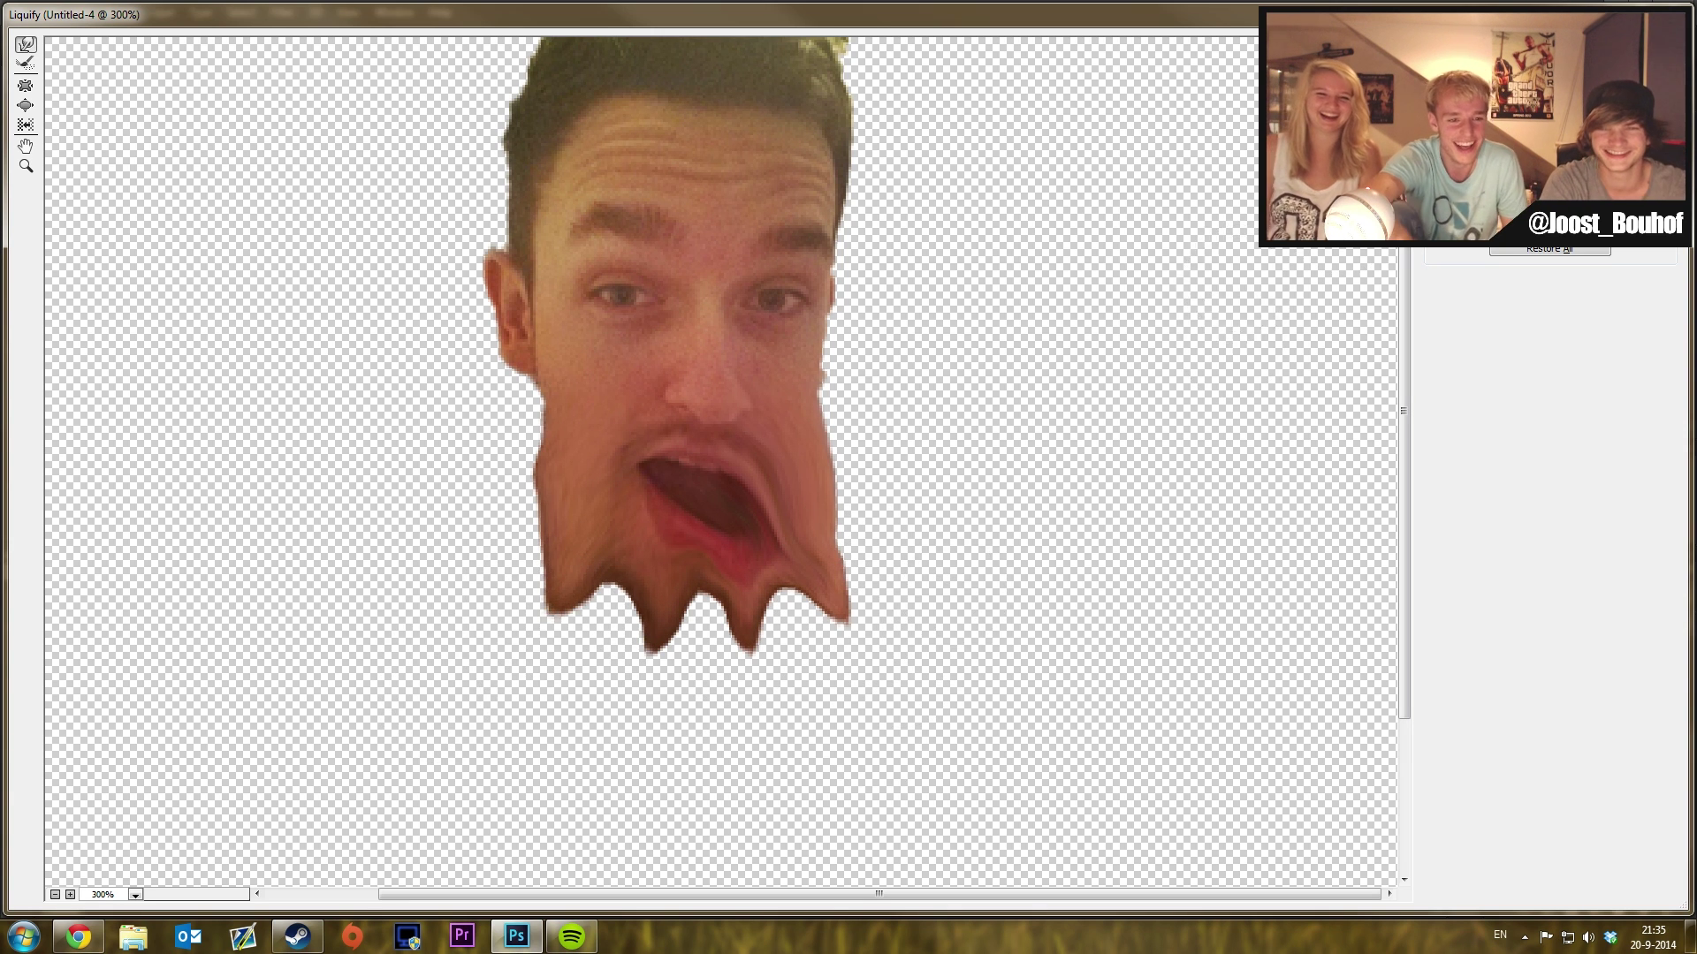
key(Return)
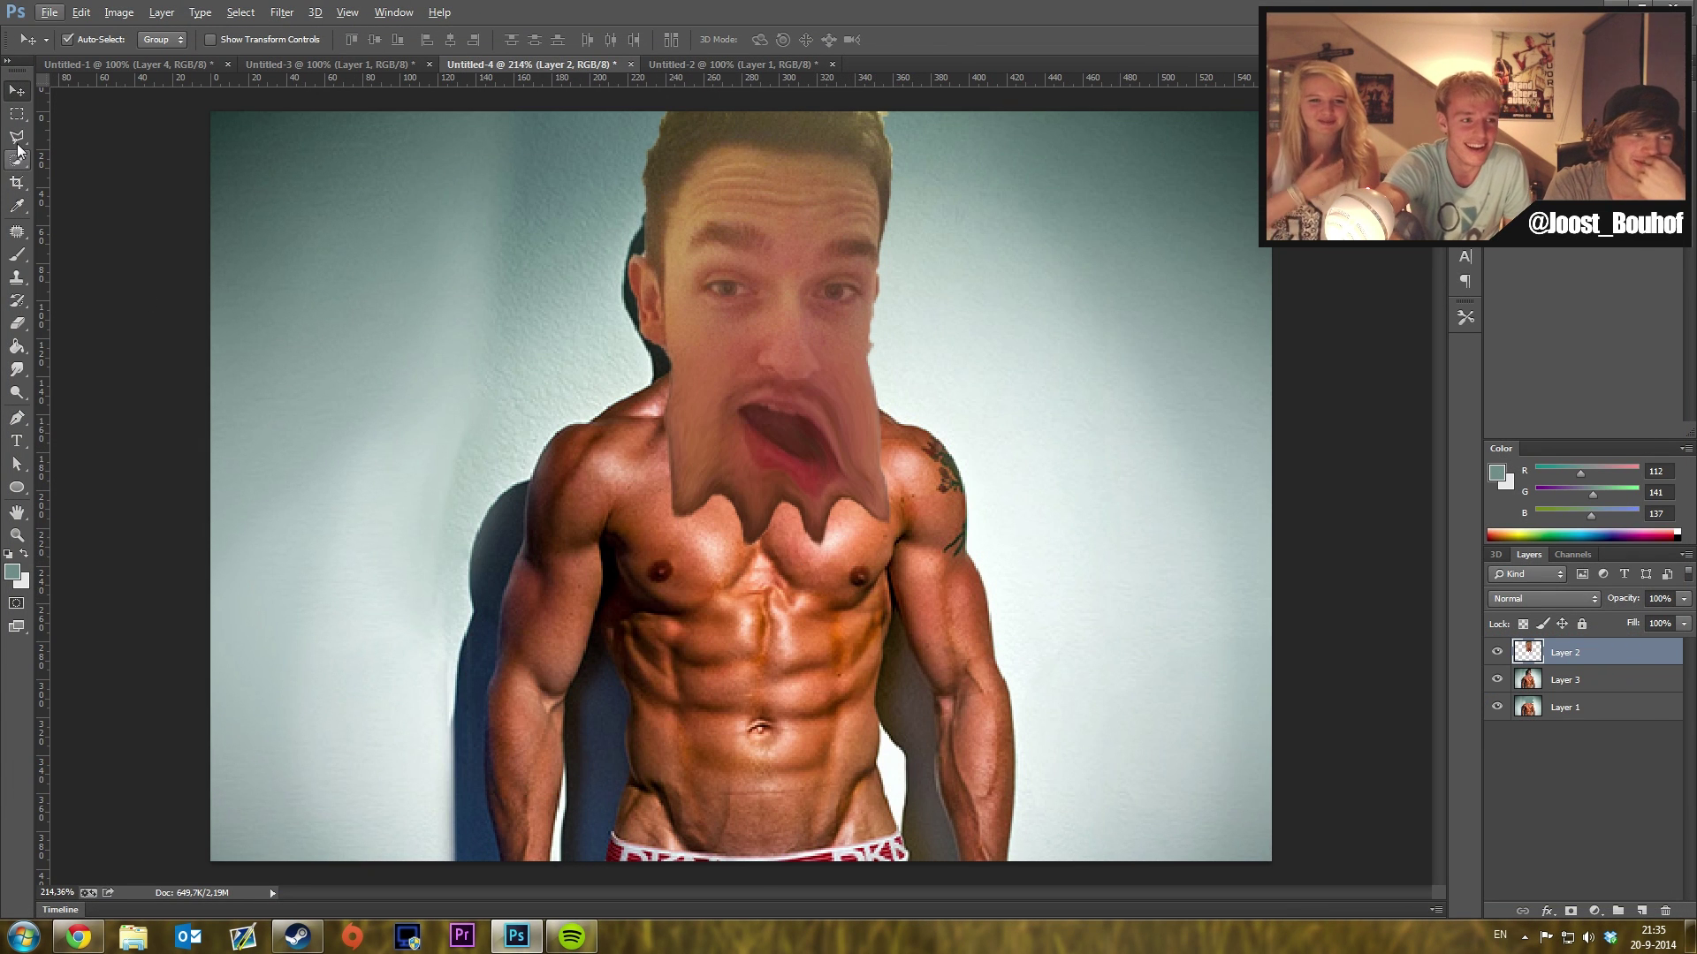
- Try patching the left nipple with an elliptical selection and the Patch tool; dismiss the empty-selection error
click(17, 116)
click(83, 131)
scroll(648, 554, up, 3)
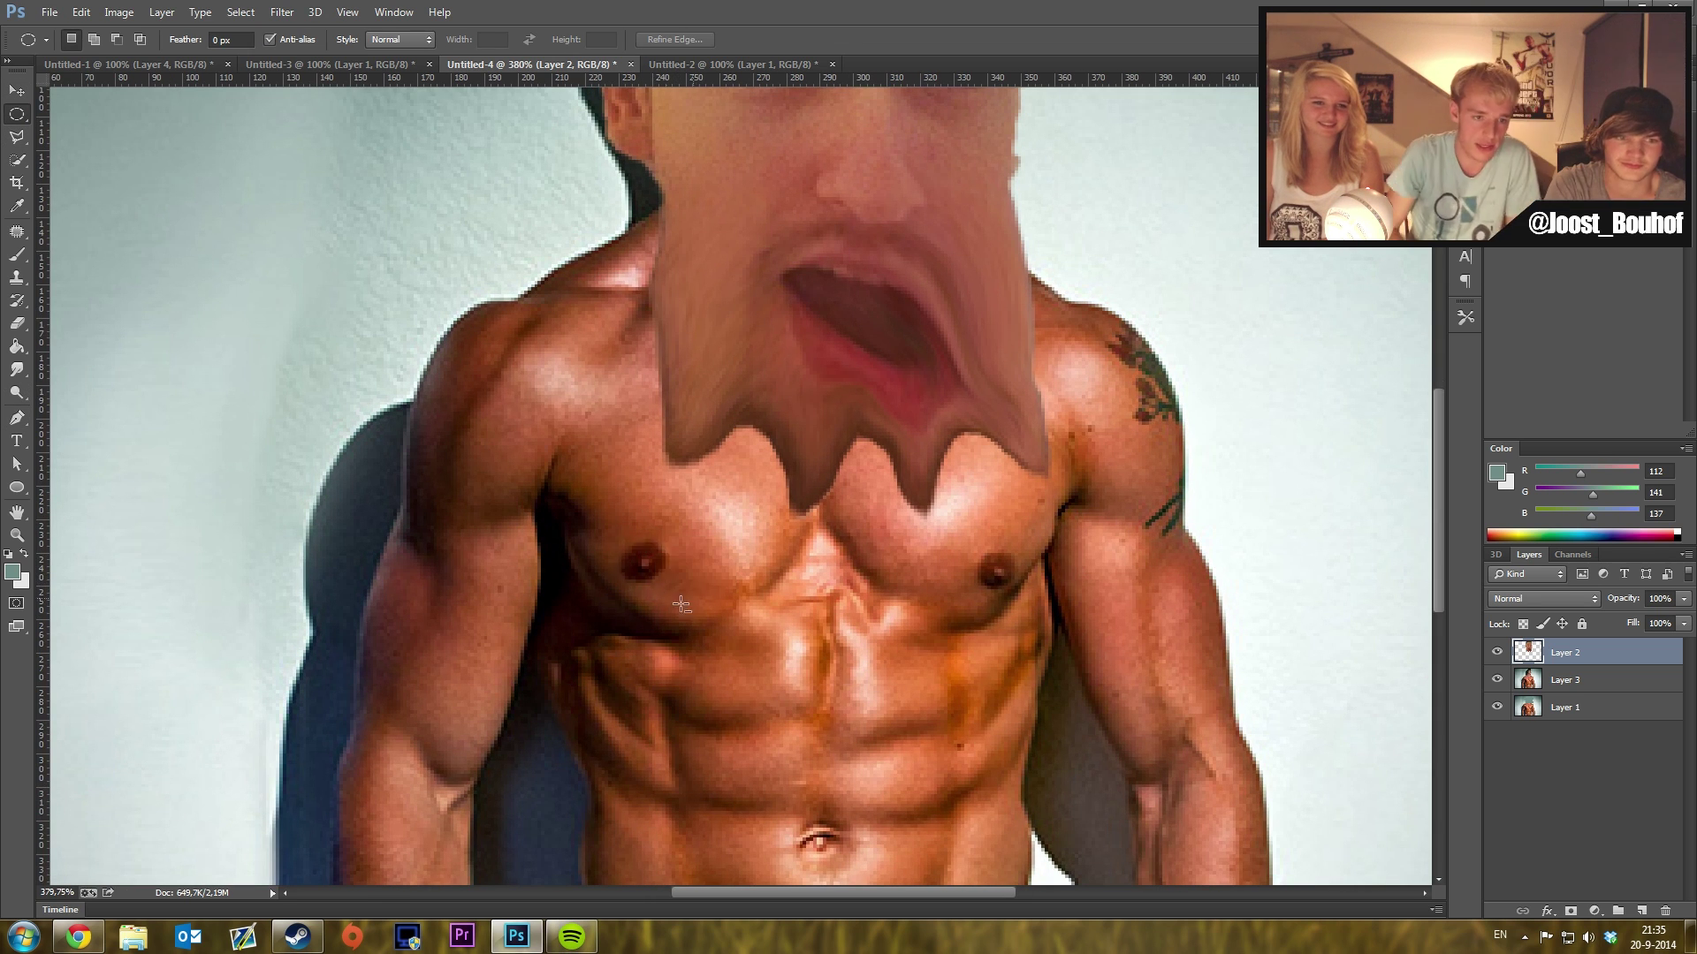
key(j)
scroll(639, 354, up, 1)
drag(655, 584, 769, 176)
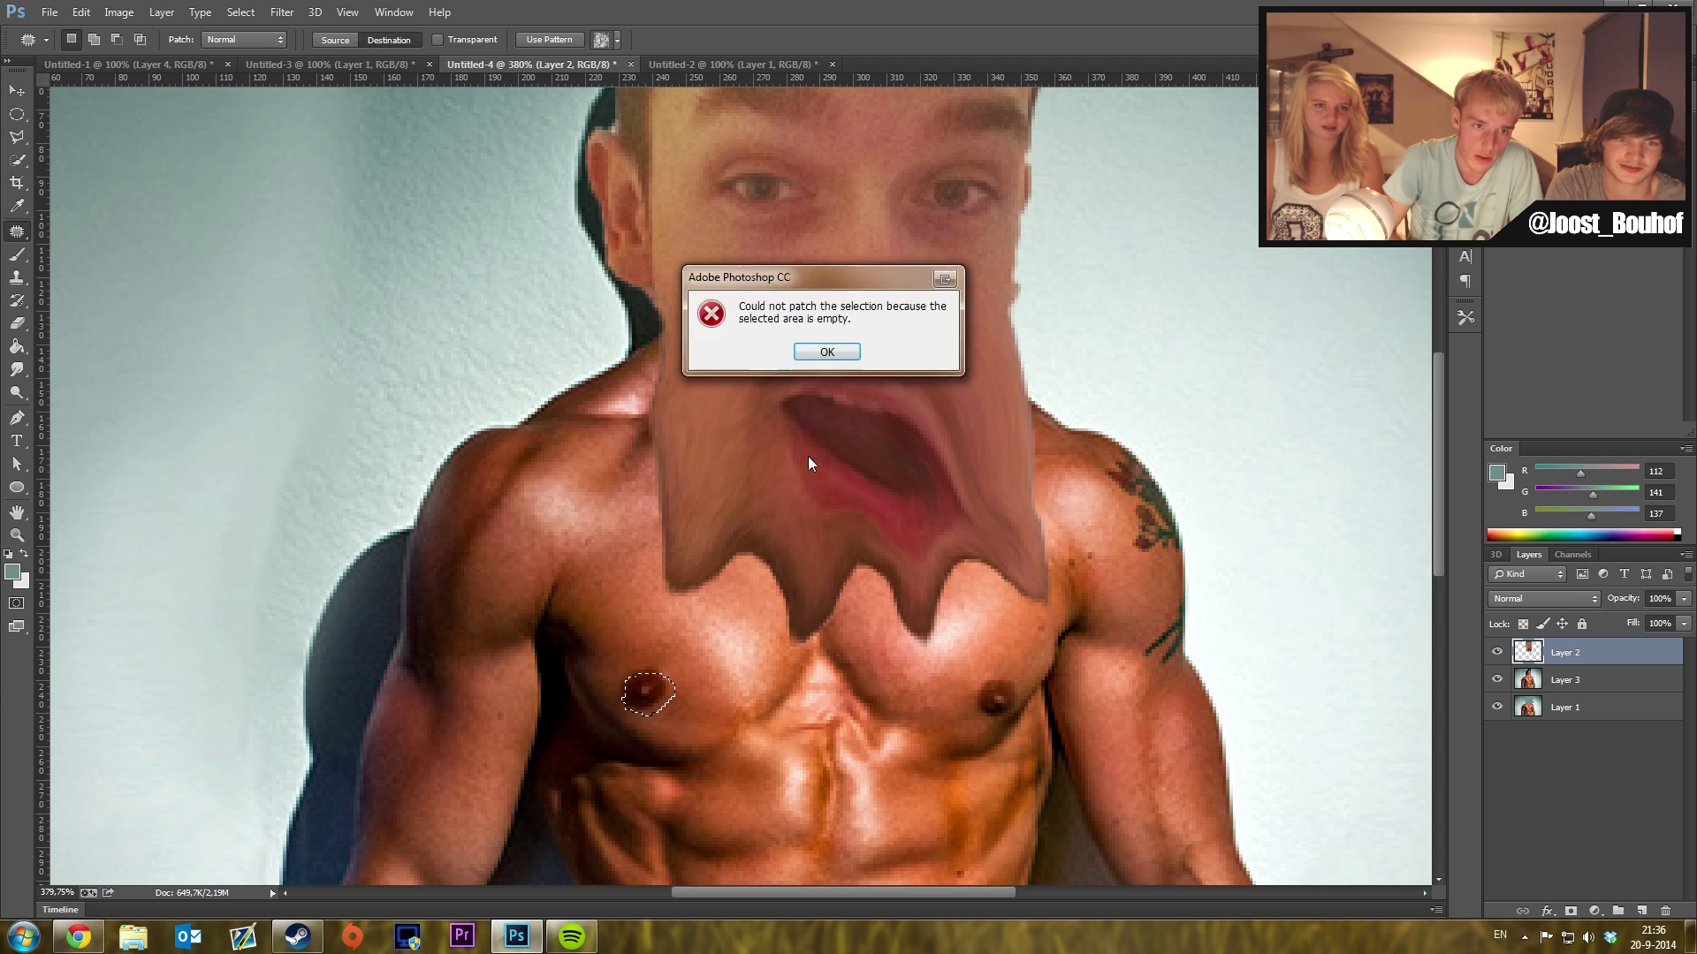
click(822, 349)
- On the body layer, patch both left and right nipples with nearby skin
click(1565, 680)
drag(655, 680, 769, 177)
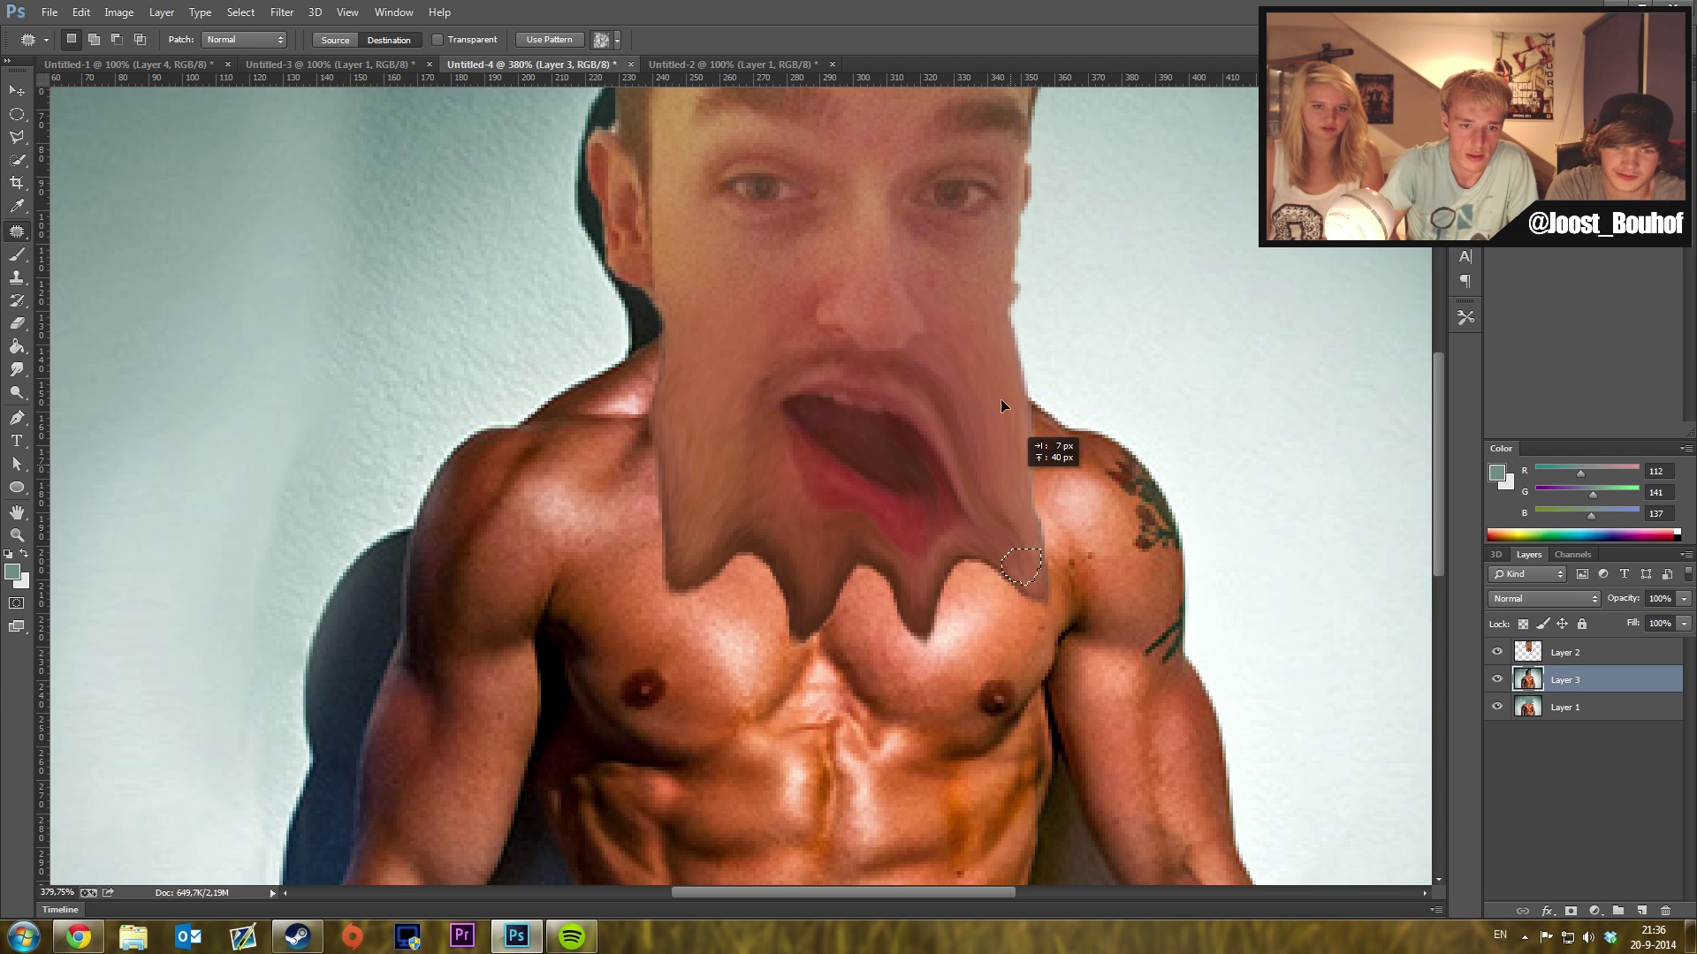
drag(968, 181, 944, 212)
key(alt+bracketright)
drag(770, 220, 769, 219)
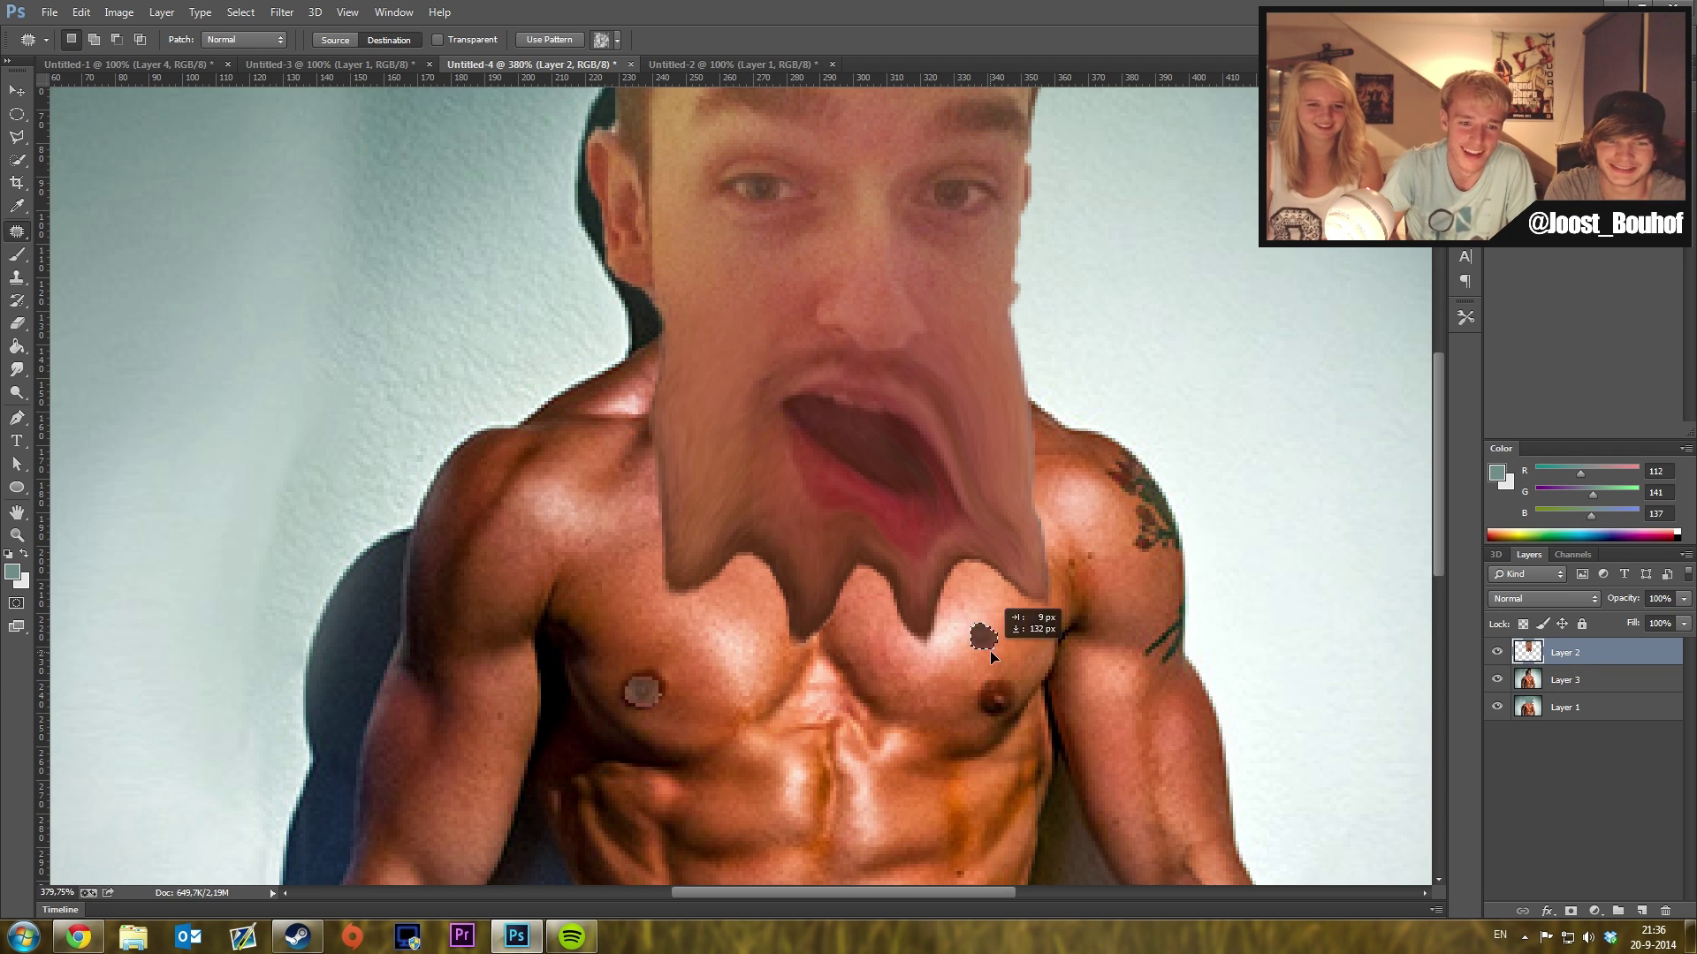
drag(990, 650, 1007, 716)
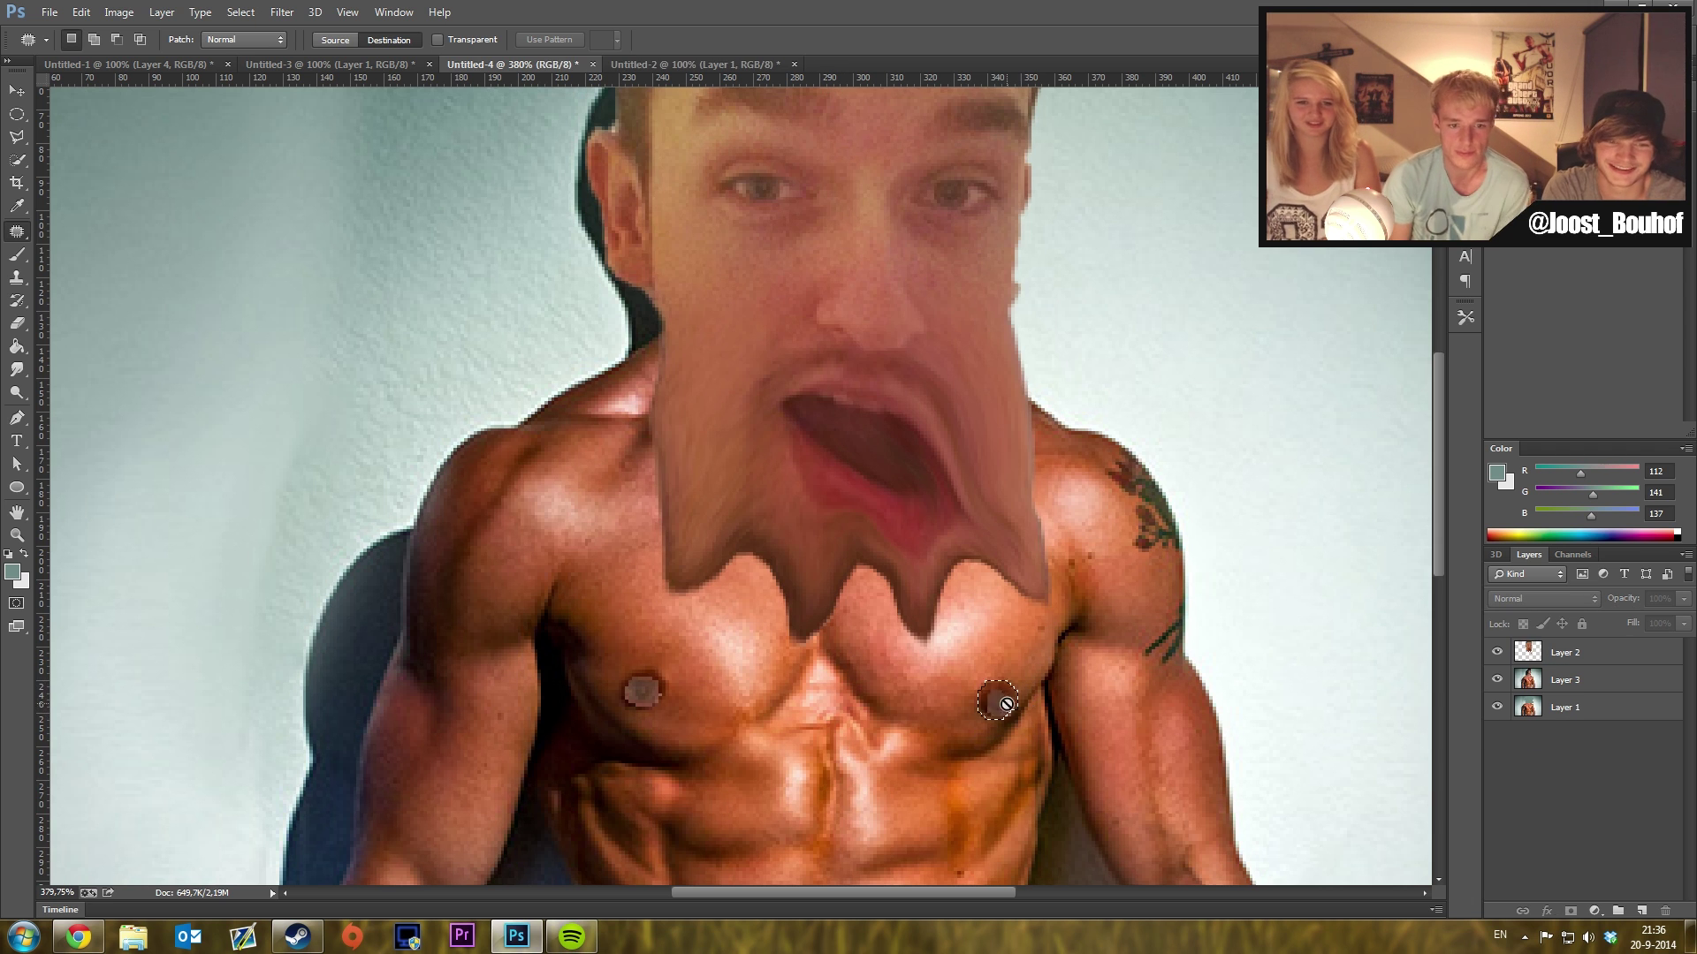
- Copy the round selection onto a new Layer 4 and move it beneath the face layer
key(m)
right_click(1005, 325)
click(1107, 453)
key(ctrl+0)
key(ctrl+bracketleft)
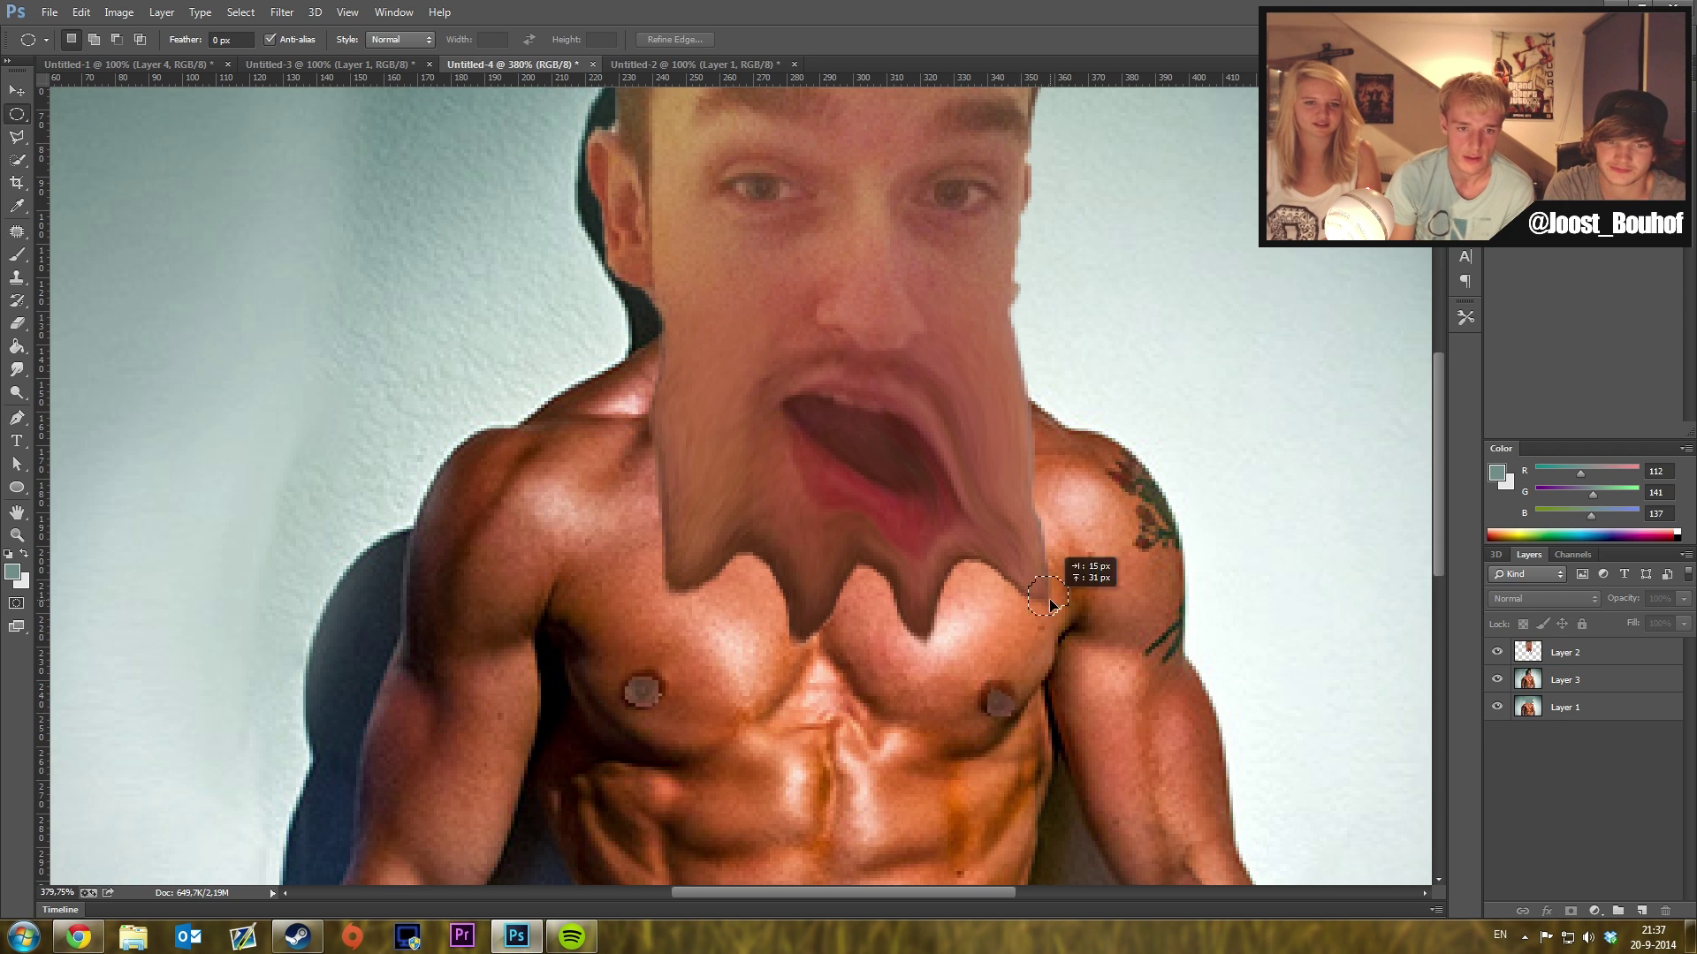
key(v)
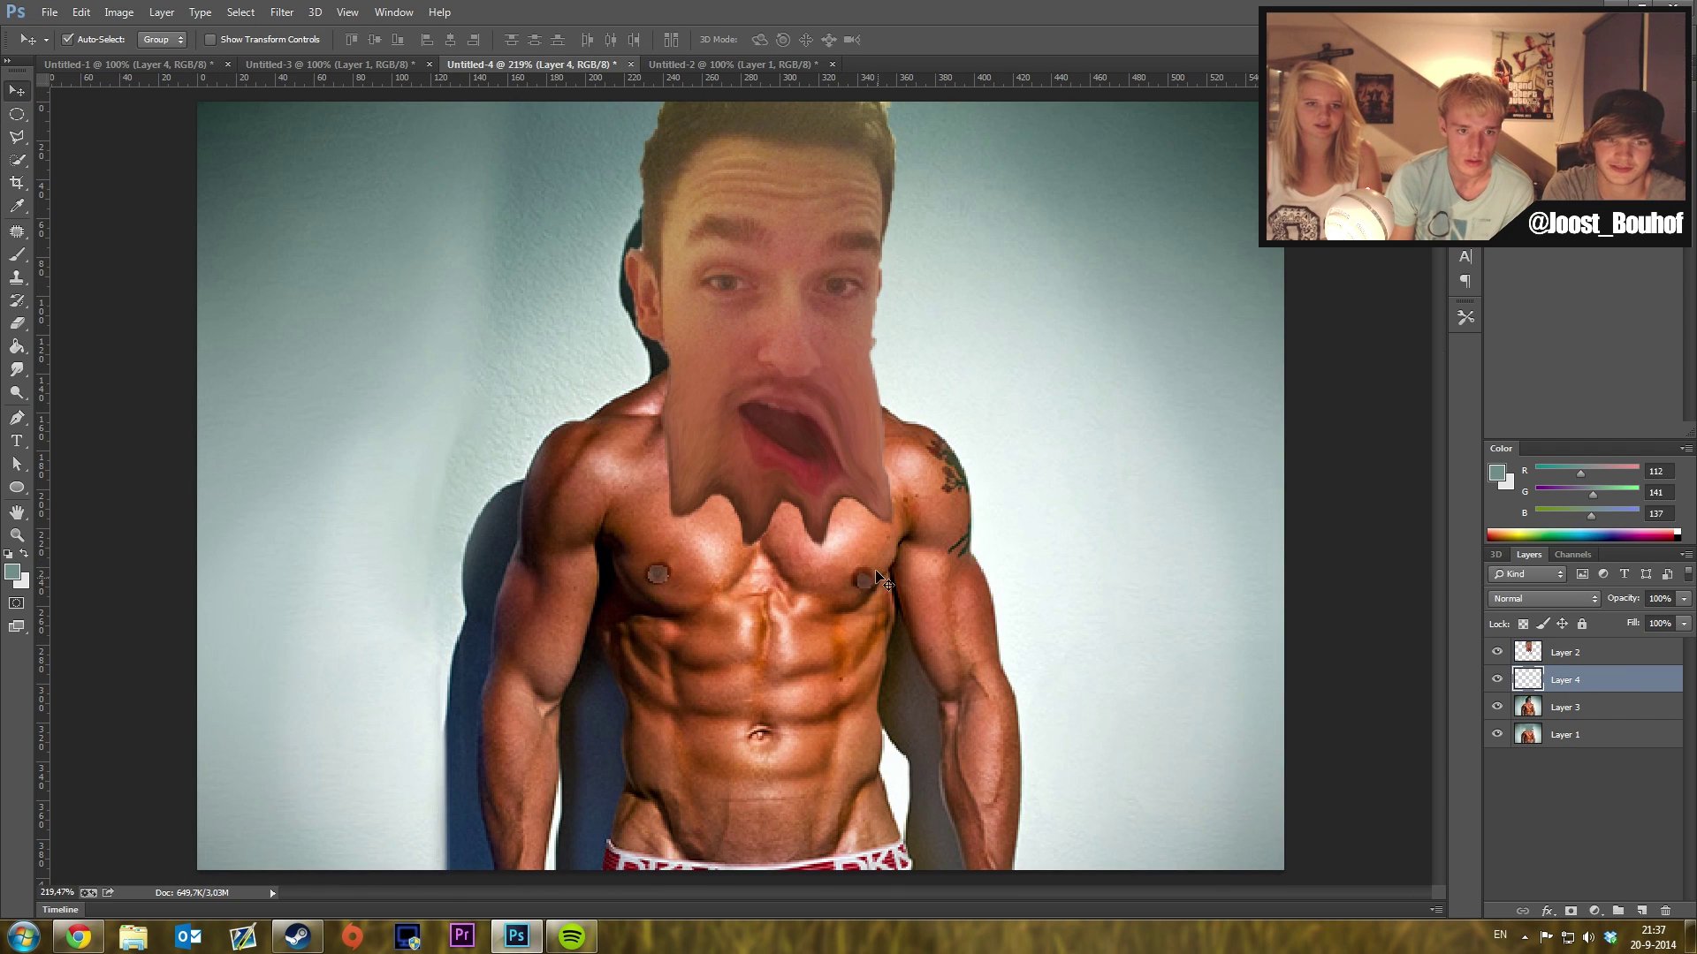
- Raise the copied spot above the face, then search Google Images for 'LAZER' and preview a result
key(ctrl+bracketright)
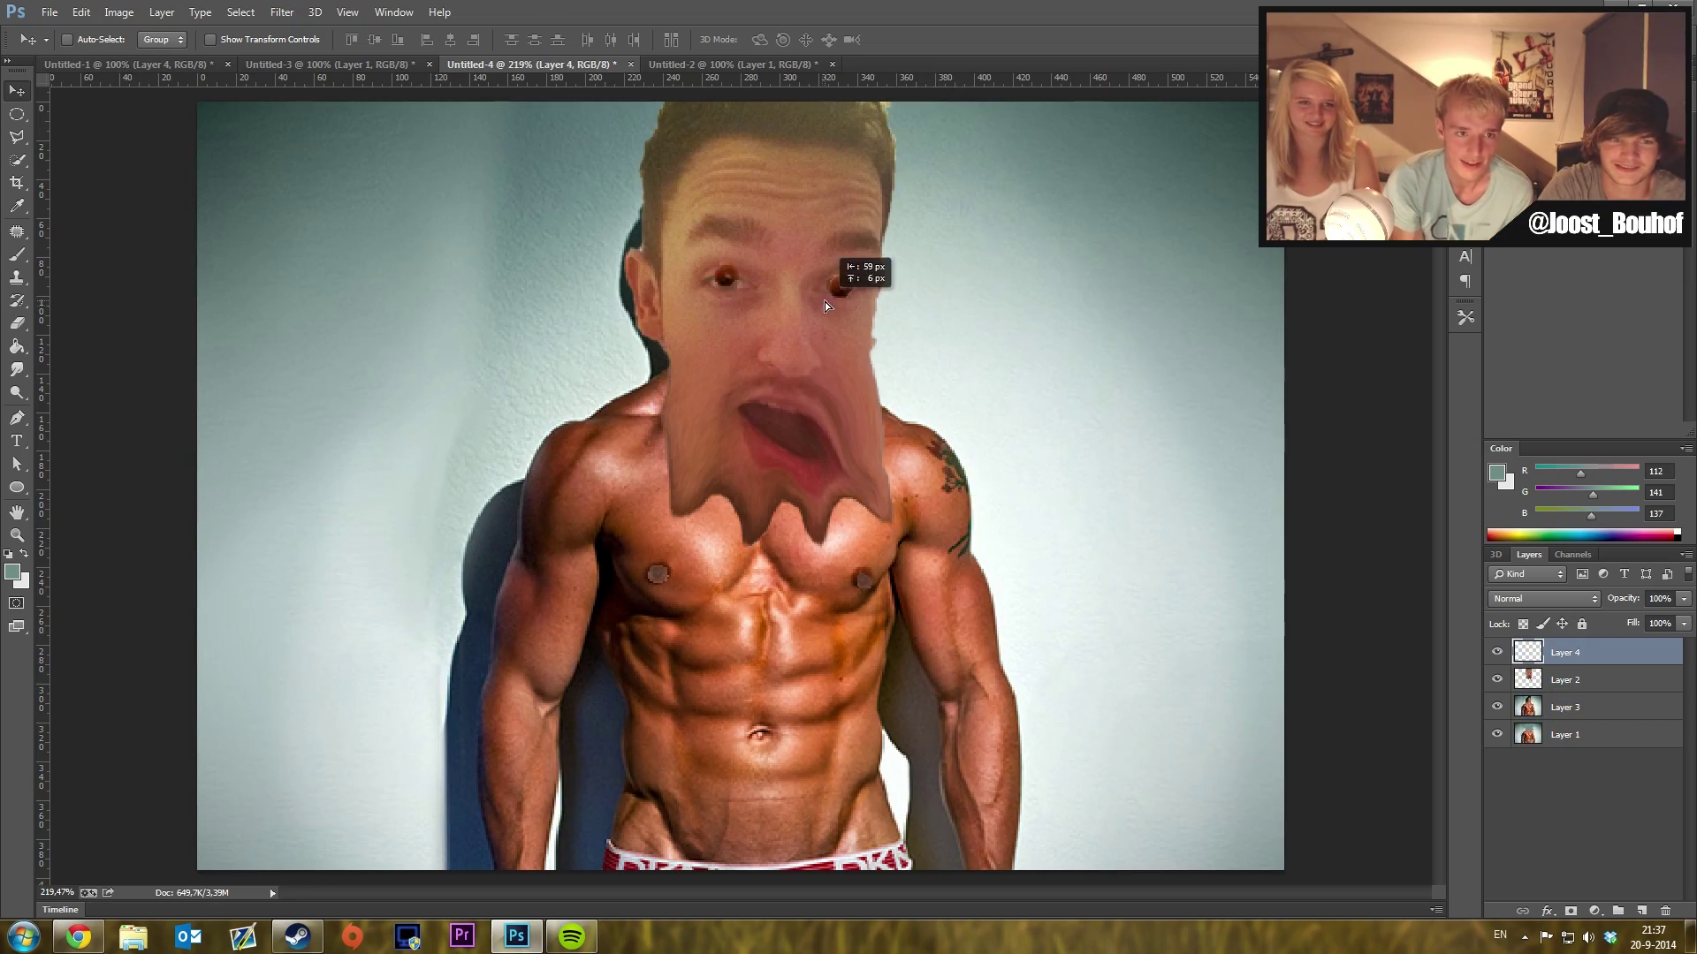
key(alt+Tab)
text(LAZER)
key(Return)
click(191, 131)
scroll(883, 393, down, 10)
scroll(883, 393, up, 8)
click(883, 393)
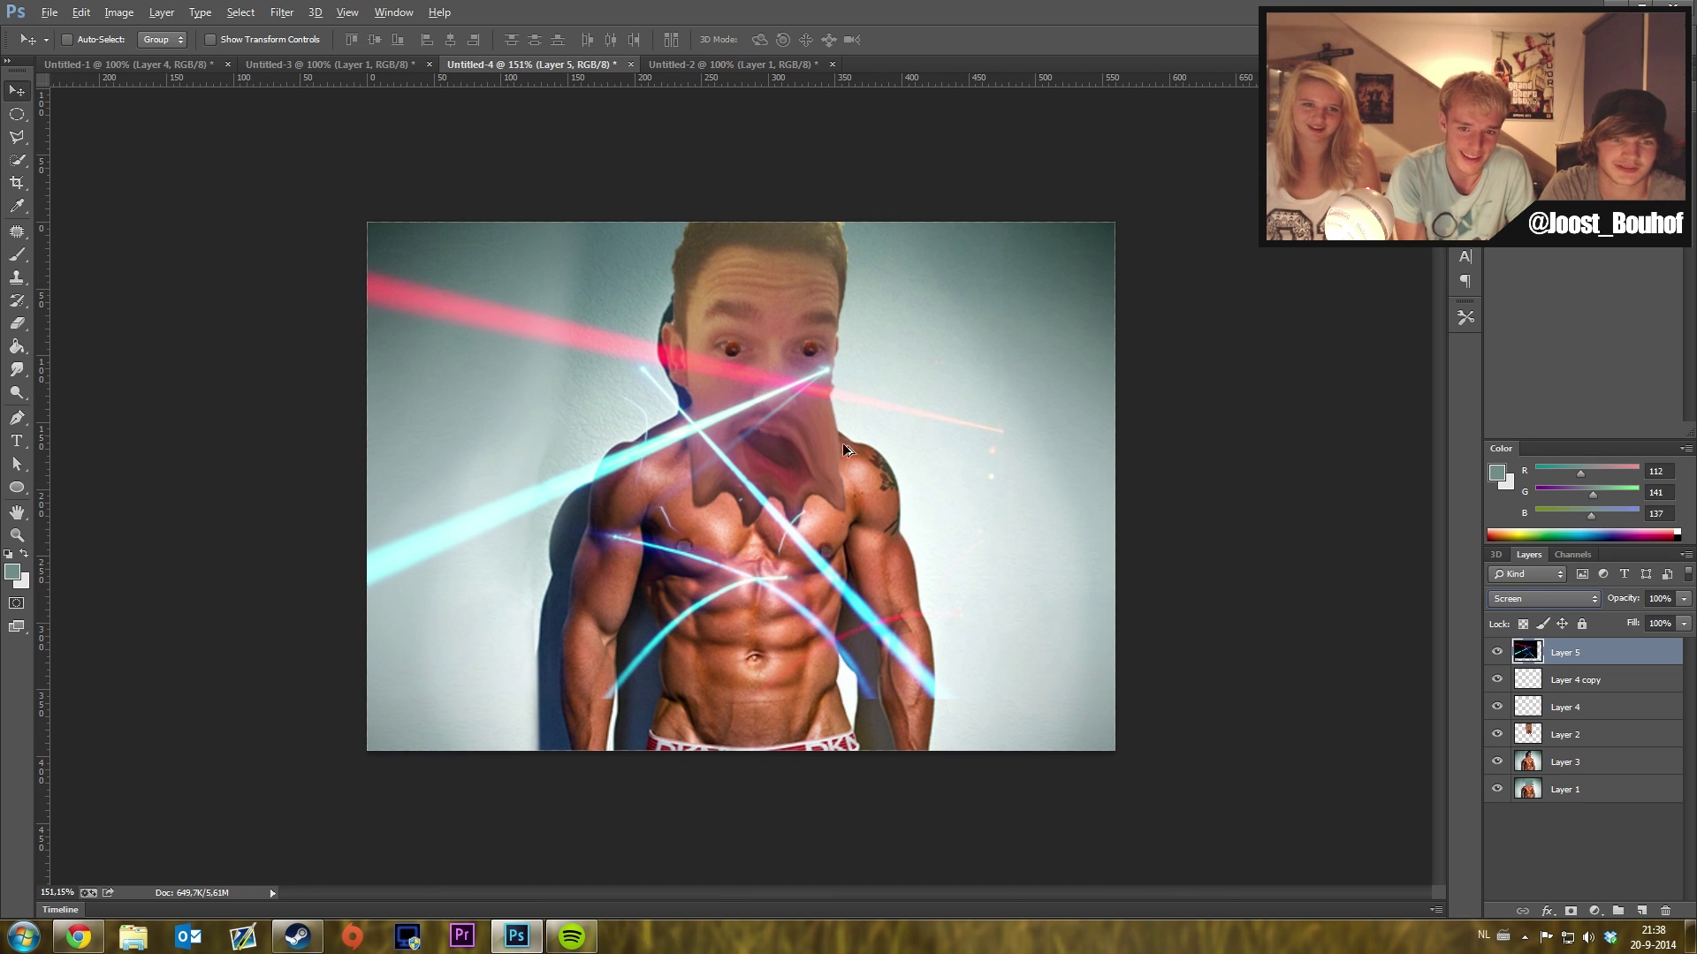
click(80, 12)
- Erase the stray laser lines over the torso and the face
key(e)
drag(495, 547, 883, 672)
right_click(622, 599)
drag(716, 424, 796, 389)
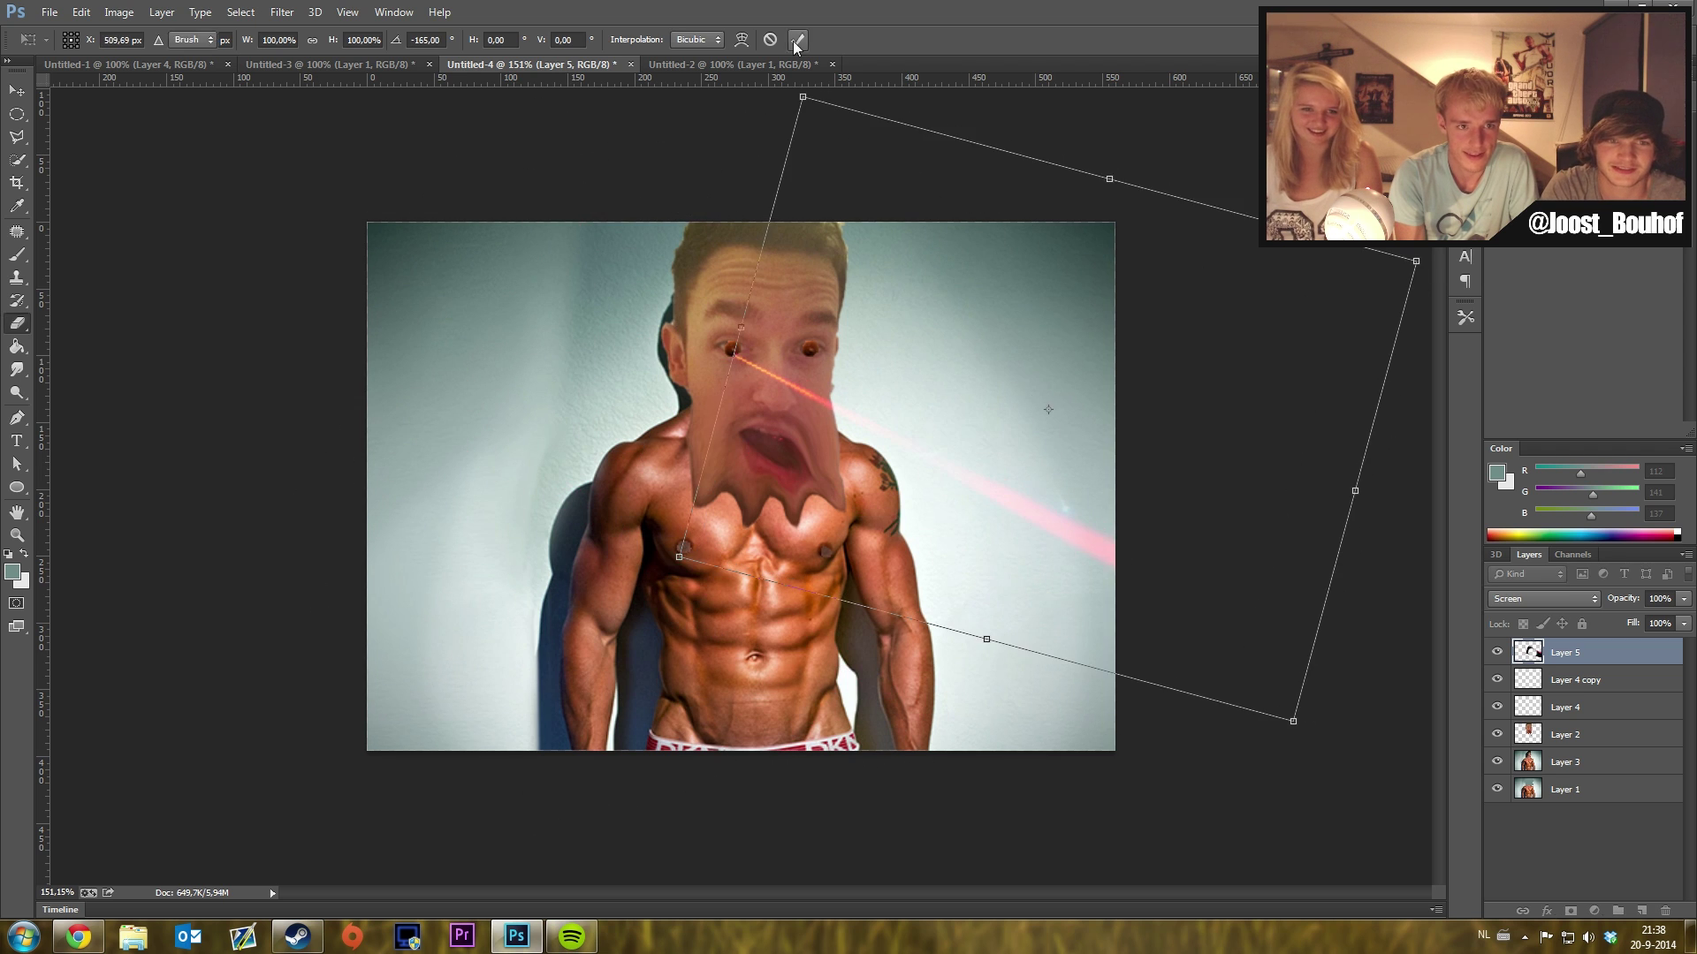
scroll(1571, 604, down, 2)
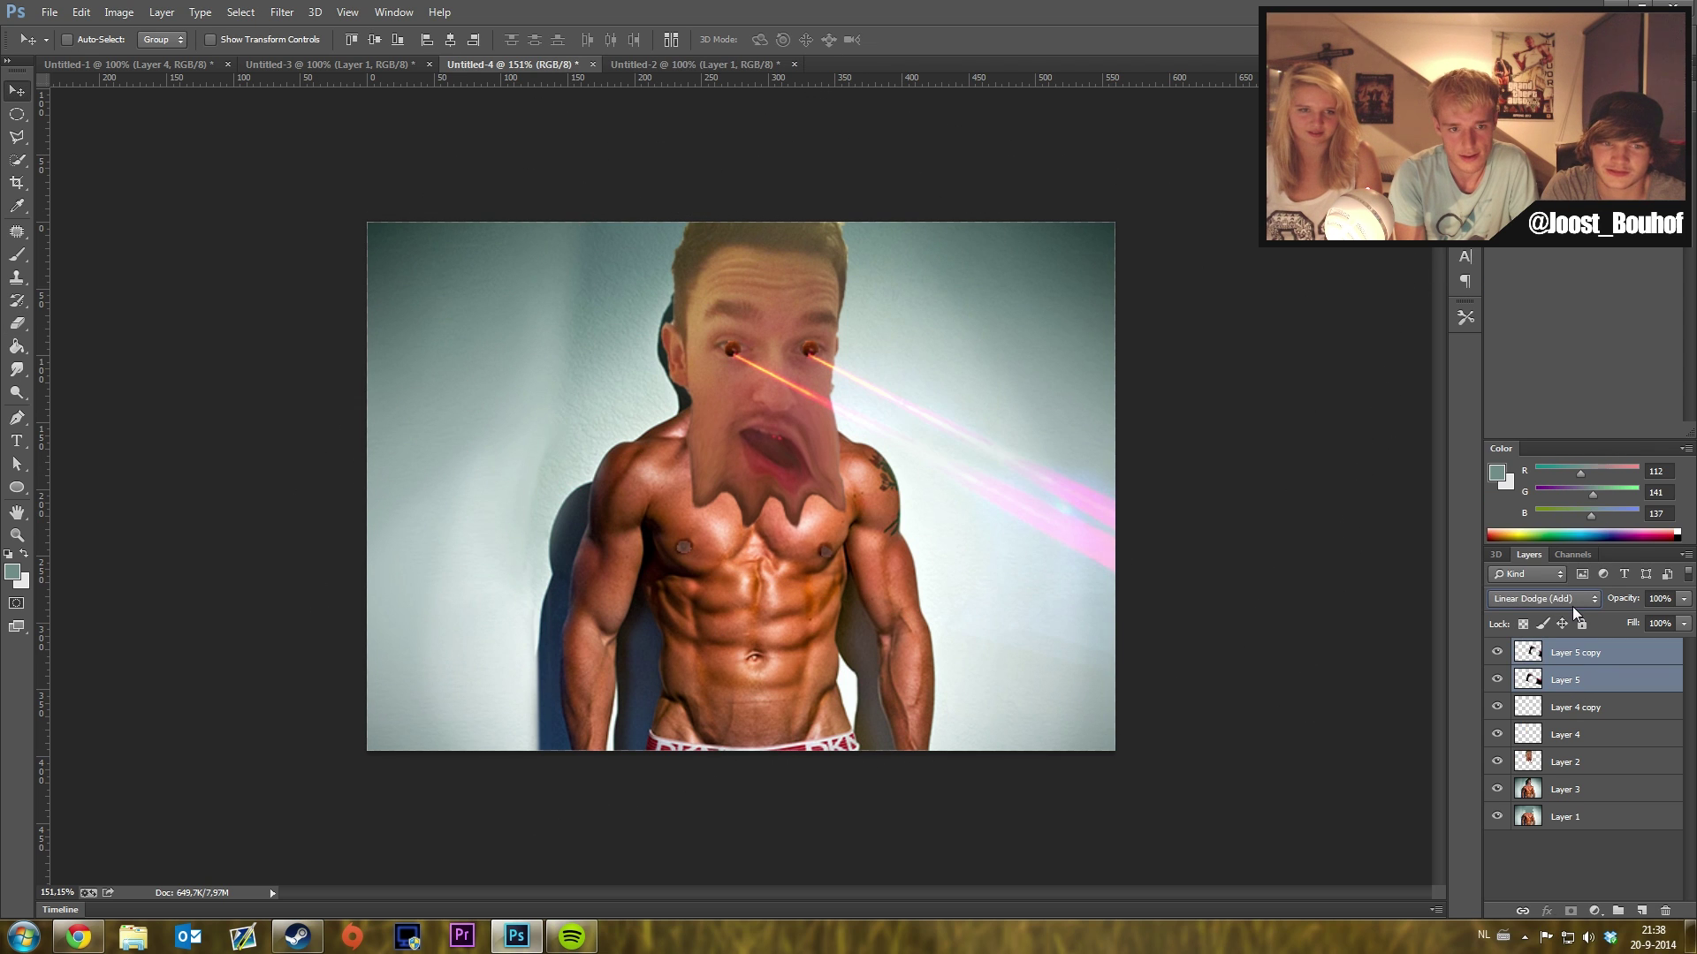
- Shift the pink laser beams so they line up with the bodybuilder's eyes
click(15, 116)
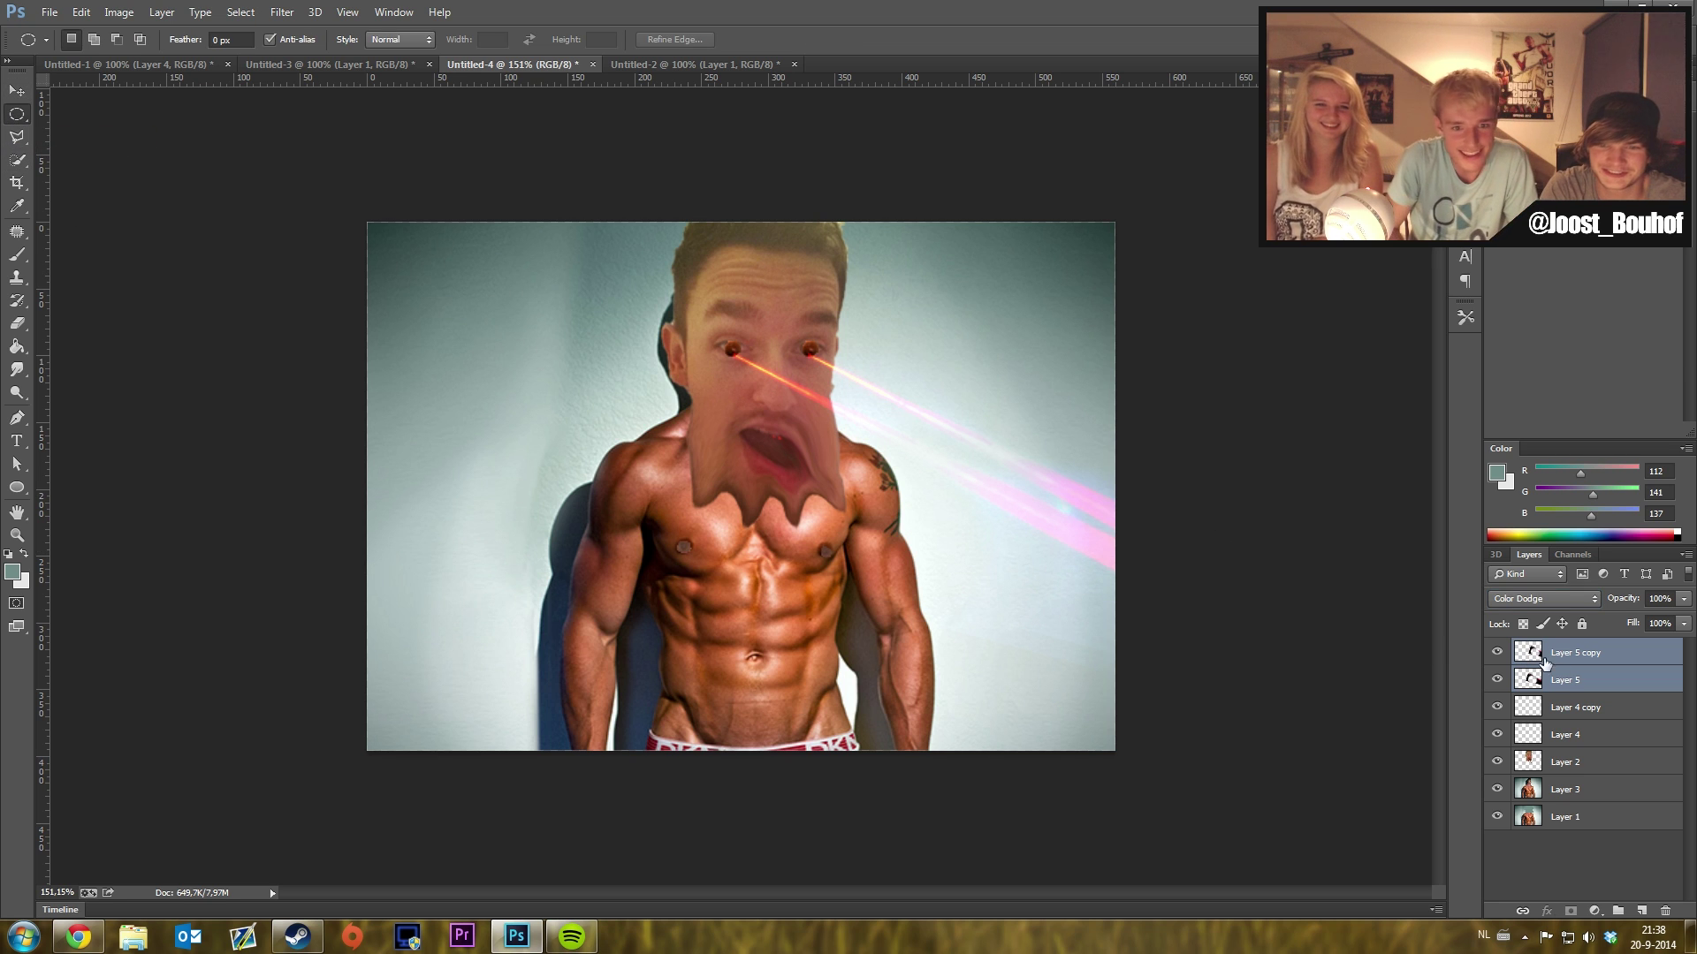
key(v)
drag(931, 447, 936, 440)
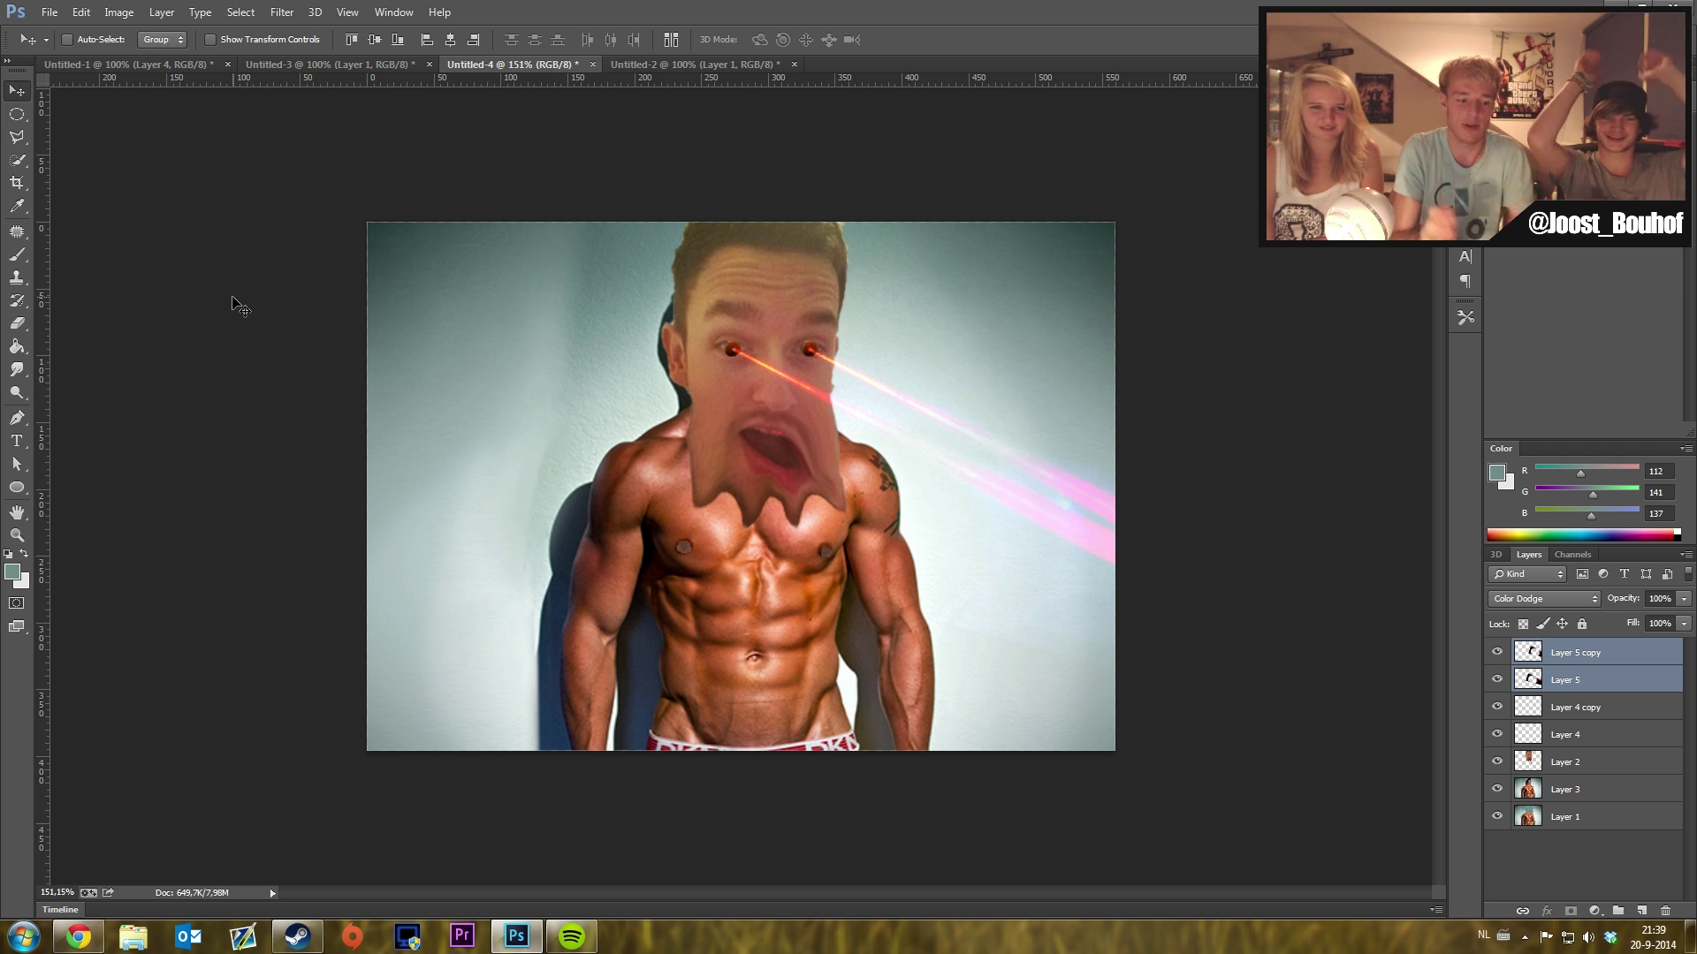
scroll(390, 484, up, 3)
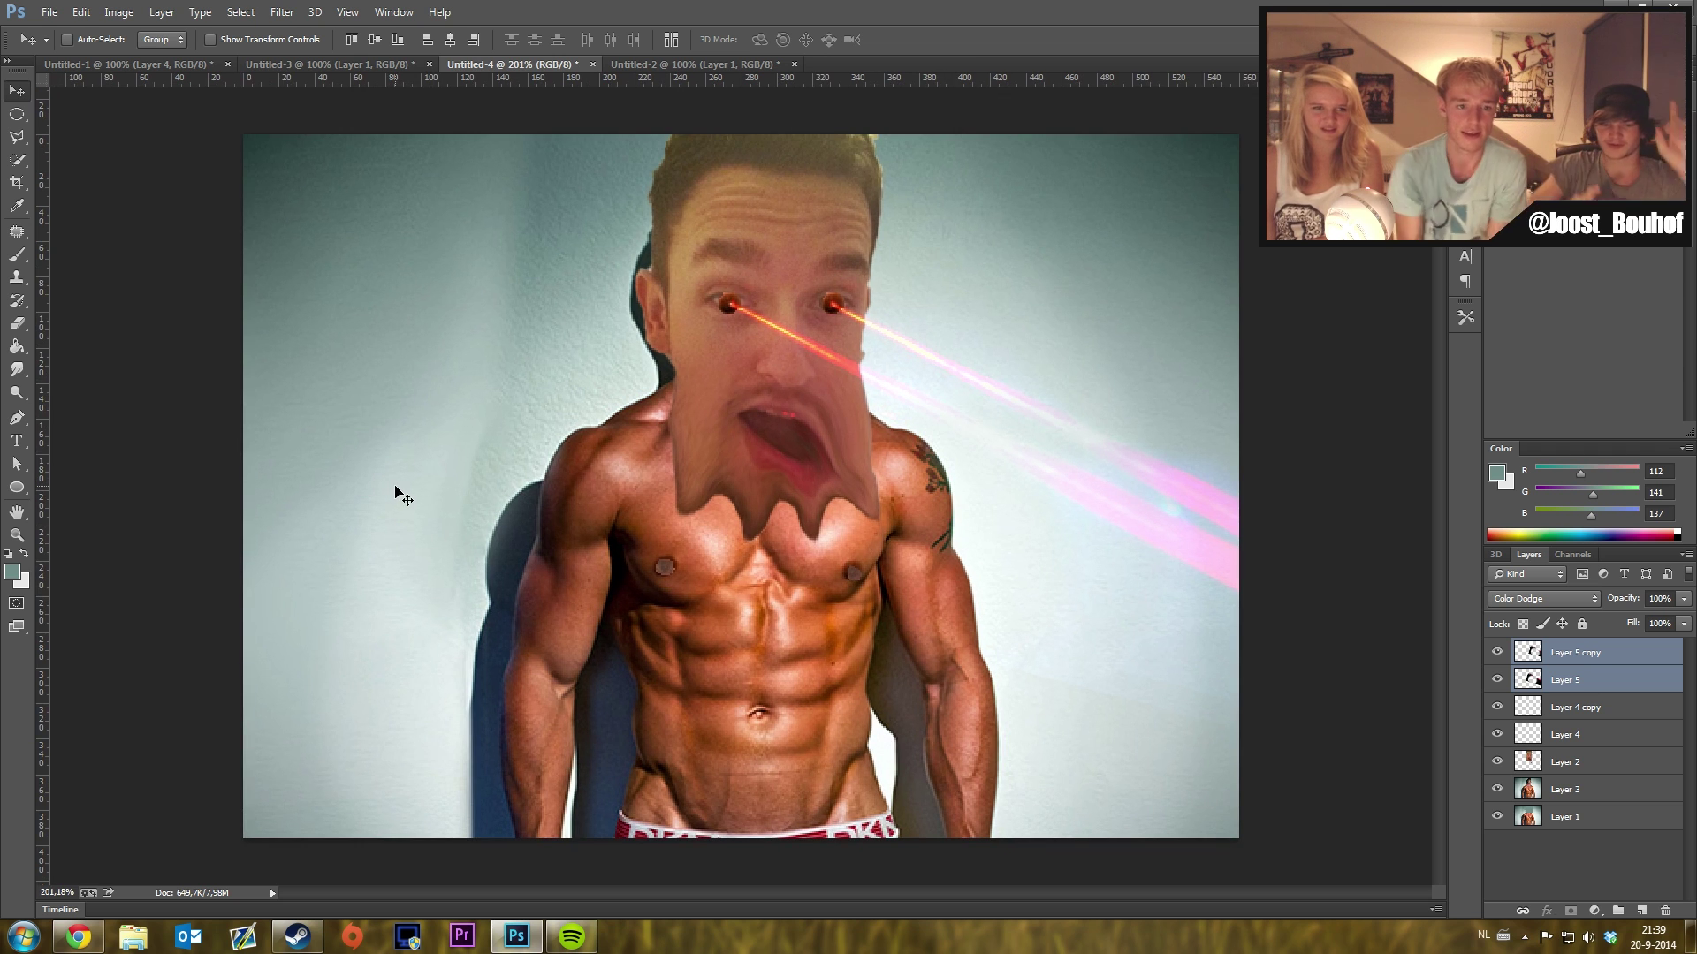
click(79, 937)
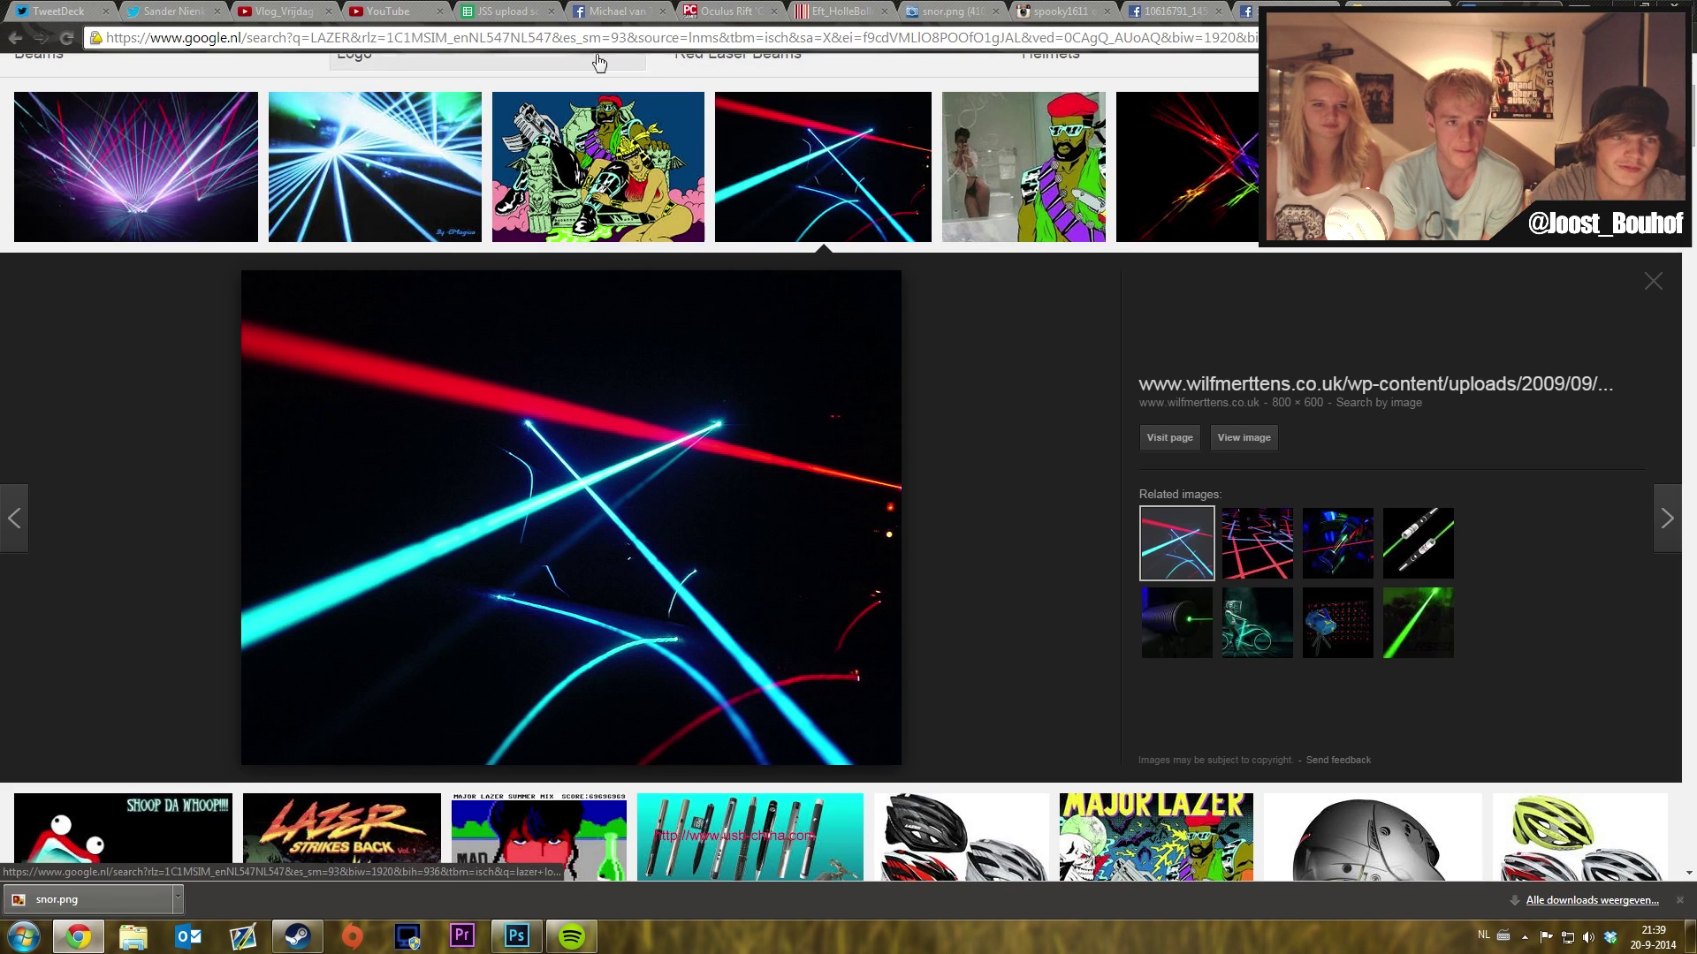
- Search Google Images for banana and open the transparent Wikimedia banana bunch PNG full size
text(brod)
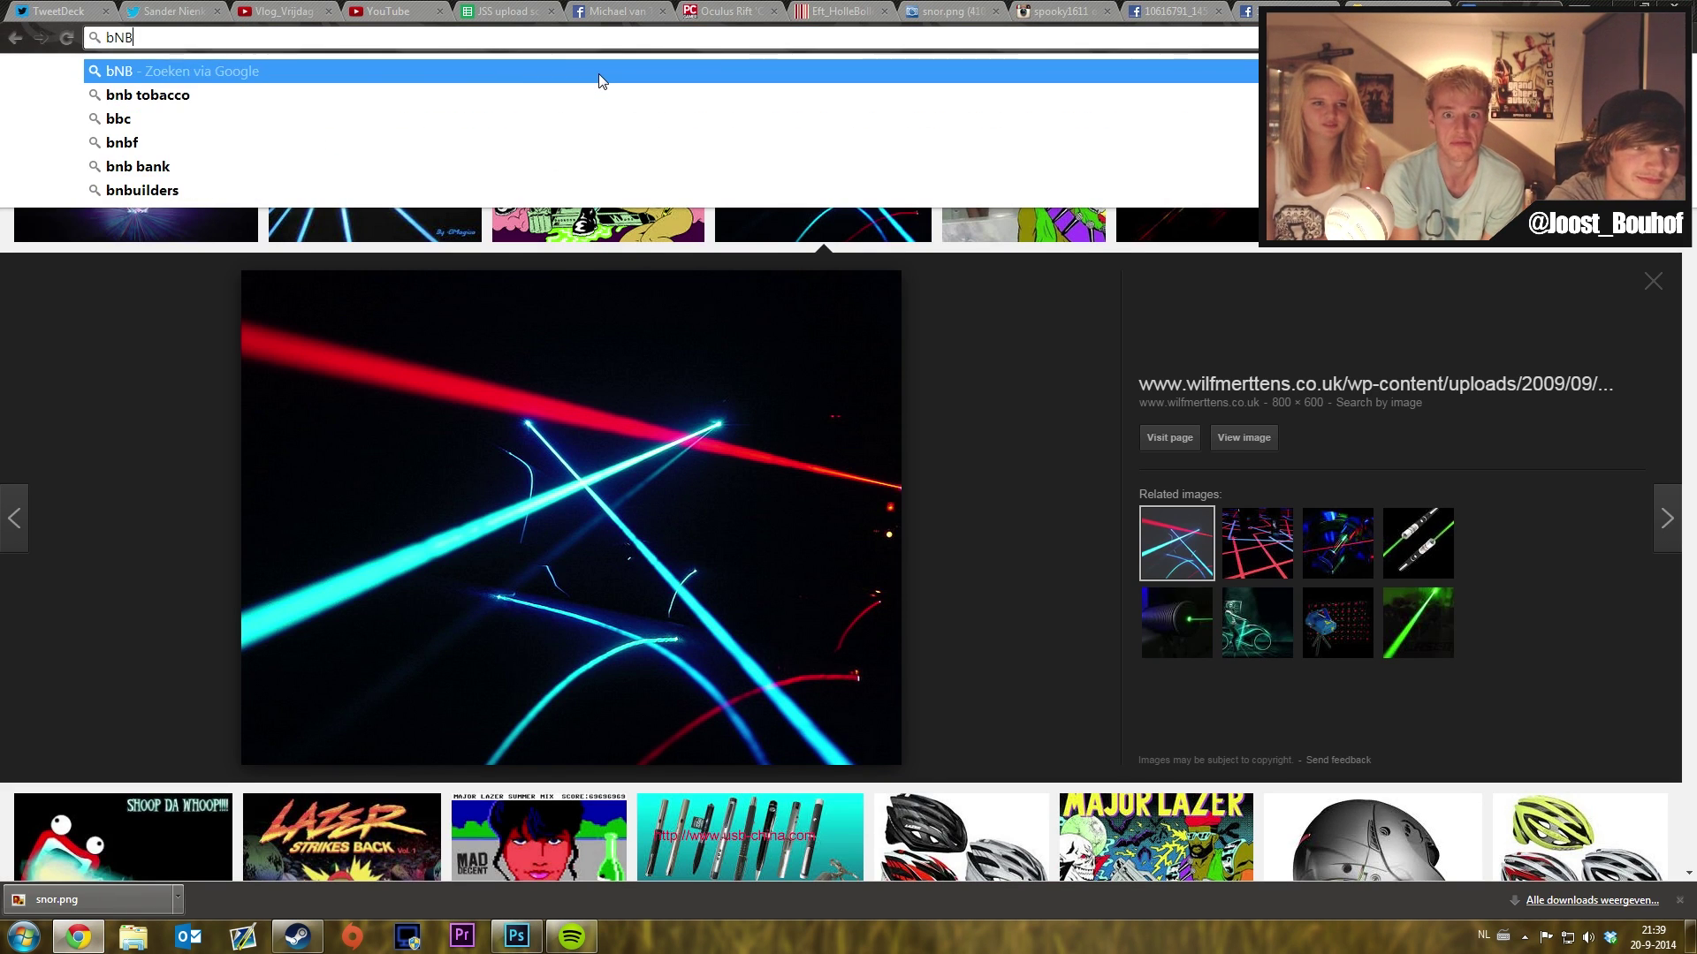
key(BackSpace)
key(BackSpace)
key(BackSpace)
text(Anaann)
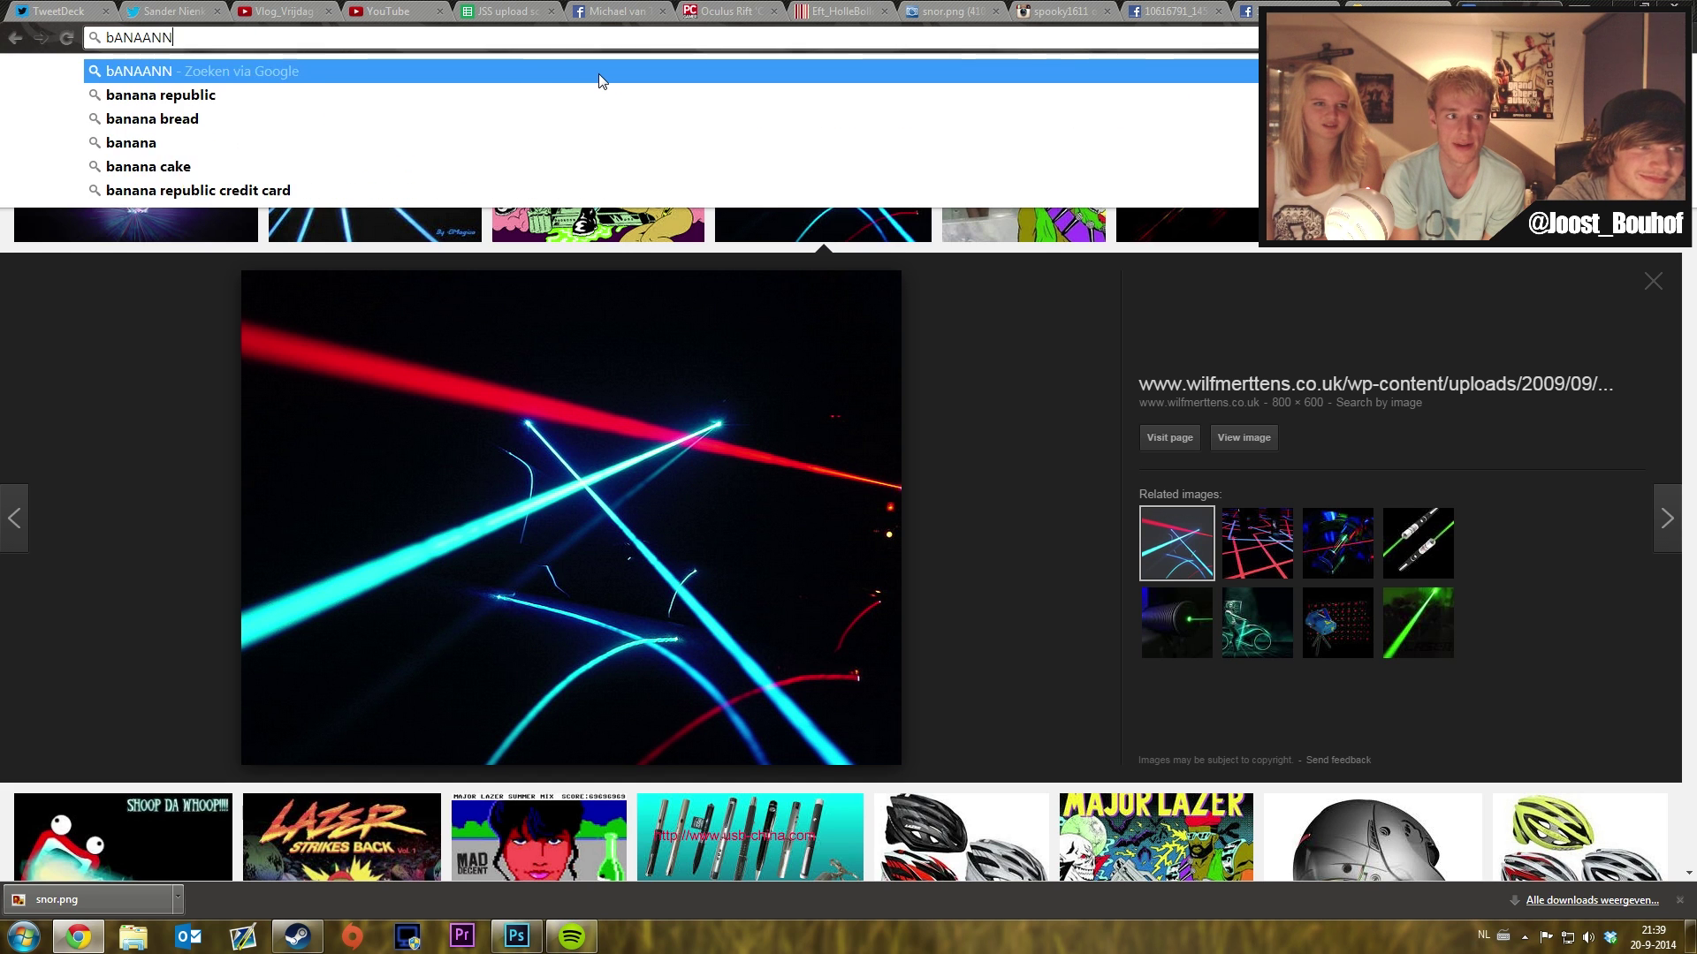
key(Return)
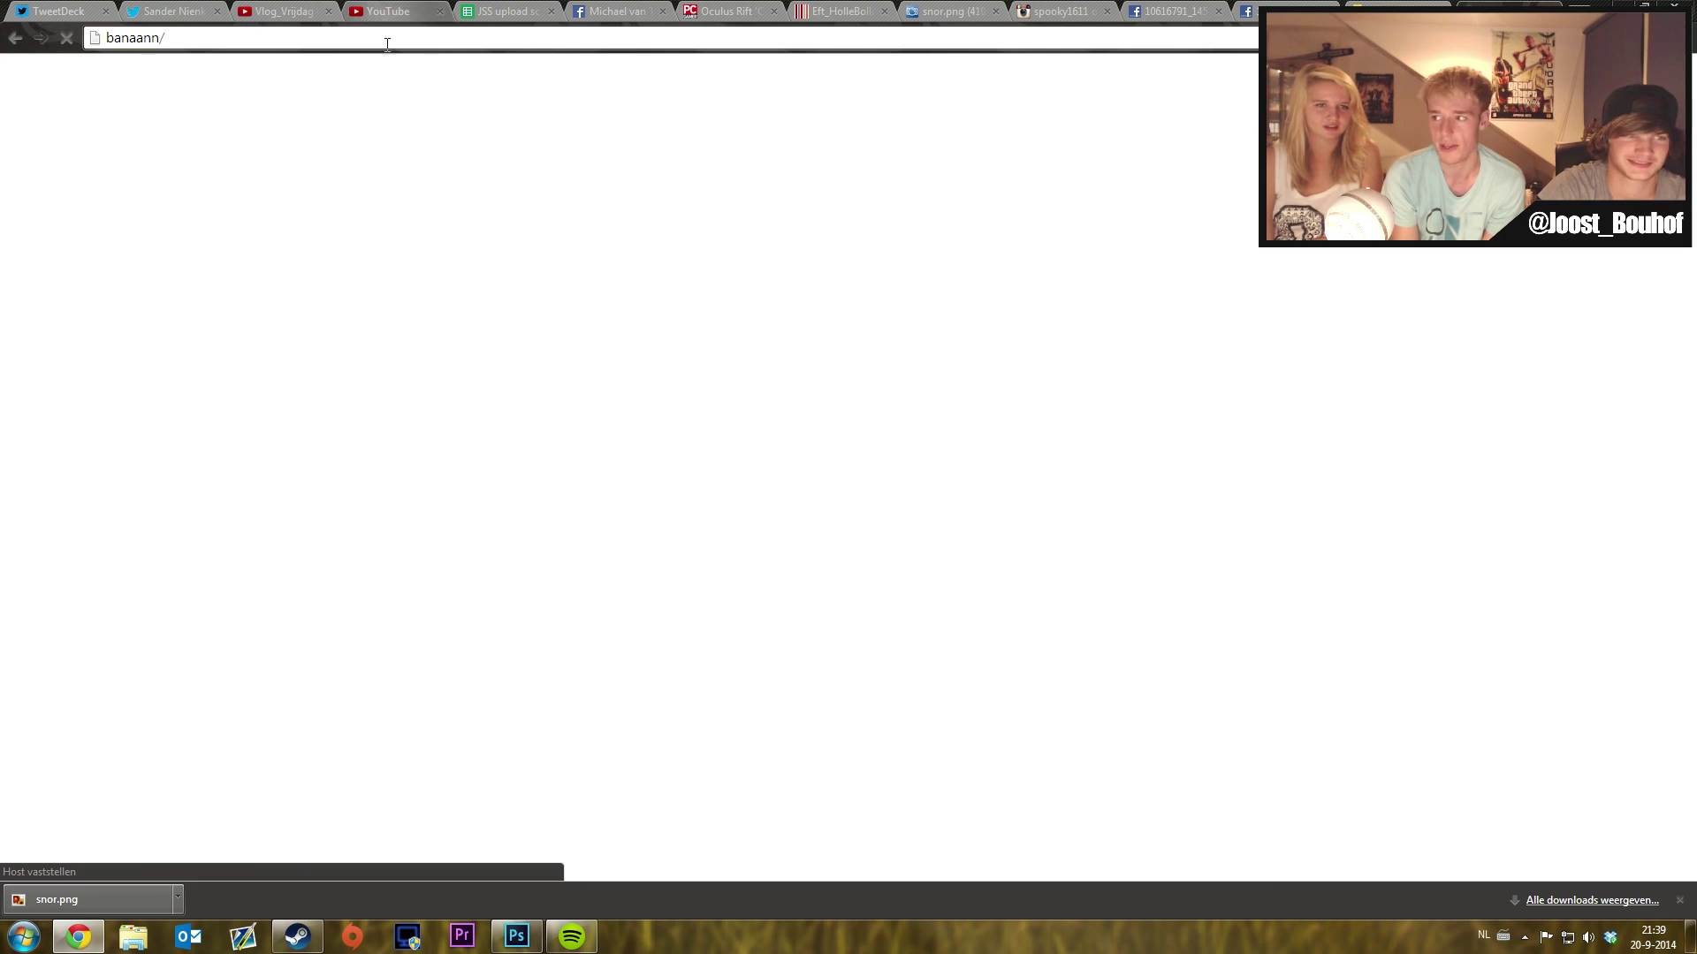
click(97, 38)
text(ba)
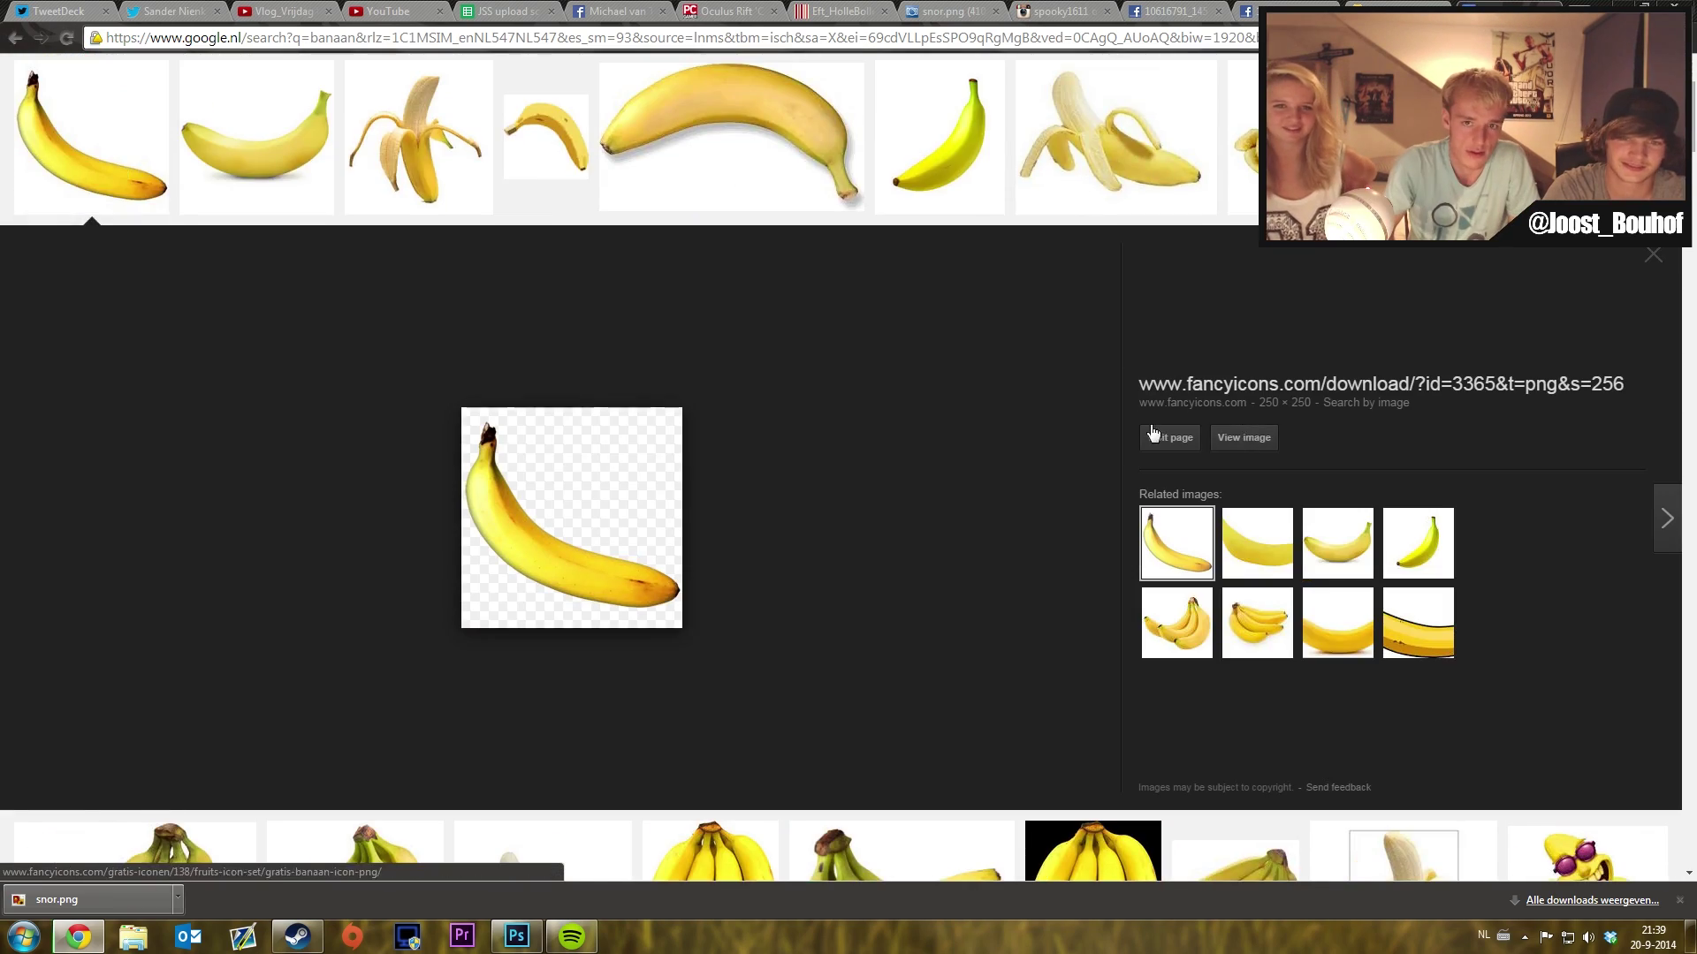
click(716, 848)
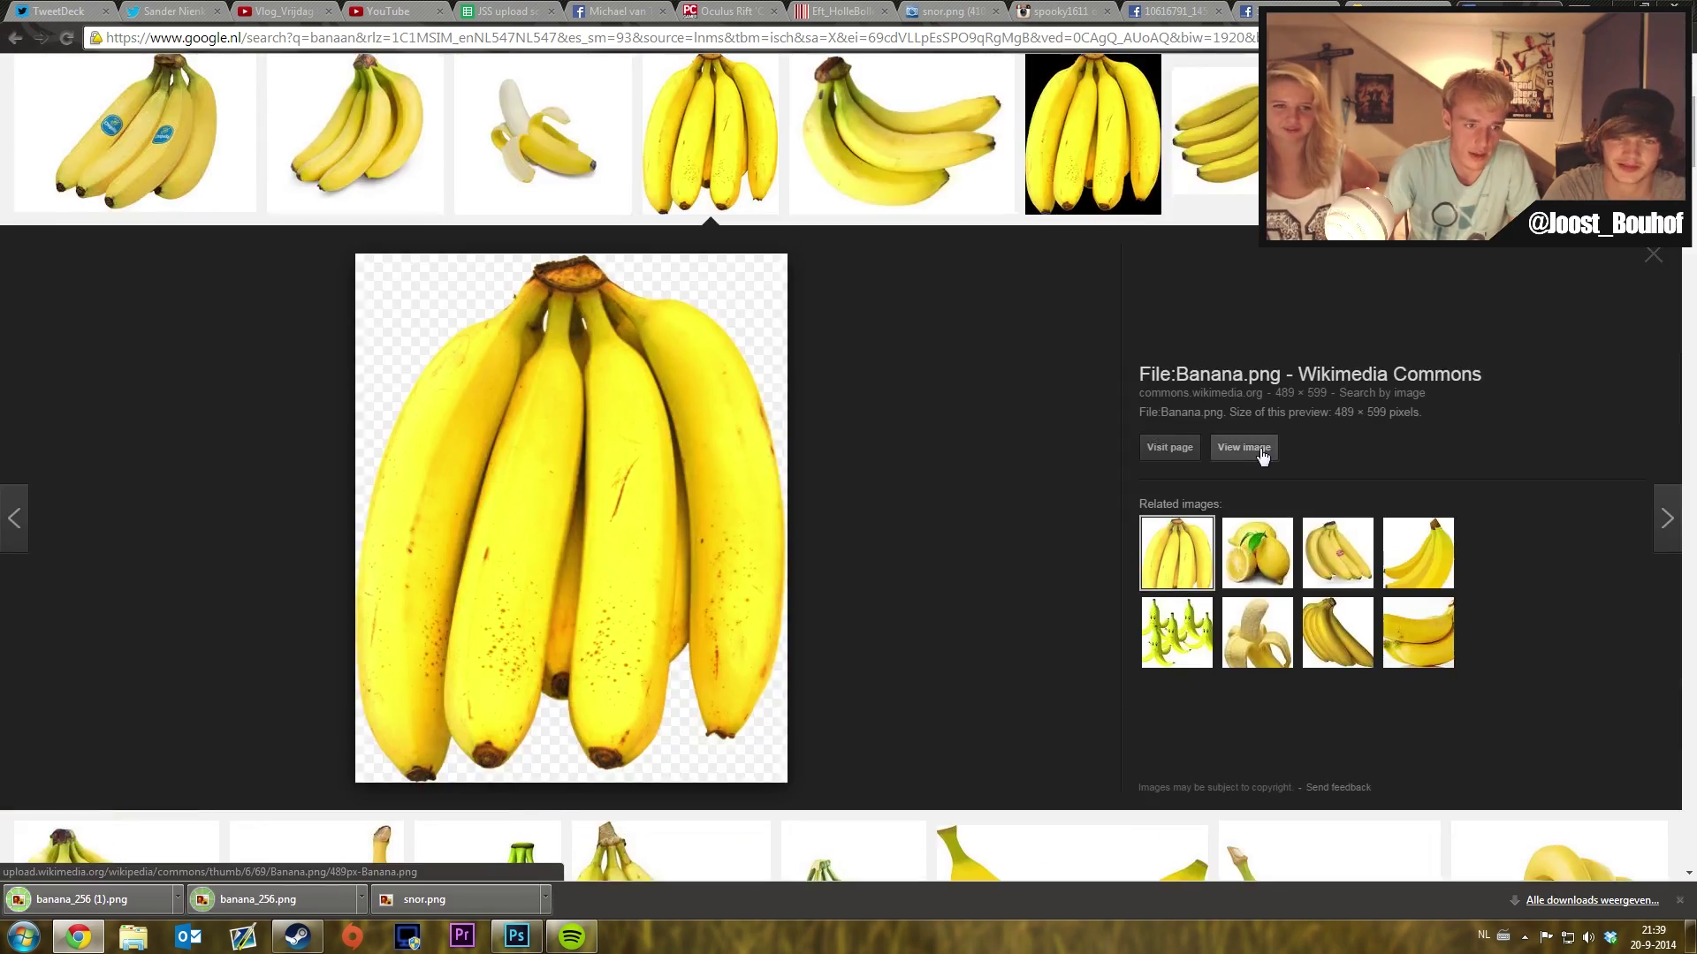
click(1241, 446)
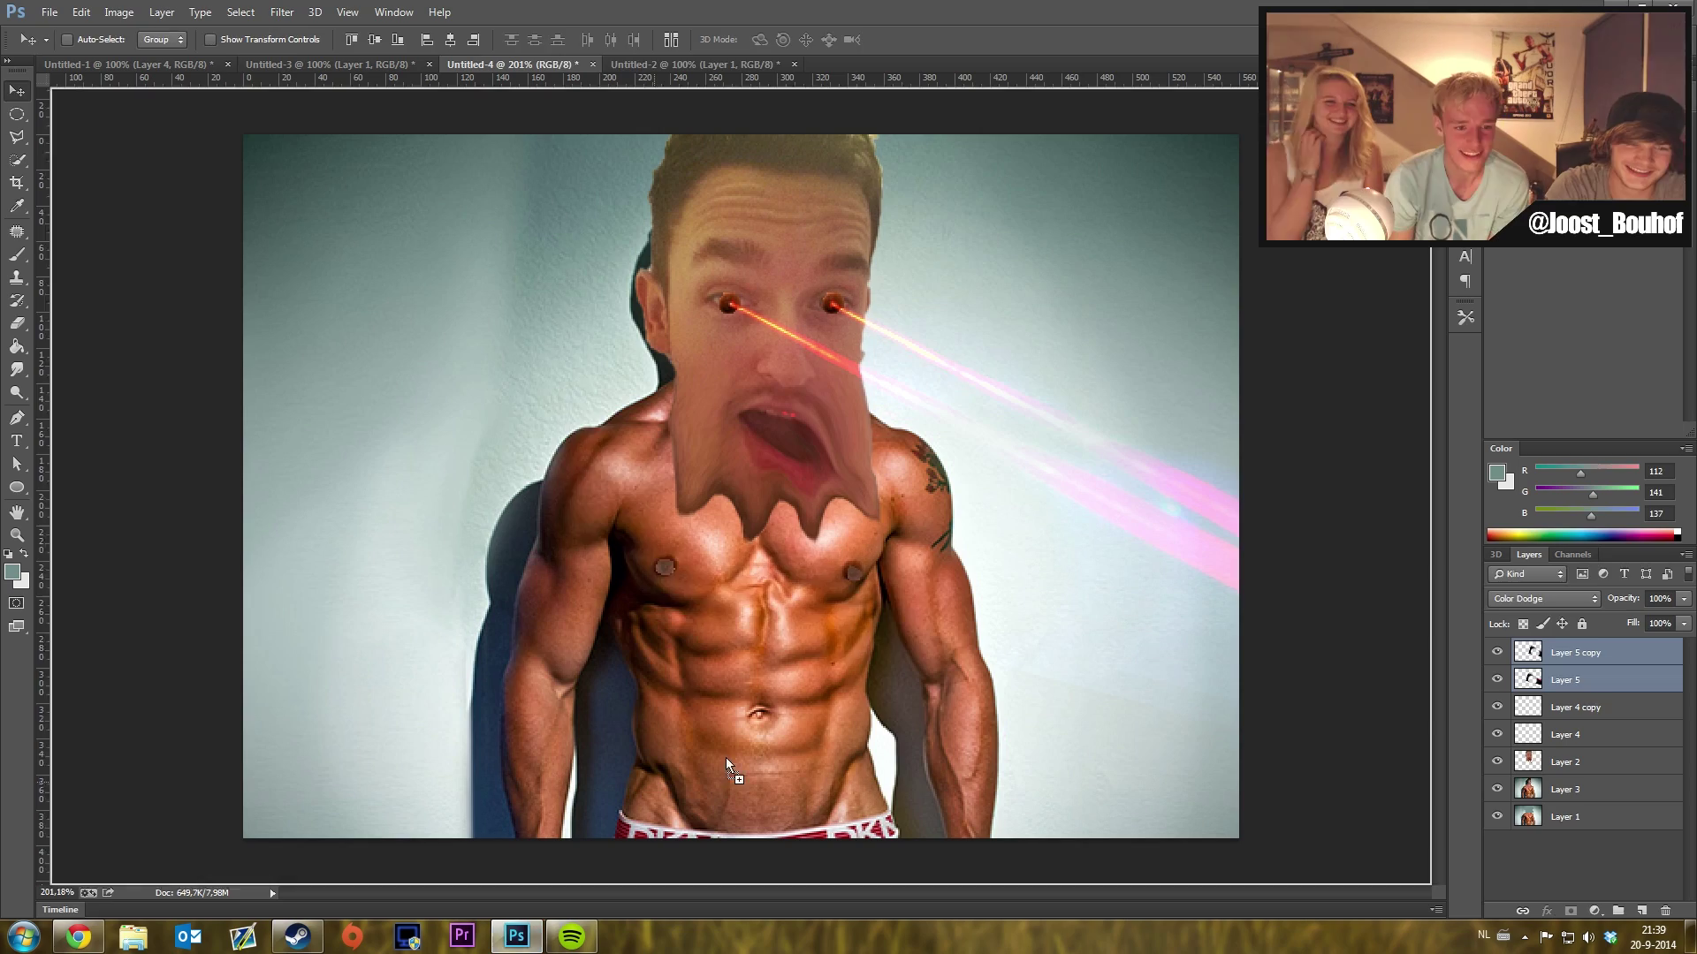
- Place the banana at the waistband, then duplicate and rotate copies into a fanned bunch of three
key(Return)
scroll(797, 764, up, 3)
drag(720, 627, 768, 623)
key(ctrl+t)
drag(906, 477, 888, 512)
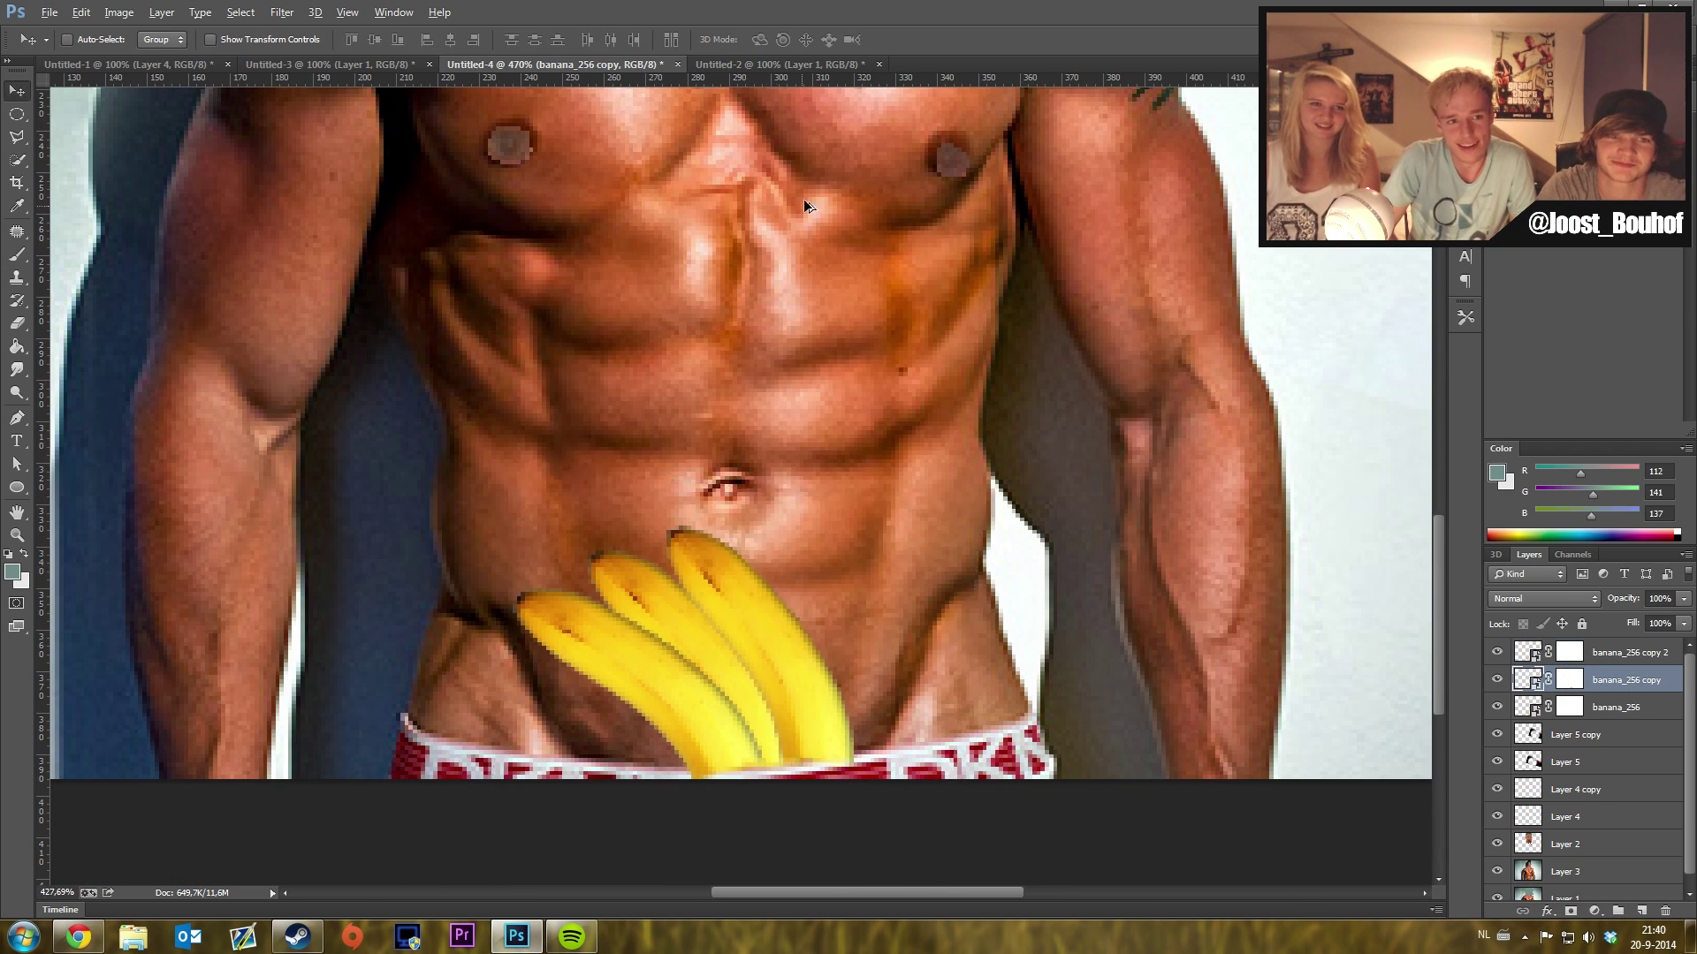
key(Return)
scroll(822, 410, down, 5)
scroll(822, 410, up, 1)
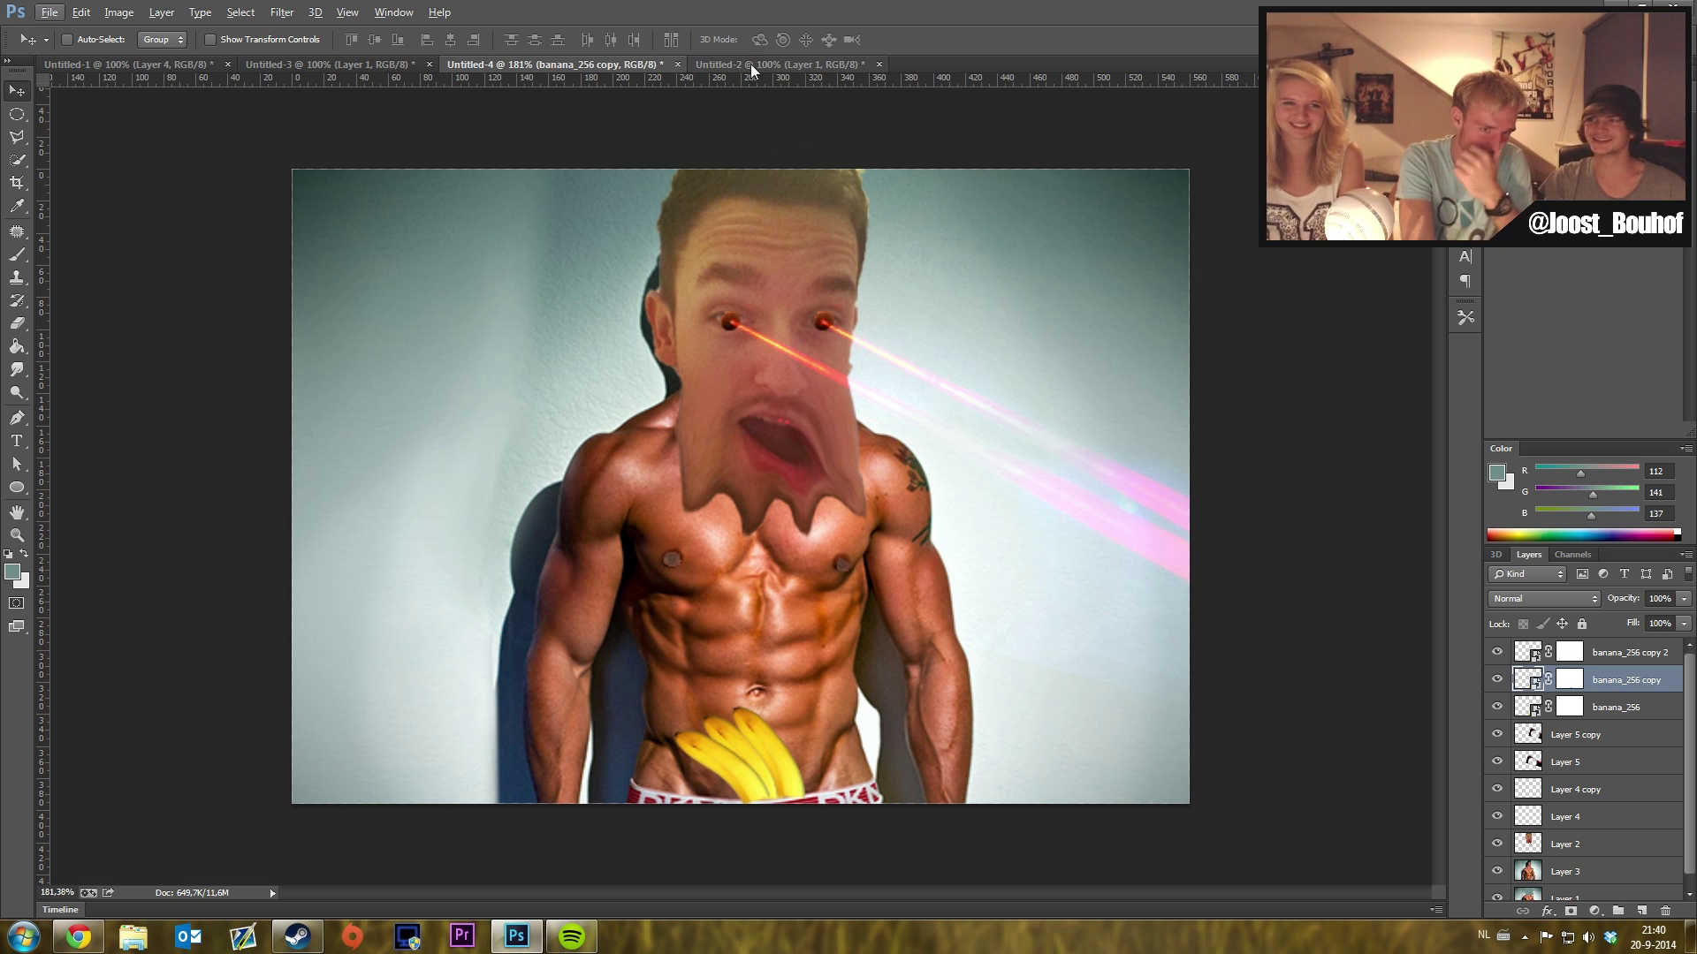
click(805, 65)
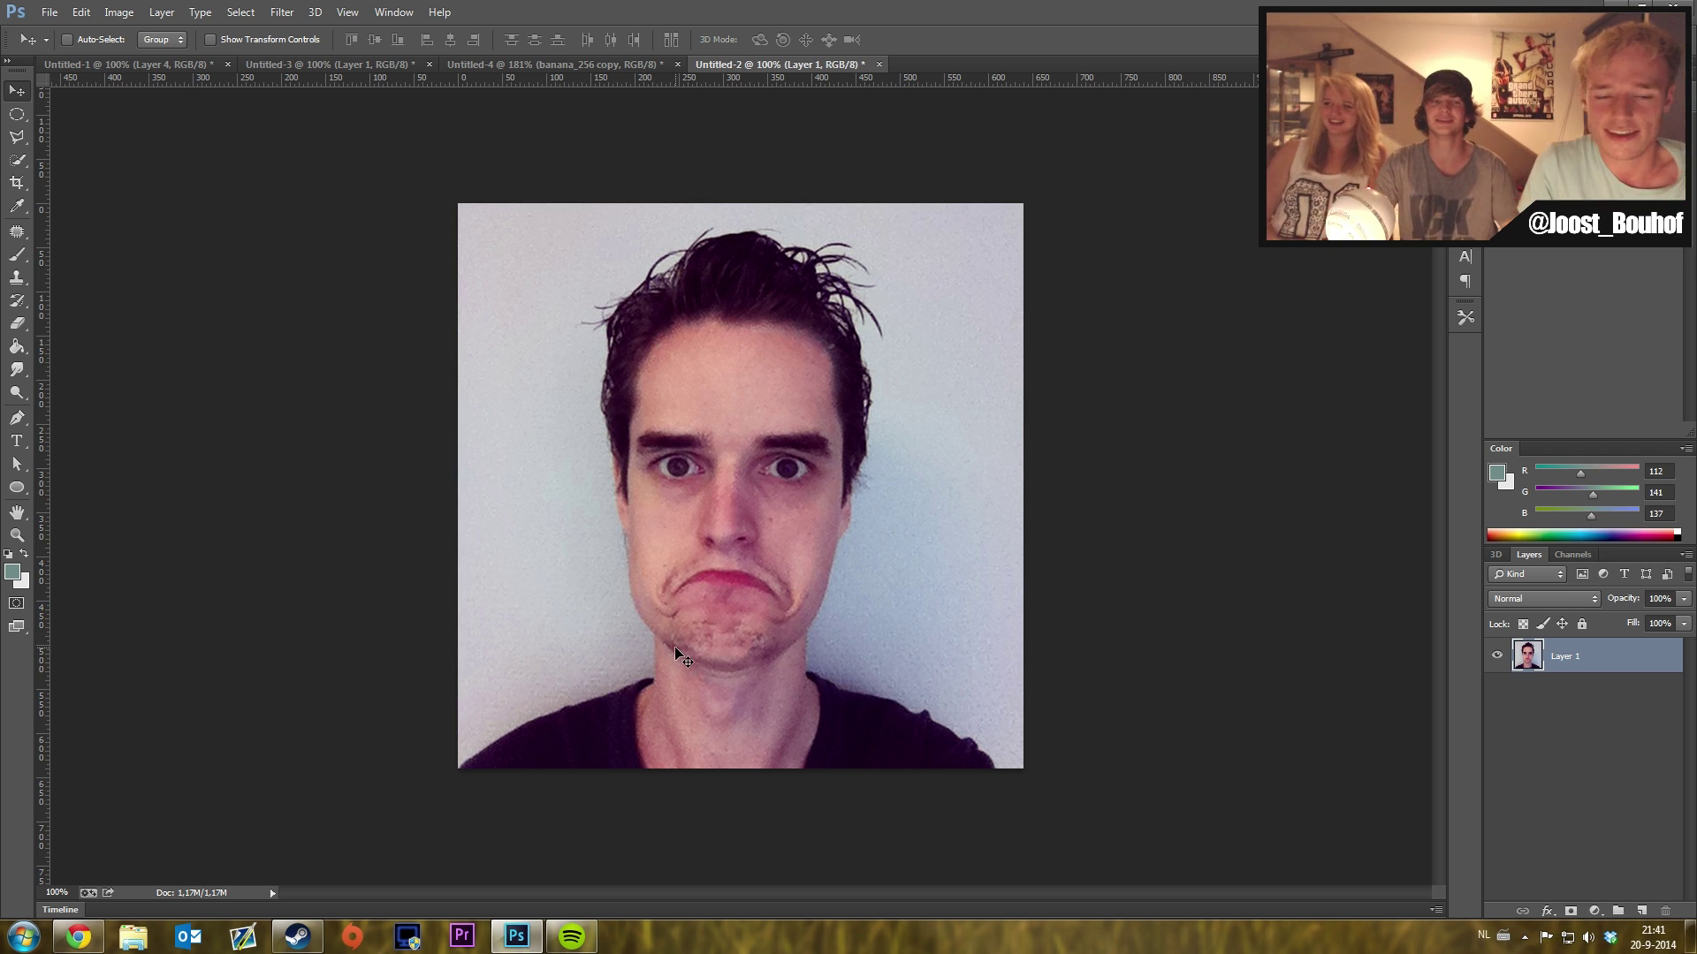
- Lasso the frowning mouth, flip it into a smile, and smudge the gaps around it
scroll(782, 568, up, 2)
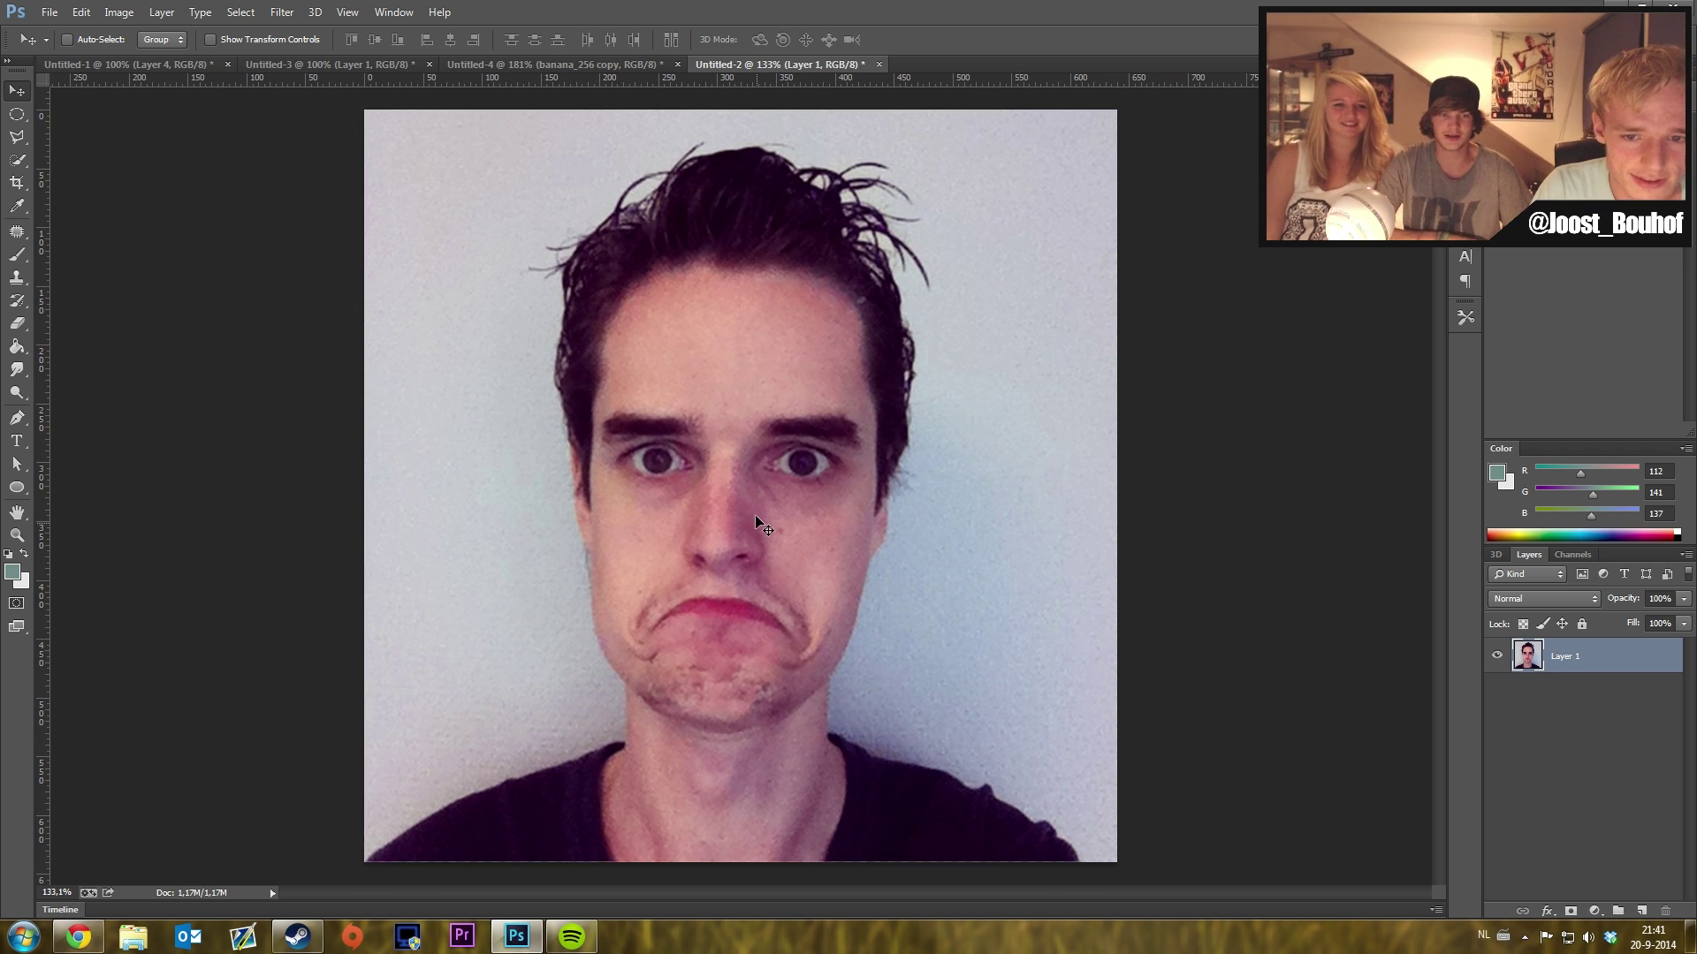
click(17, 137)
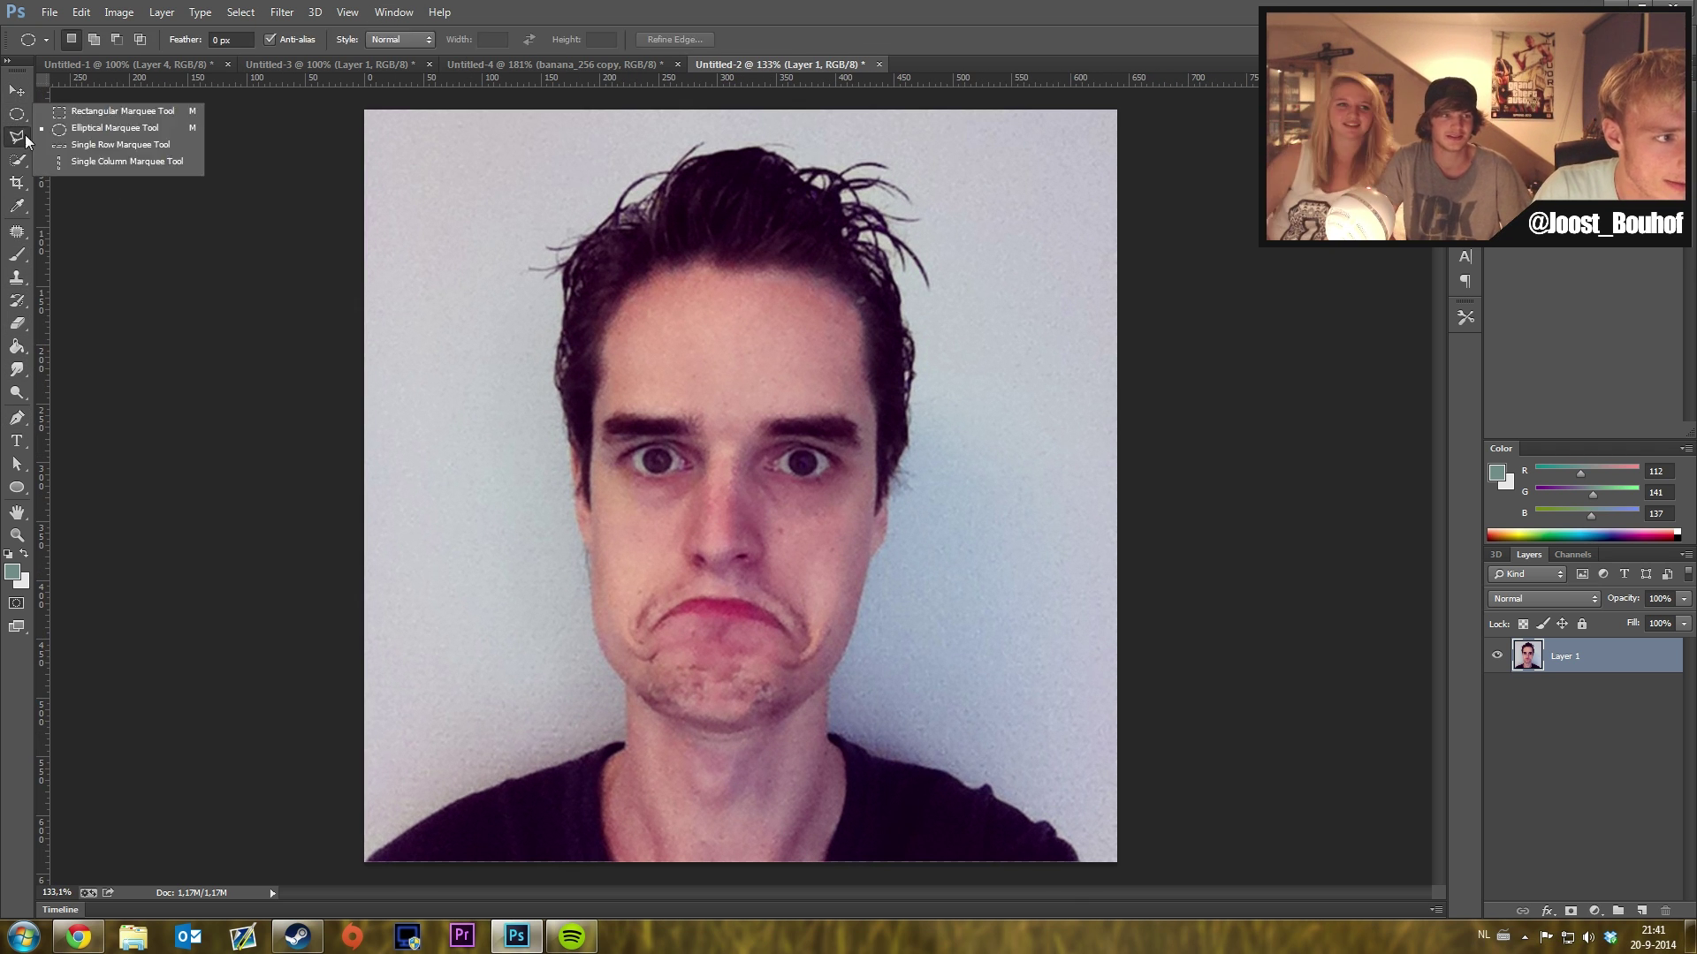
scroll(734, 566, up, 2)
drag(776, 658, 780, 669)
key(ctrl+t)
right_click(820, 670)
click(848, 637)
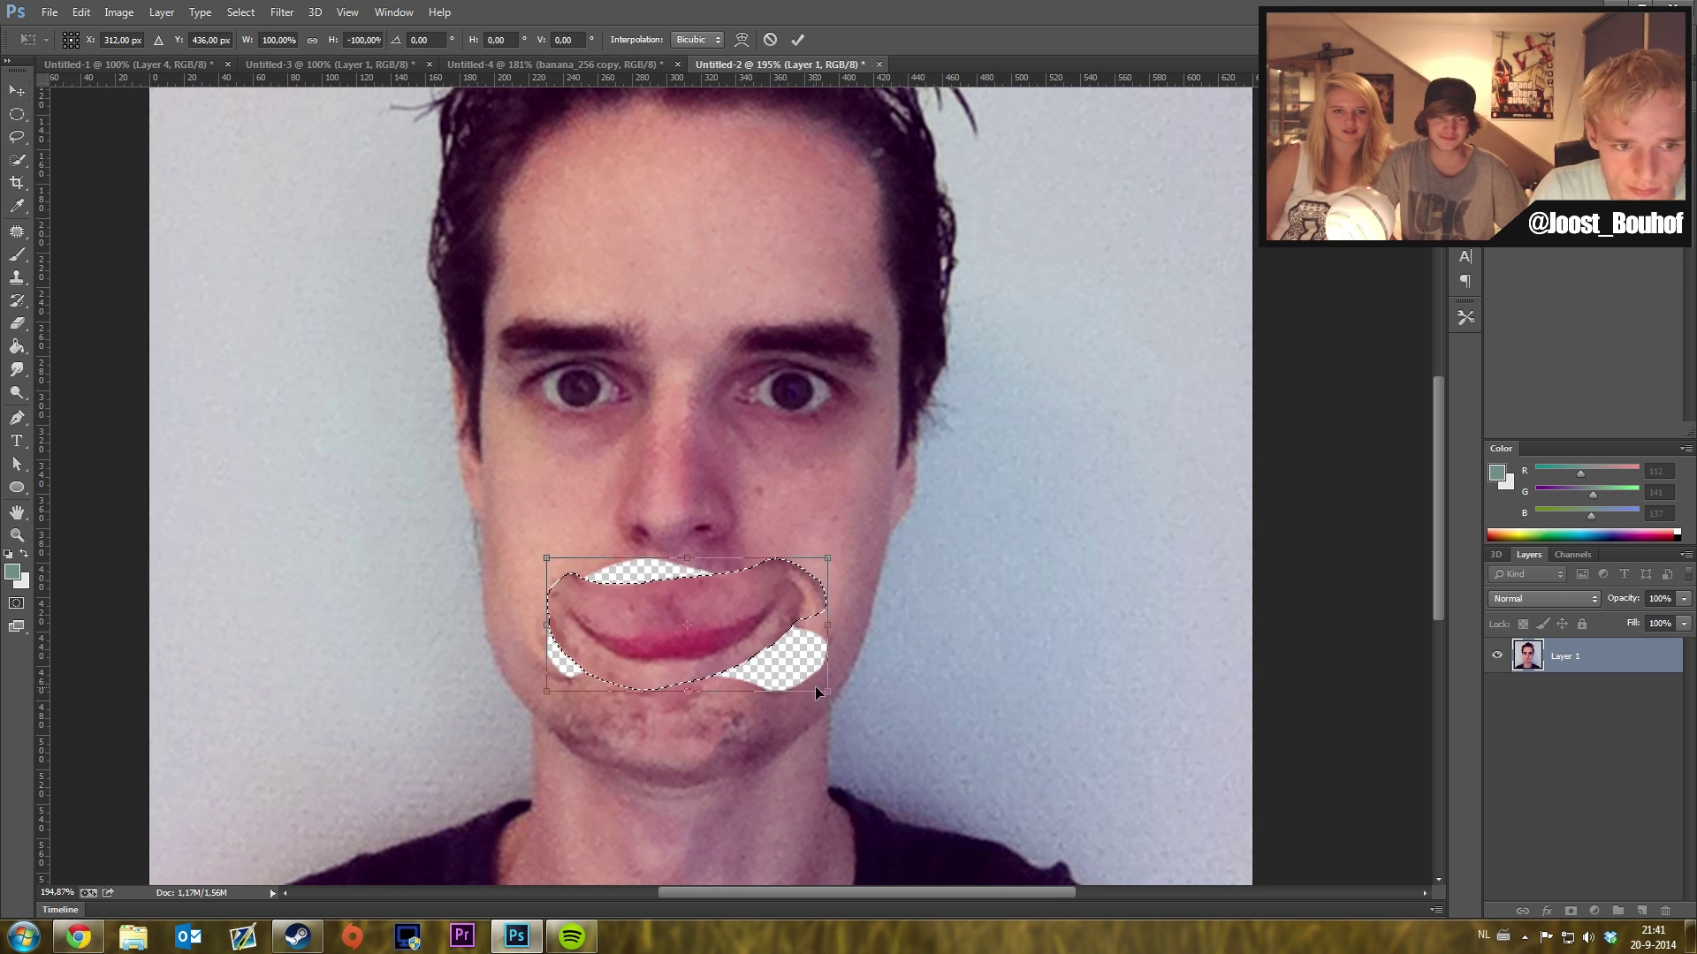
scroll(711, 569, up, 2)
drag(700, 558, 710, 569)
key(Return)
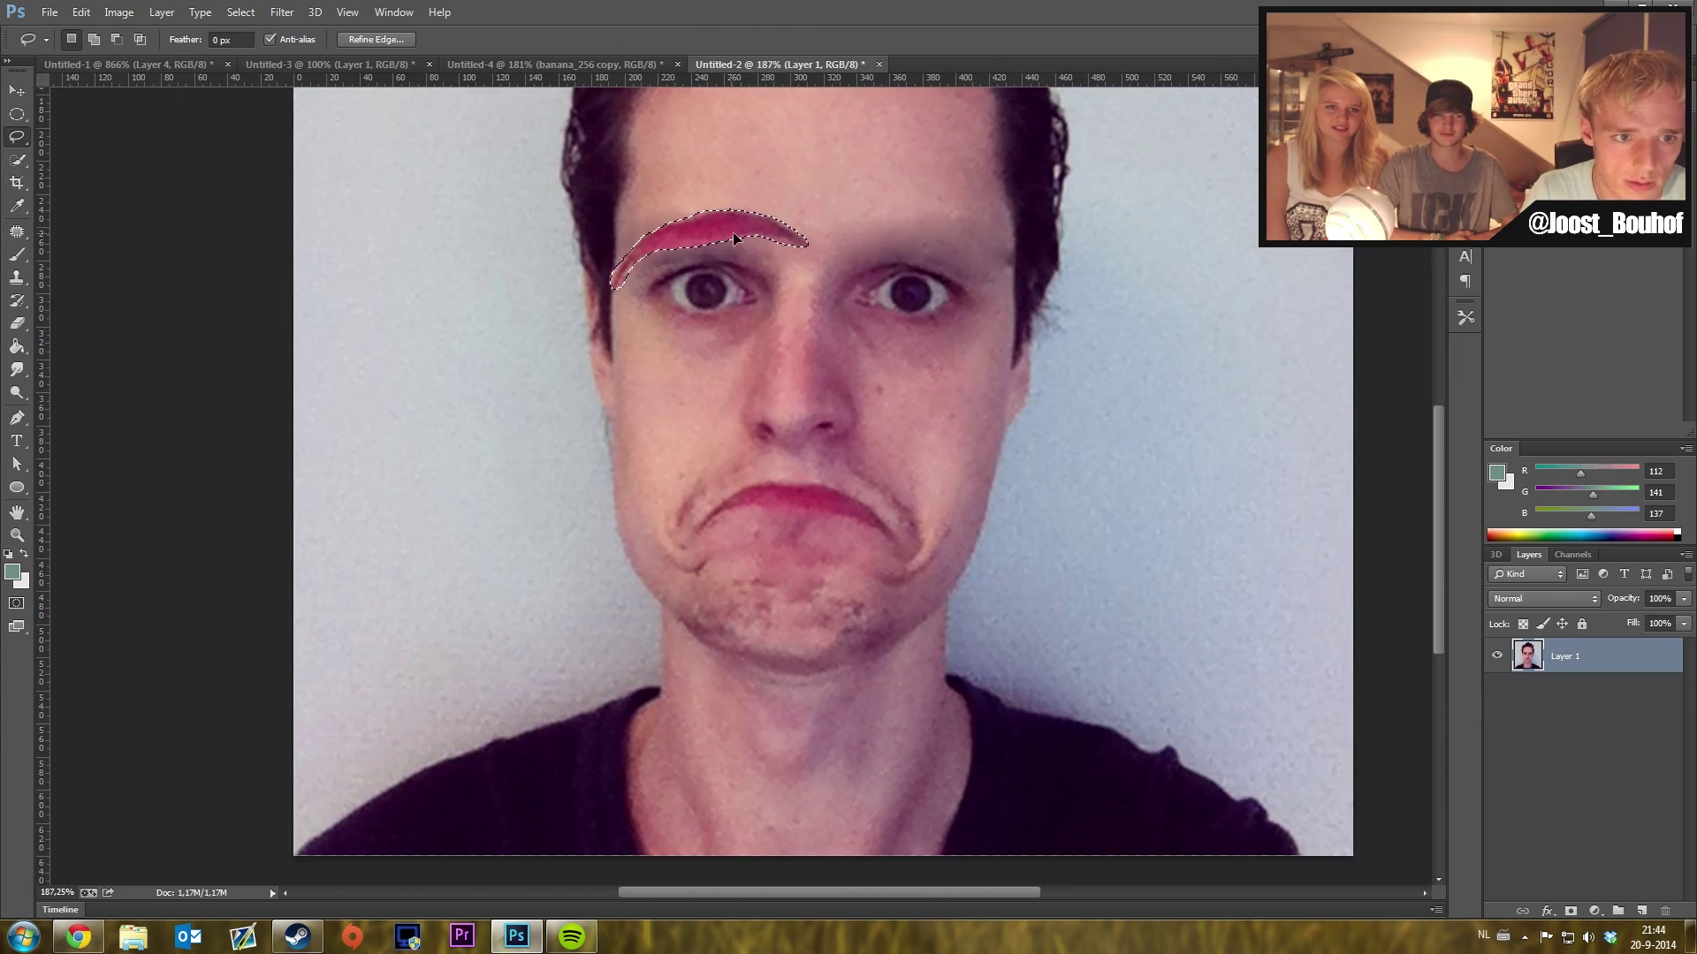
- Copy the pink eyebrow to the right brow, mirror it horizontally, and rotate it into place
drag(733, 237, 940, 233)
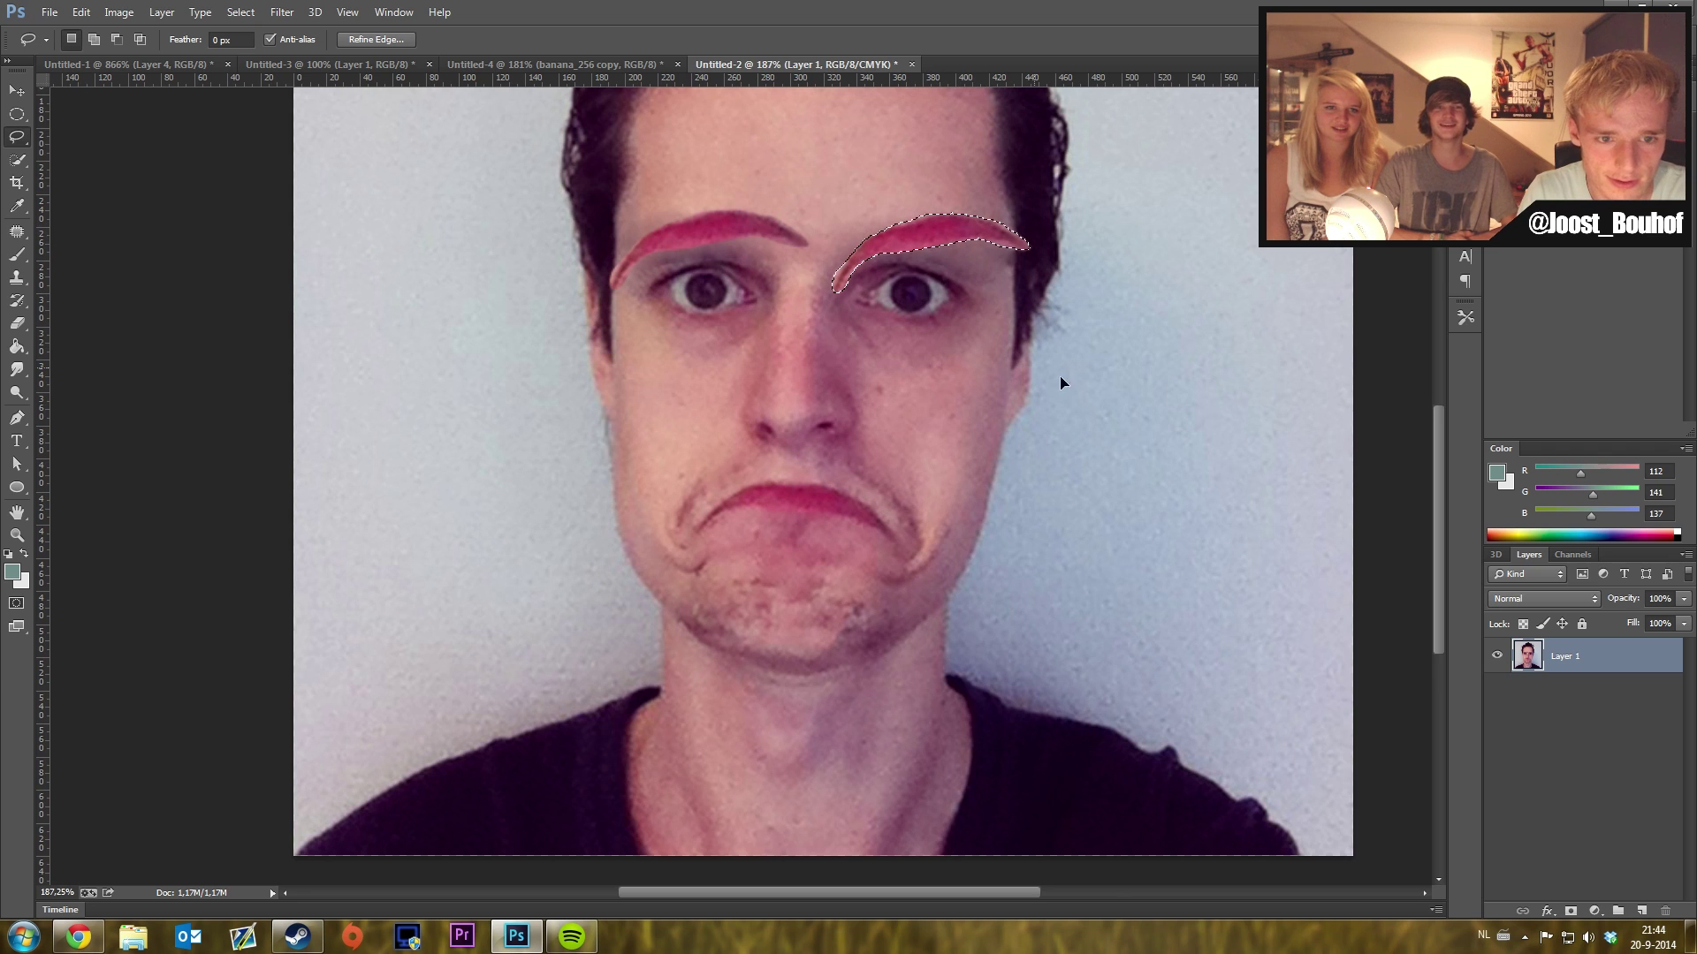
key(ctrl+t)
mouse_move(1115, 305)
mouse_down()
mouse_move(1077, 381)
mouse_move(1138, 349)
mouse_up()
right_click(978, 265)
click(1093, 539)
drag(1093, 496, 965, 333)
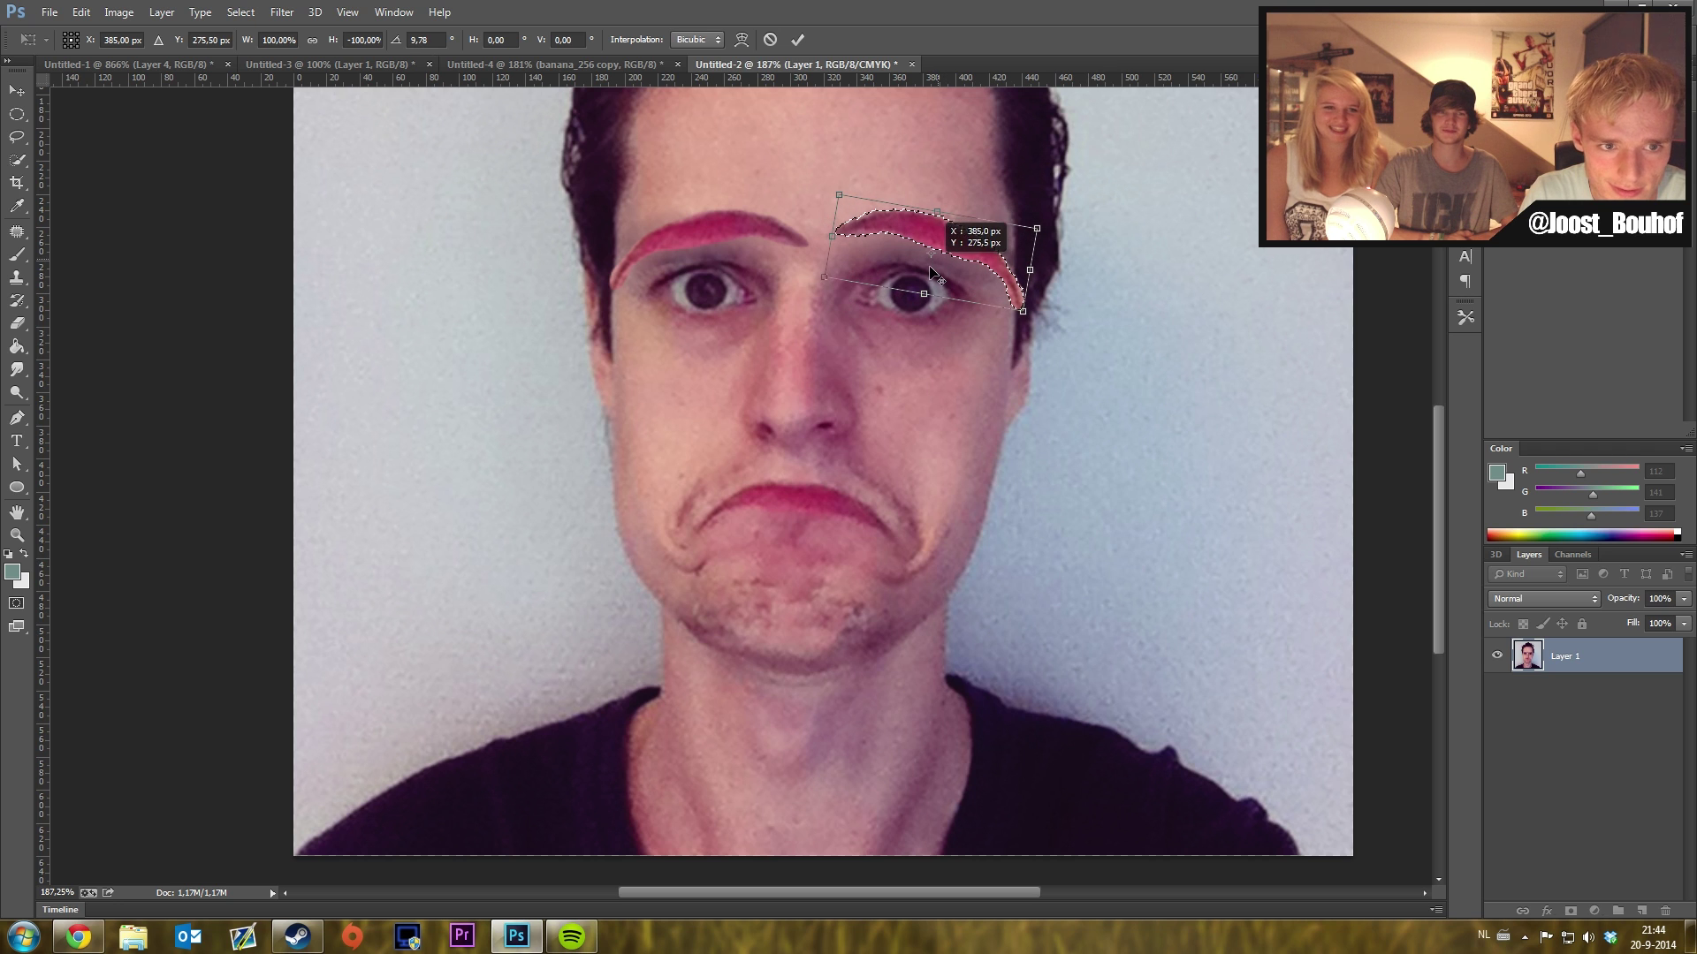
drag(934, 265, 935, 268)
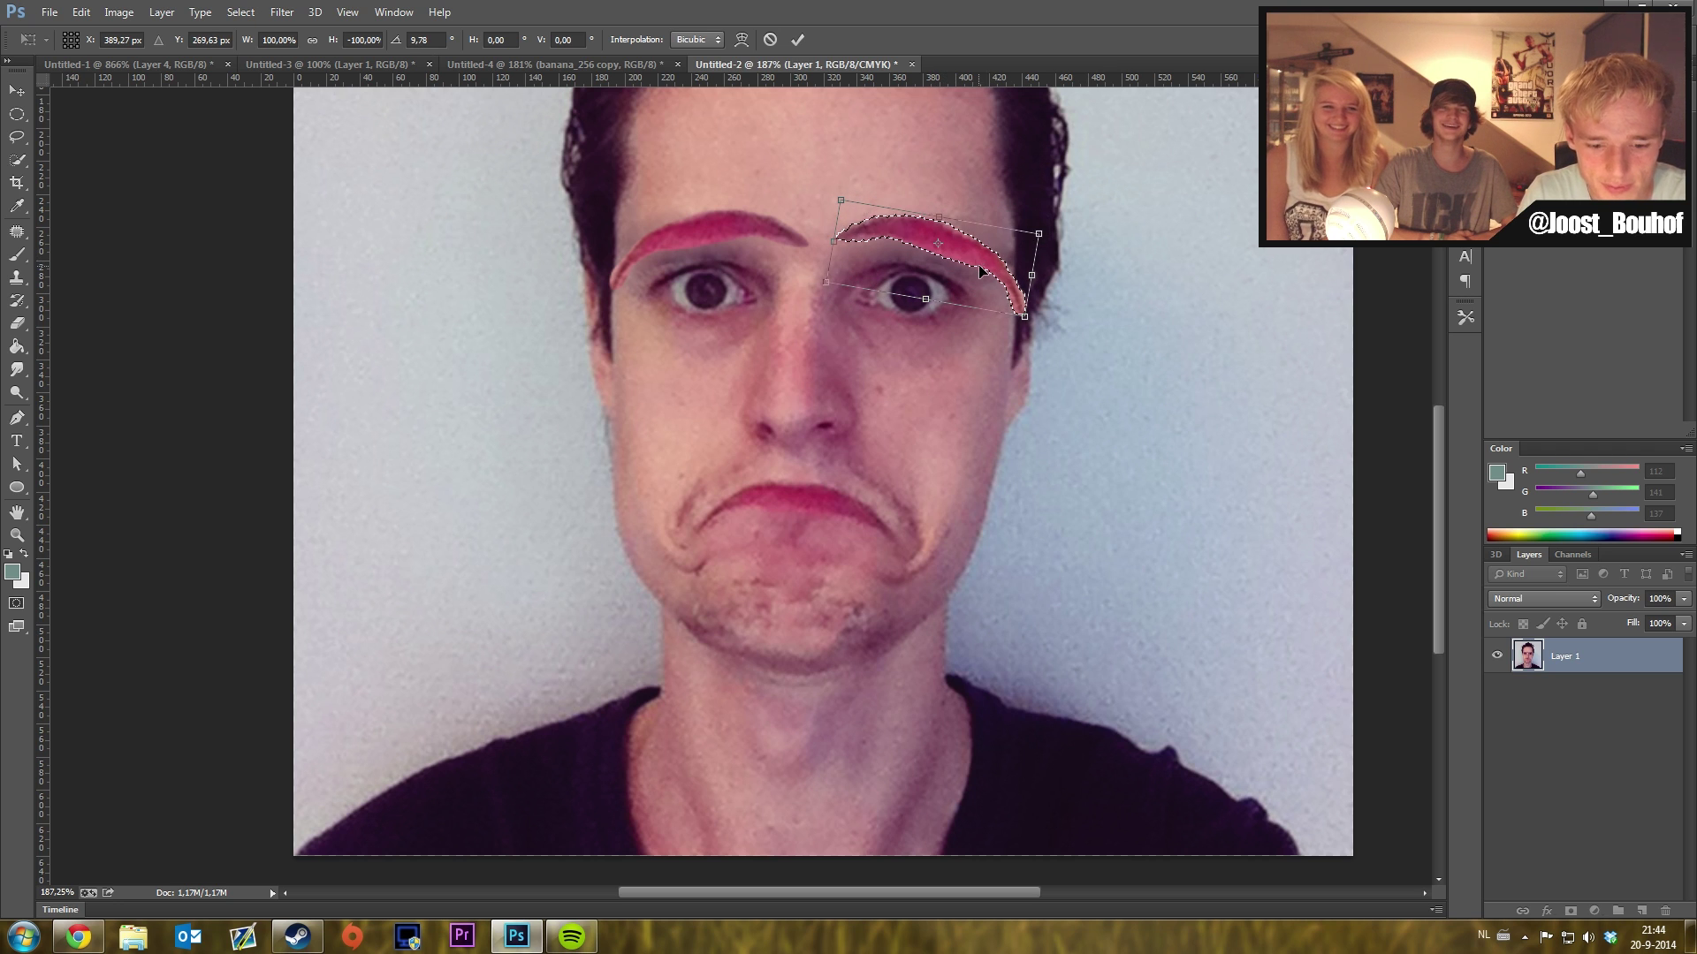
key(Return)
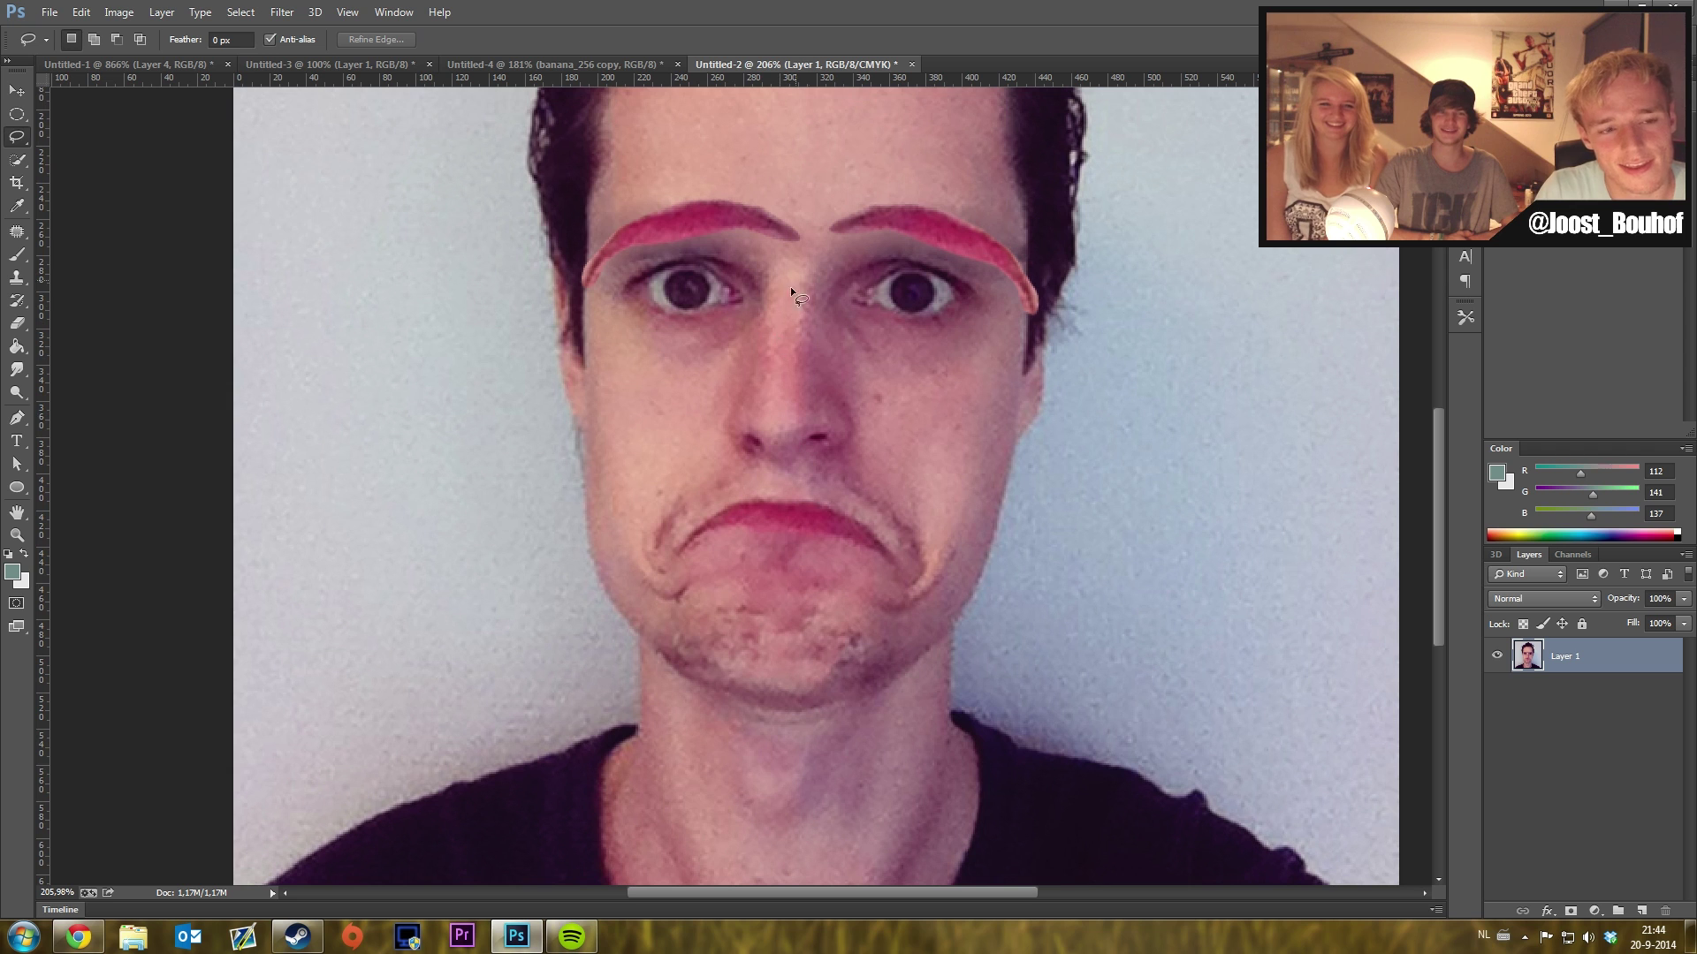
click(19, 96)
scroll(854, 356, down, 1)
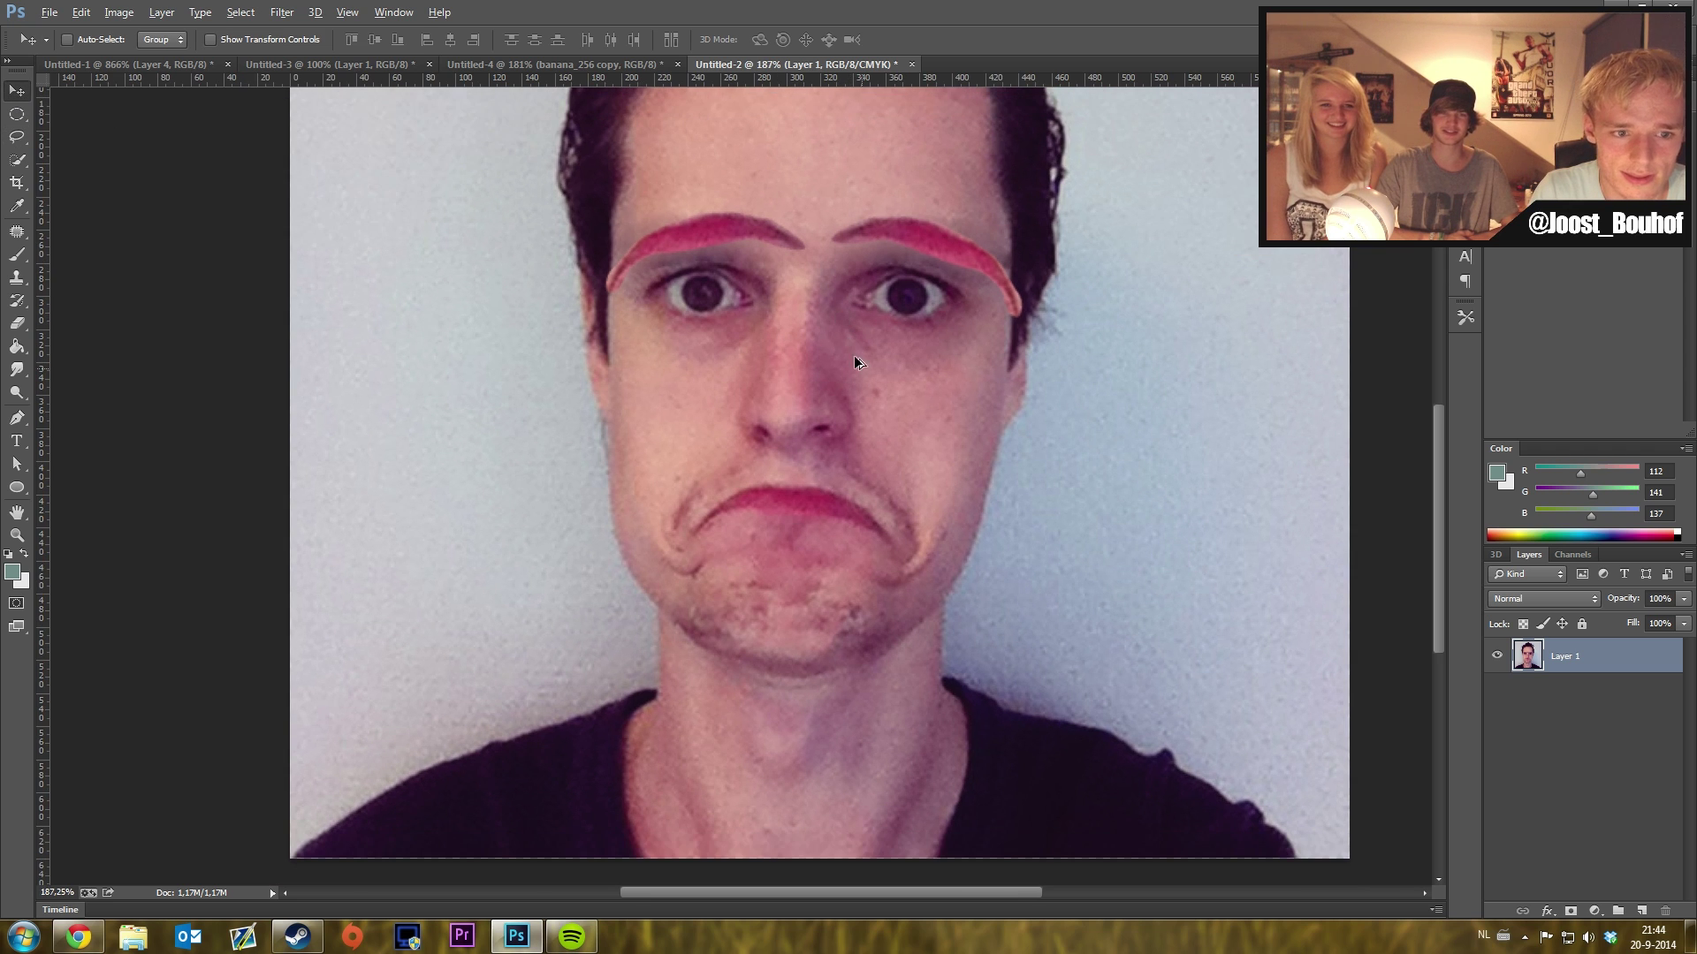
click(286, 18)
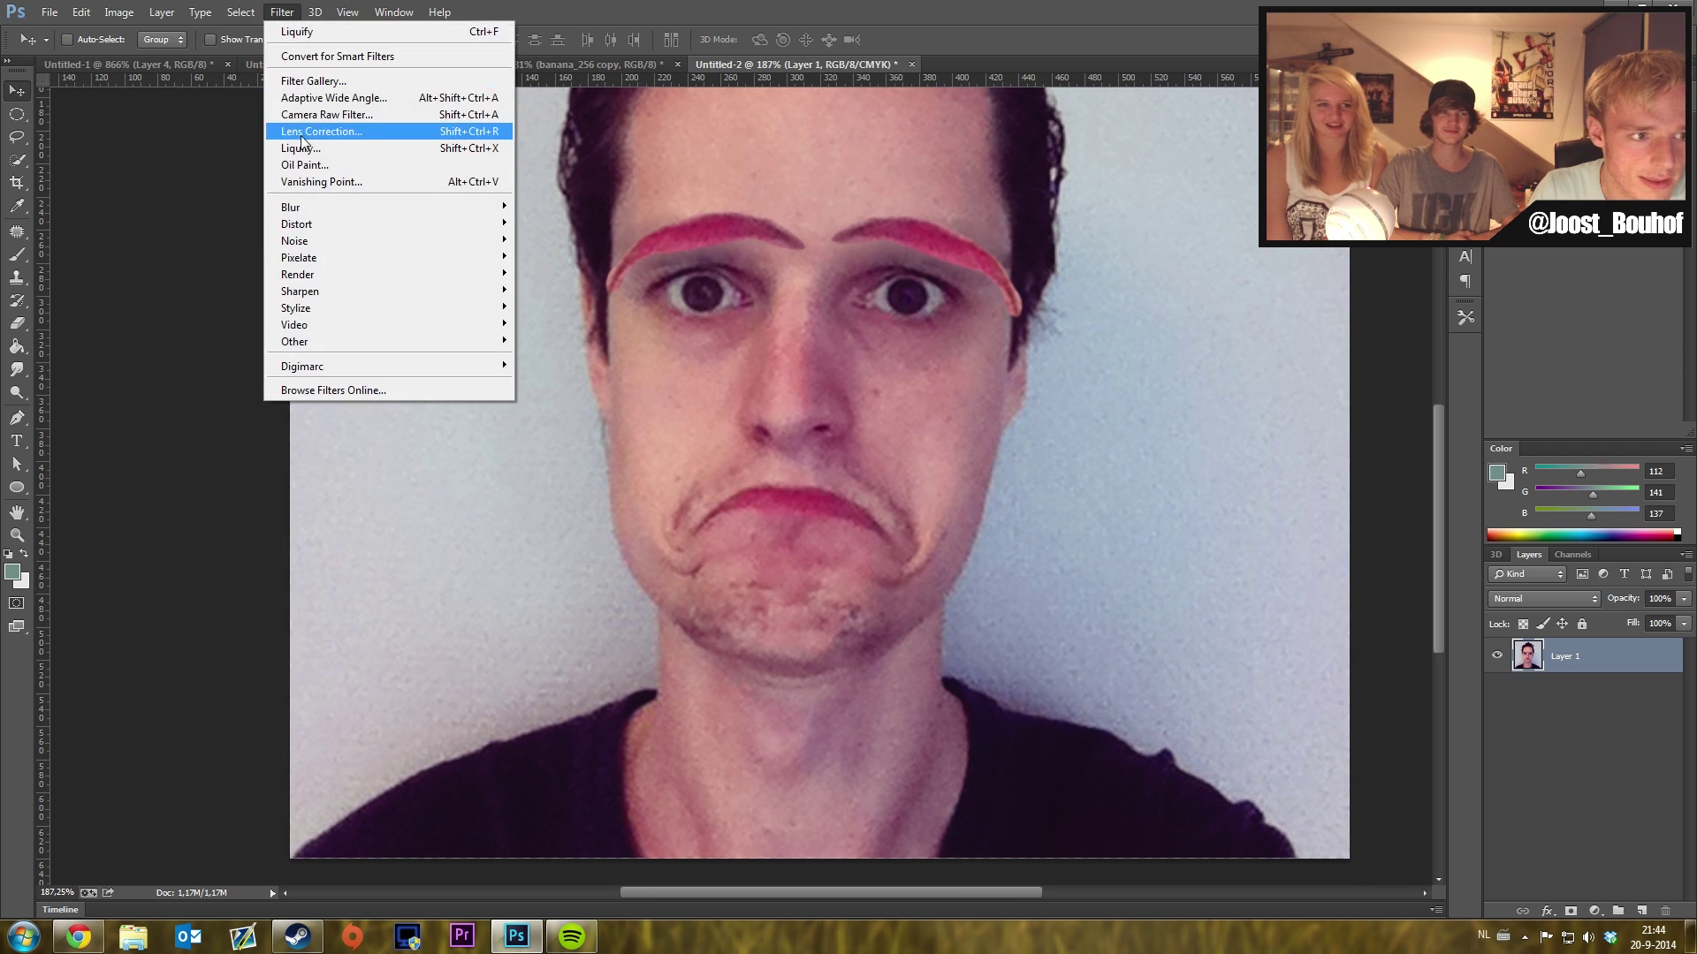
- With Liquify, push both mouth corners up and bloat the lips into a wide grin
click(327, 36)
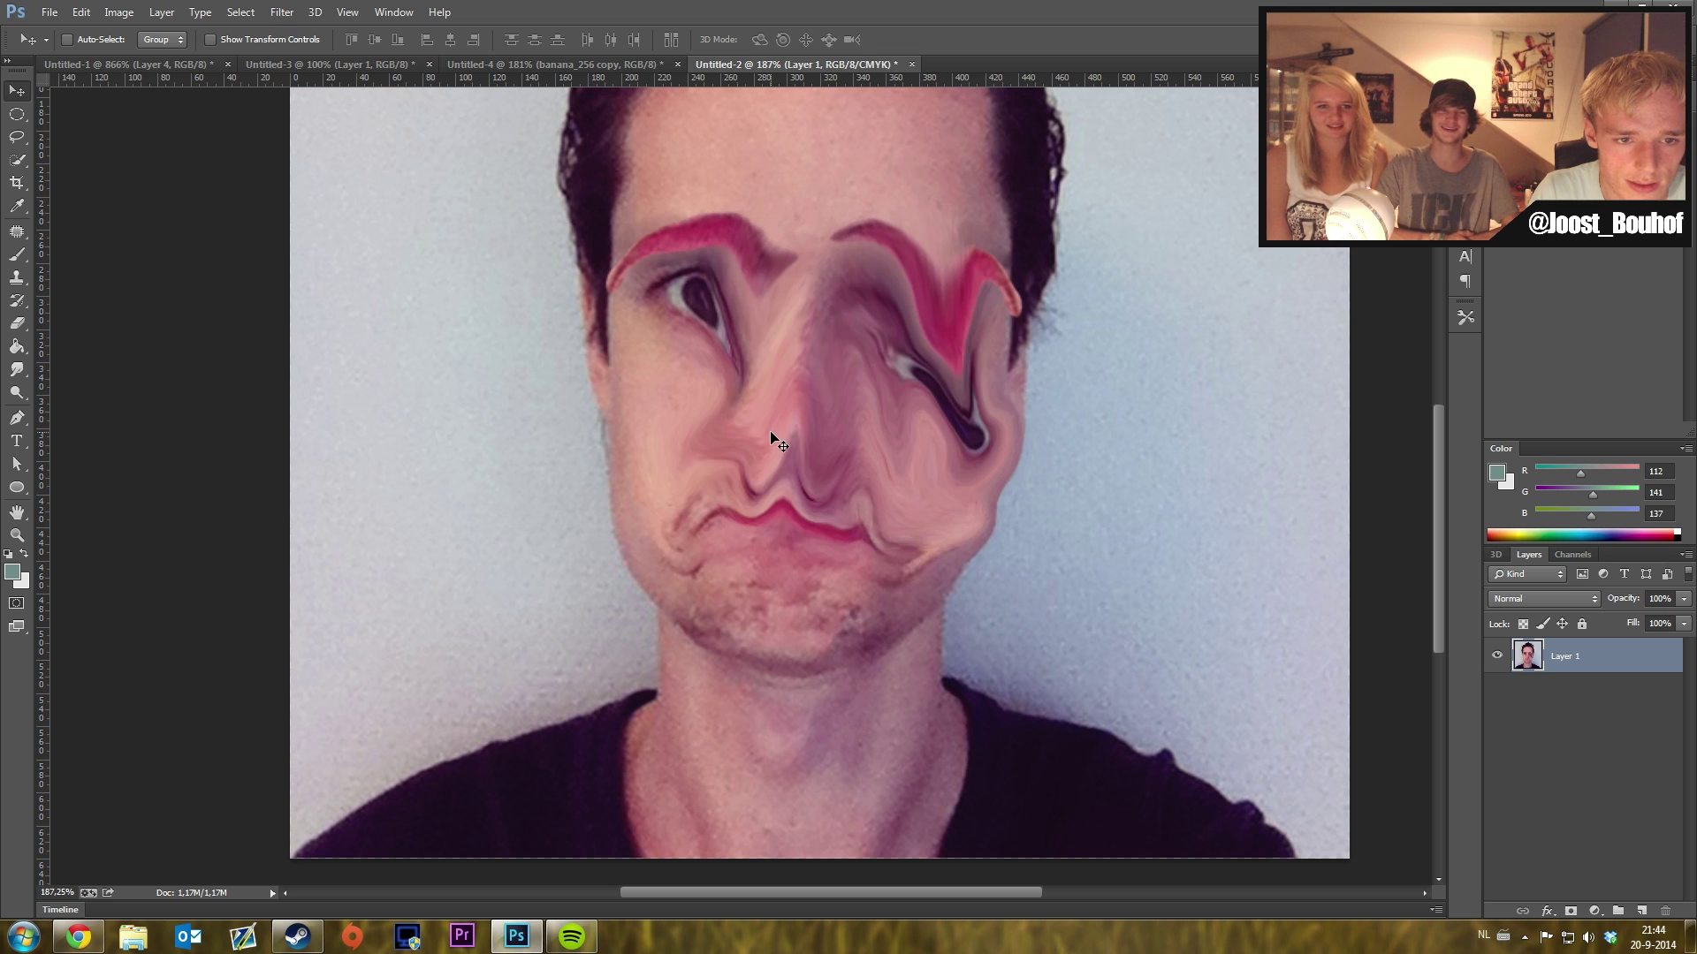
key(ctrl+z)
click(282, 11)
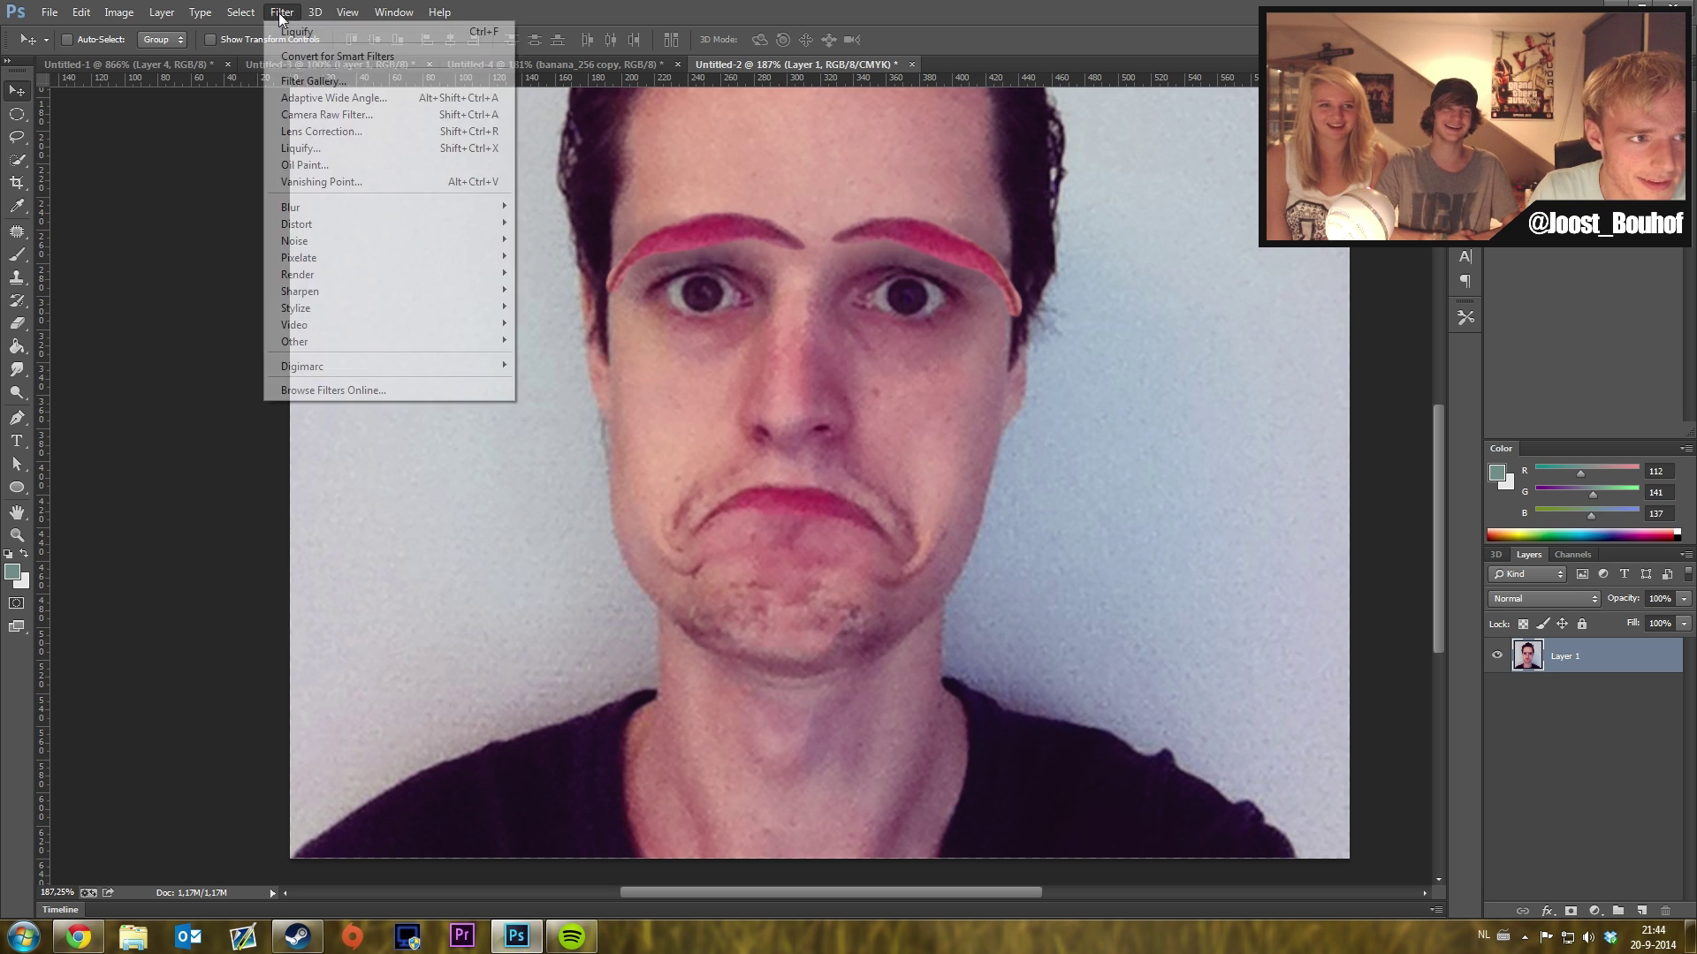
click(365, 148)
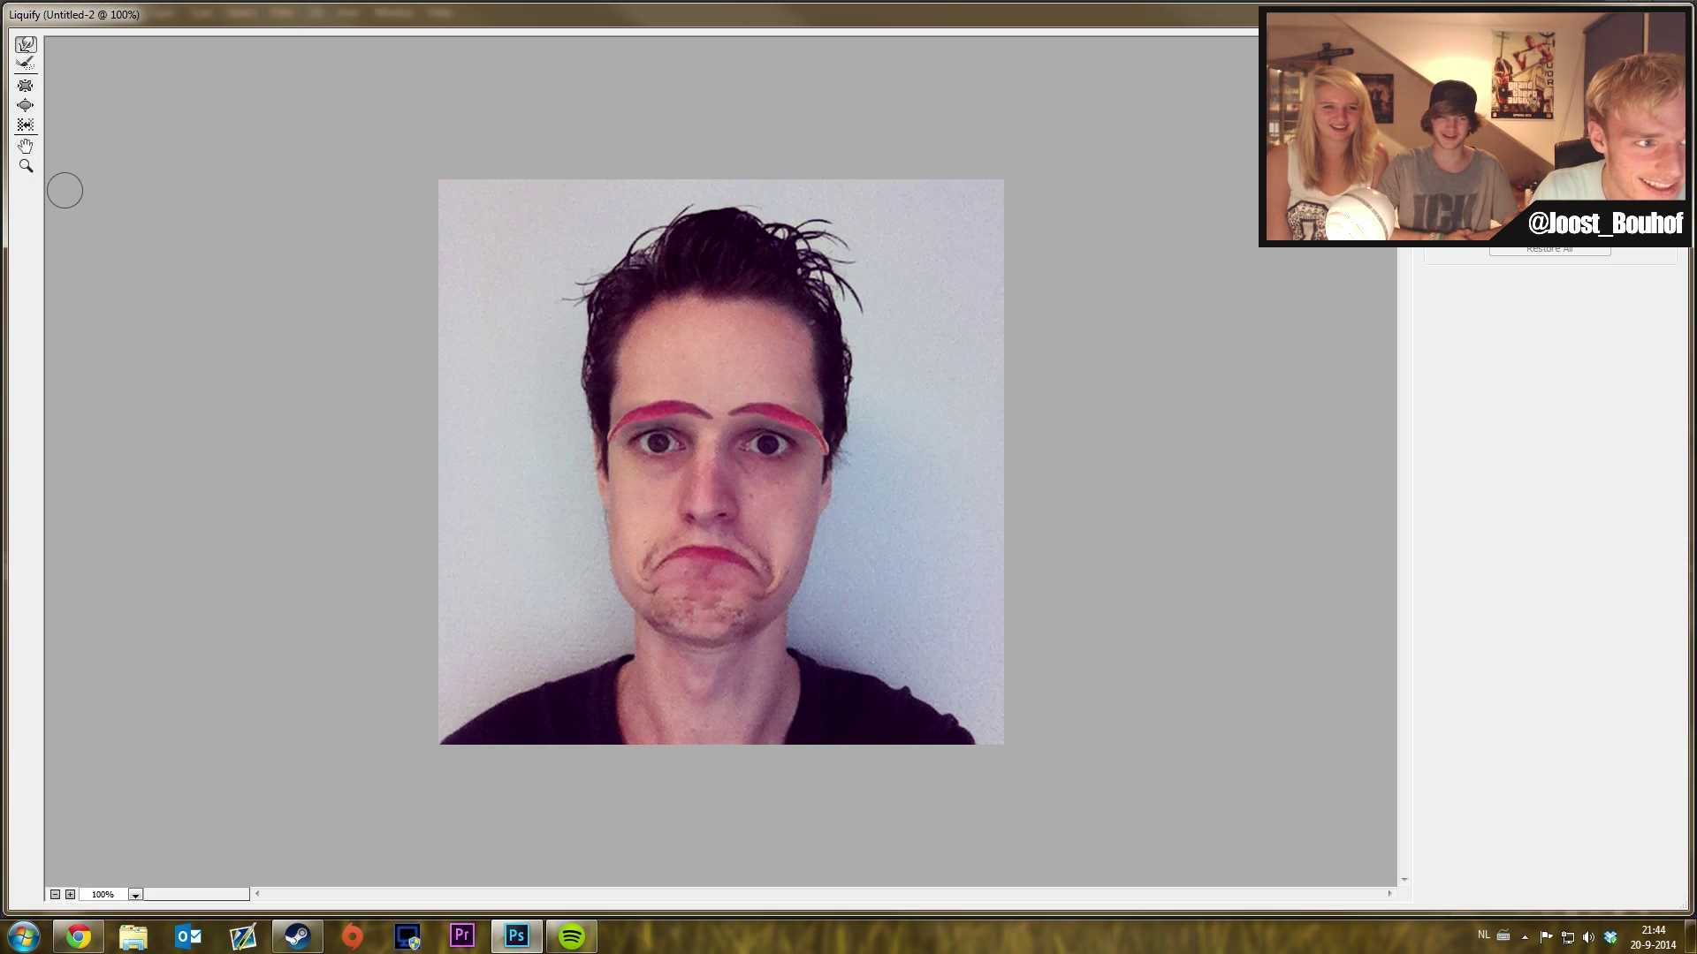
click(746, 568)
click(745, 567)
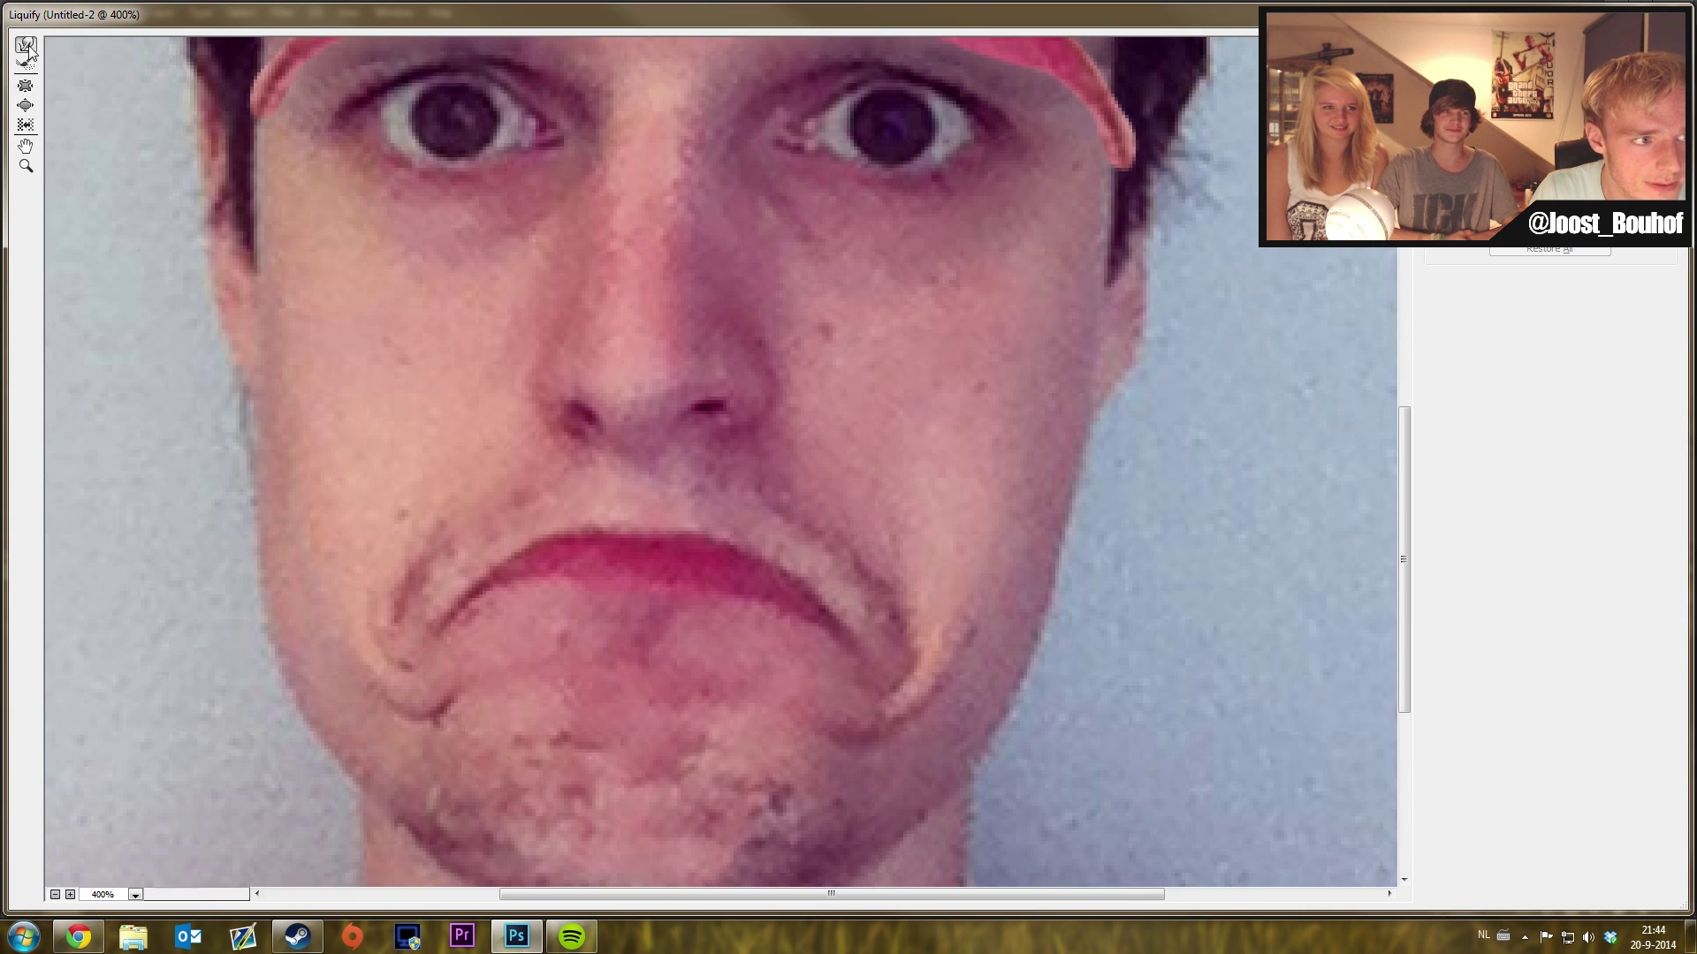
mouse_move(797, 598)
mouse_down()
mouse_move(898, 606)
mouse_move(966, 488)
mouse_up()
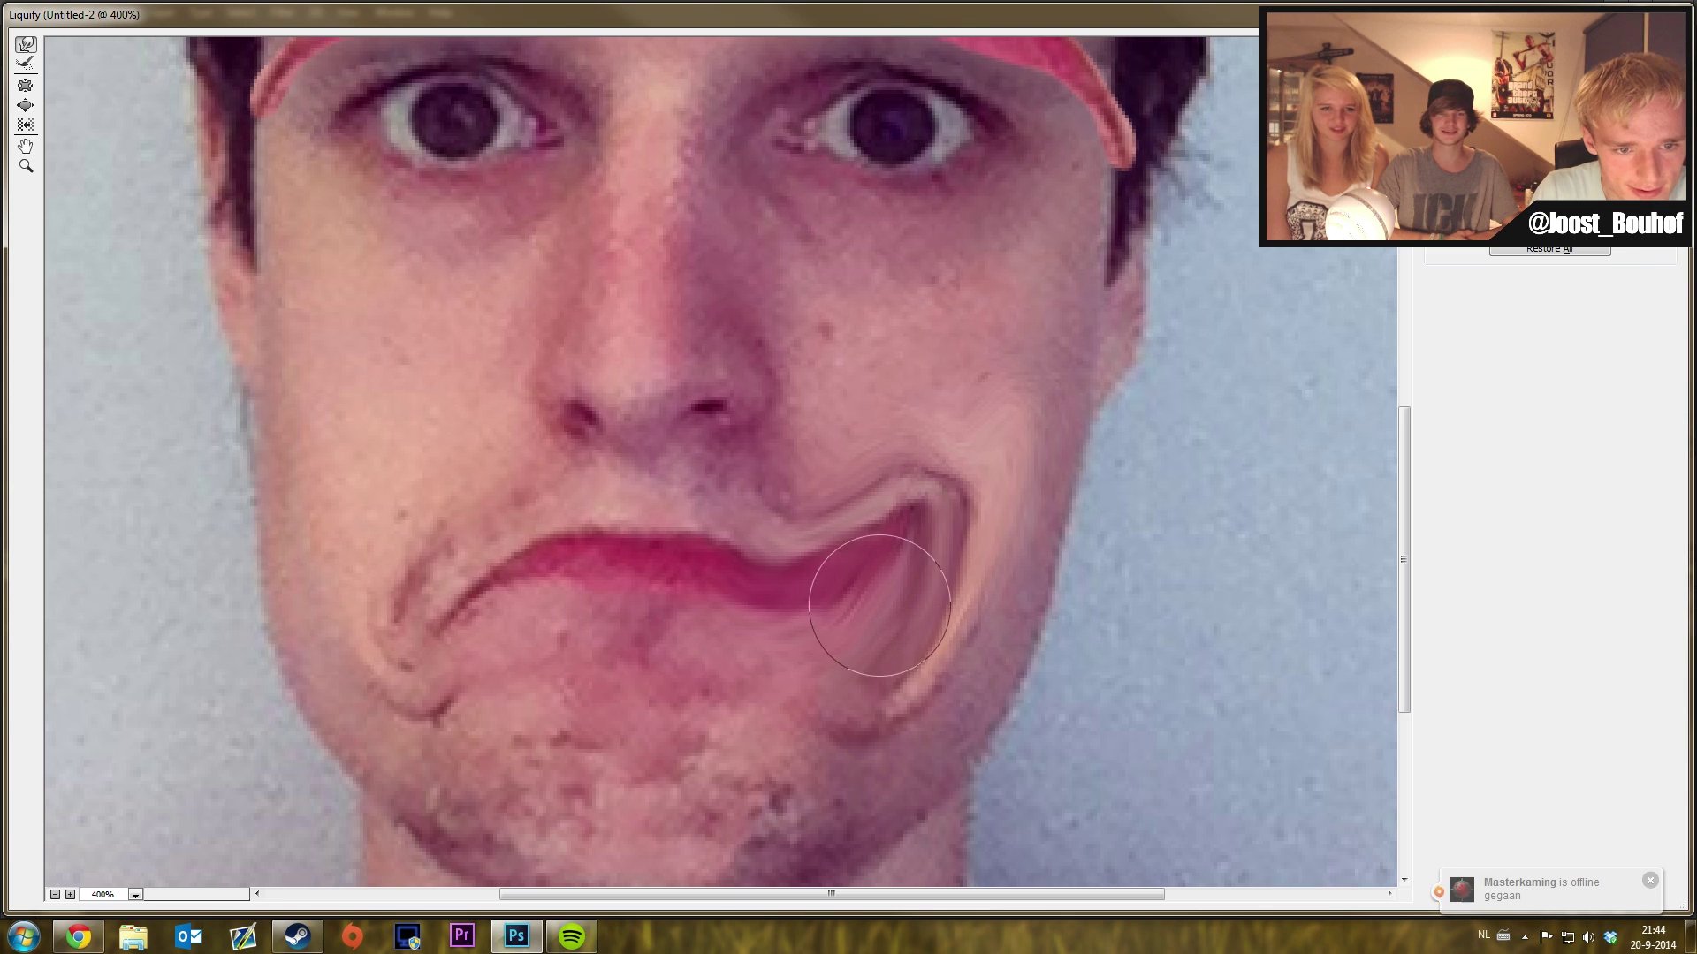
drag(415, 601, 451, 502)
scroll(452, 503, down, 3)
key(b)
mouse_move(477, 568)
mouse_down()
mouse_move(549, 485)
mouse_move(776, 454)
mouse_move(523, 432)
mouse_move(662, 436)
mouse_move(721, 486)
mouse_move(554, 457)
mouse_up()
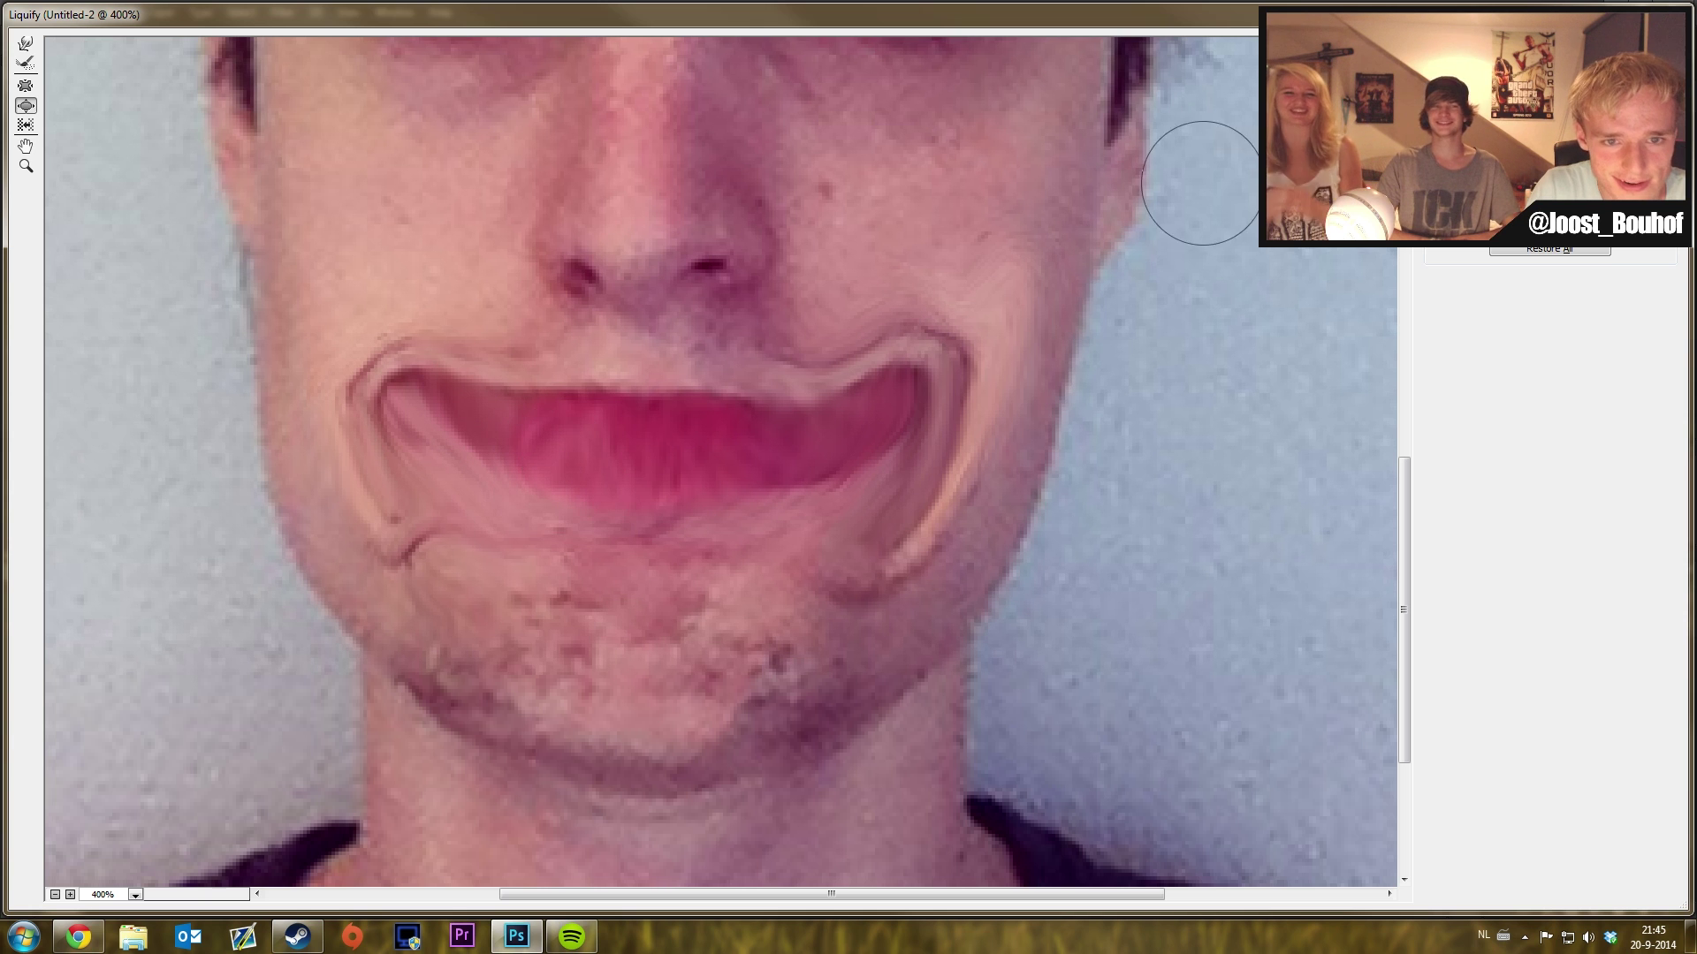
key(Return)
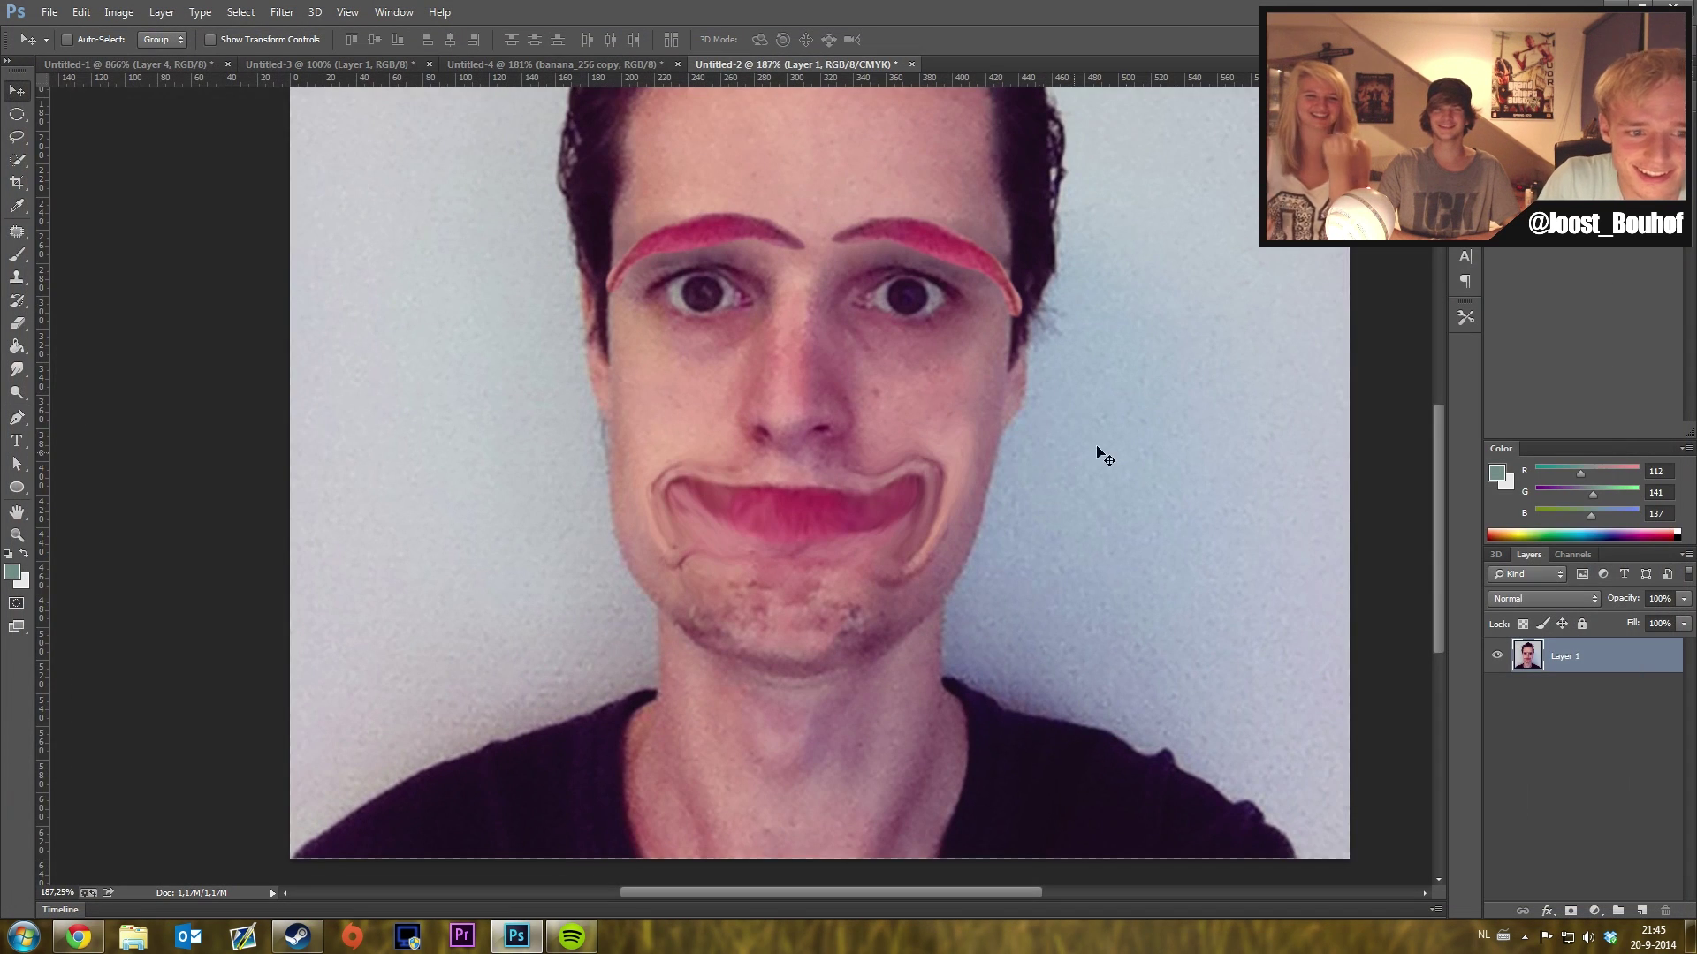
- Open a file browser window showing the SAMSUNG (H:) drive
scroll(1061, 442, up, 1)
scroll(1016, 464, up, 2)
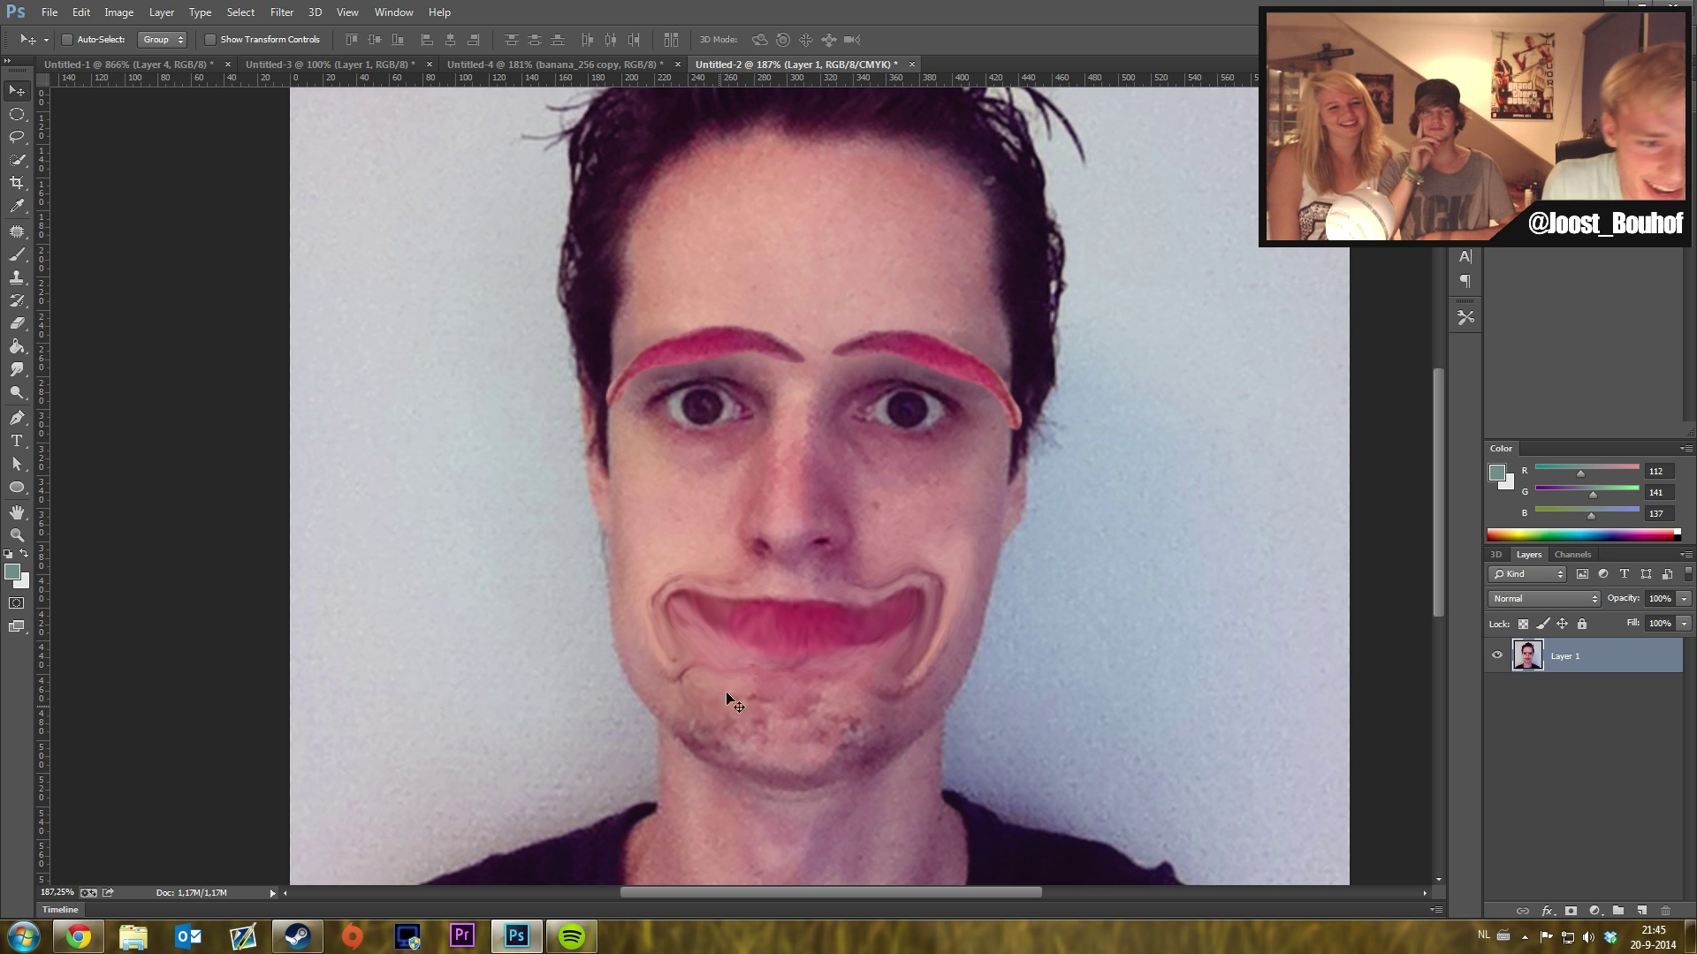
key(alt+Tab)
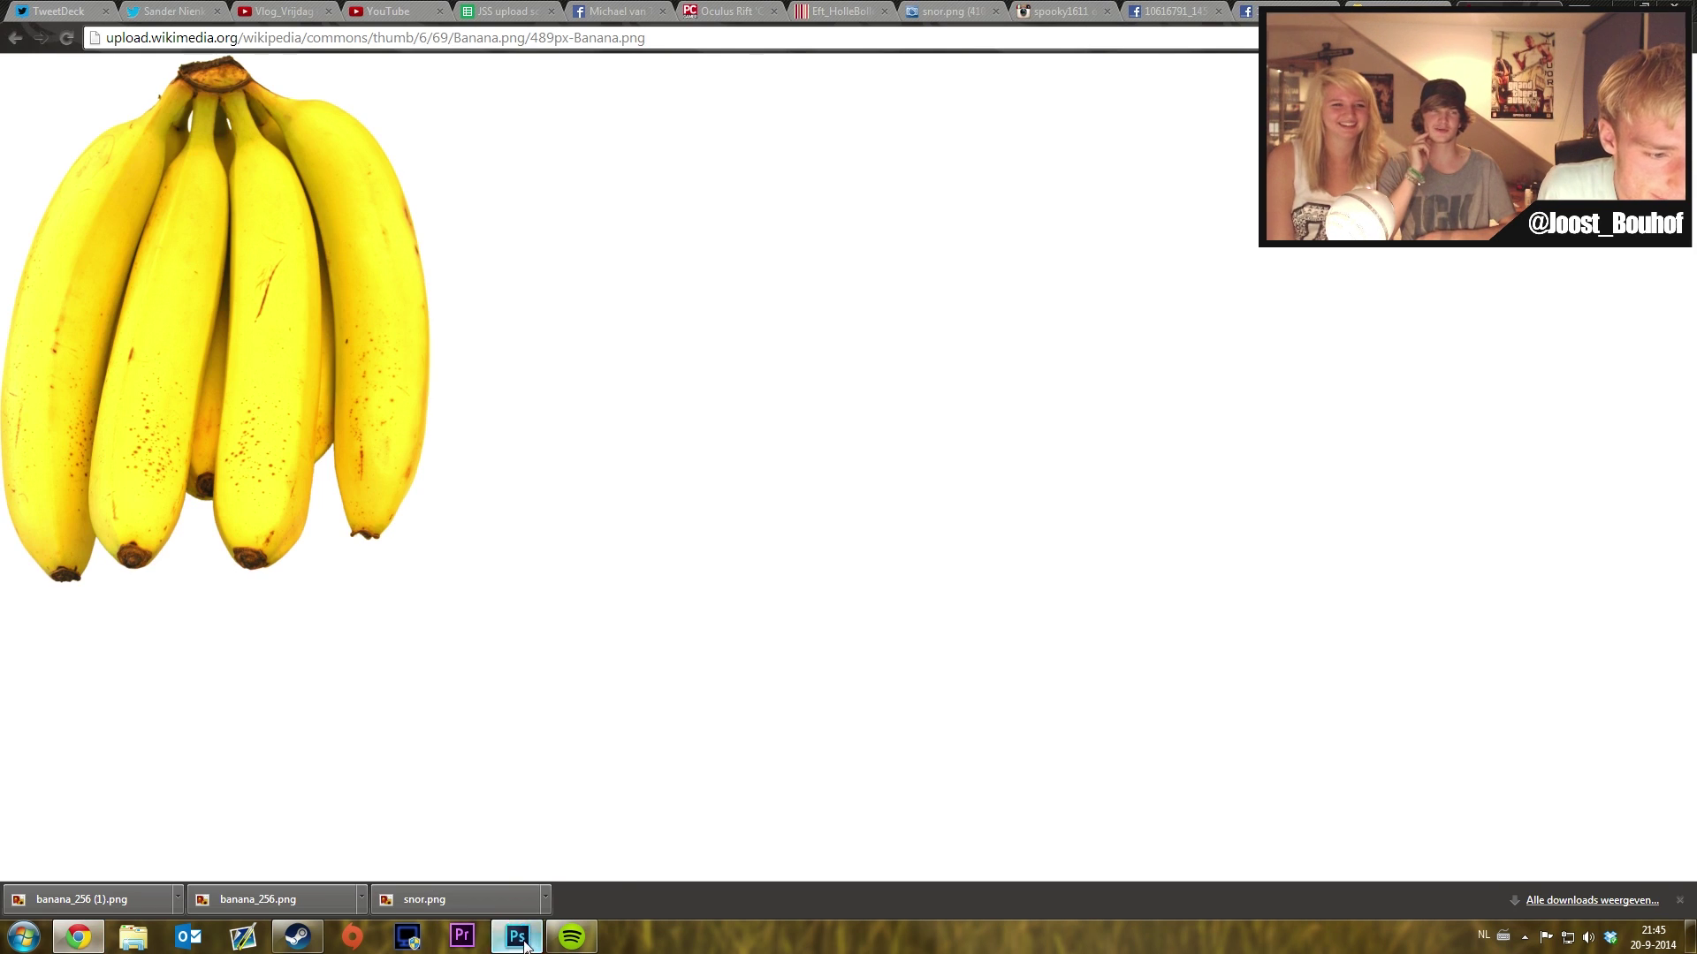
click(516, 936)
click(133, 936)
click(831, 572)
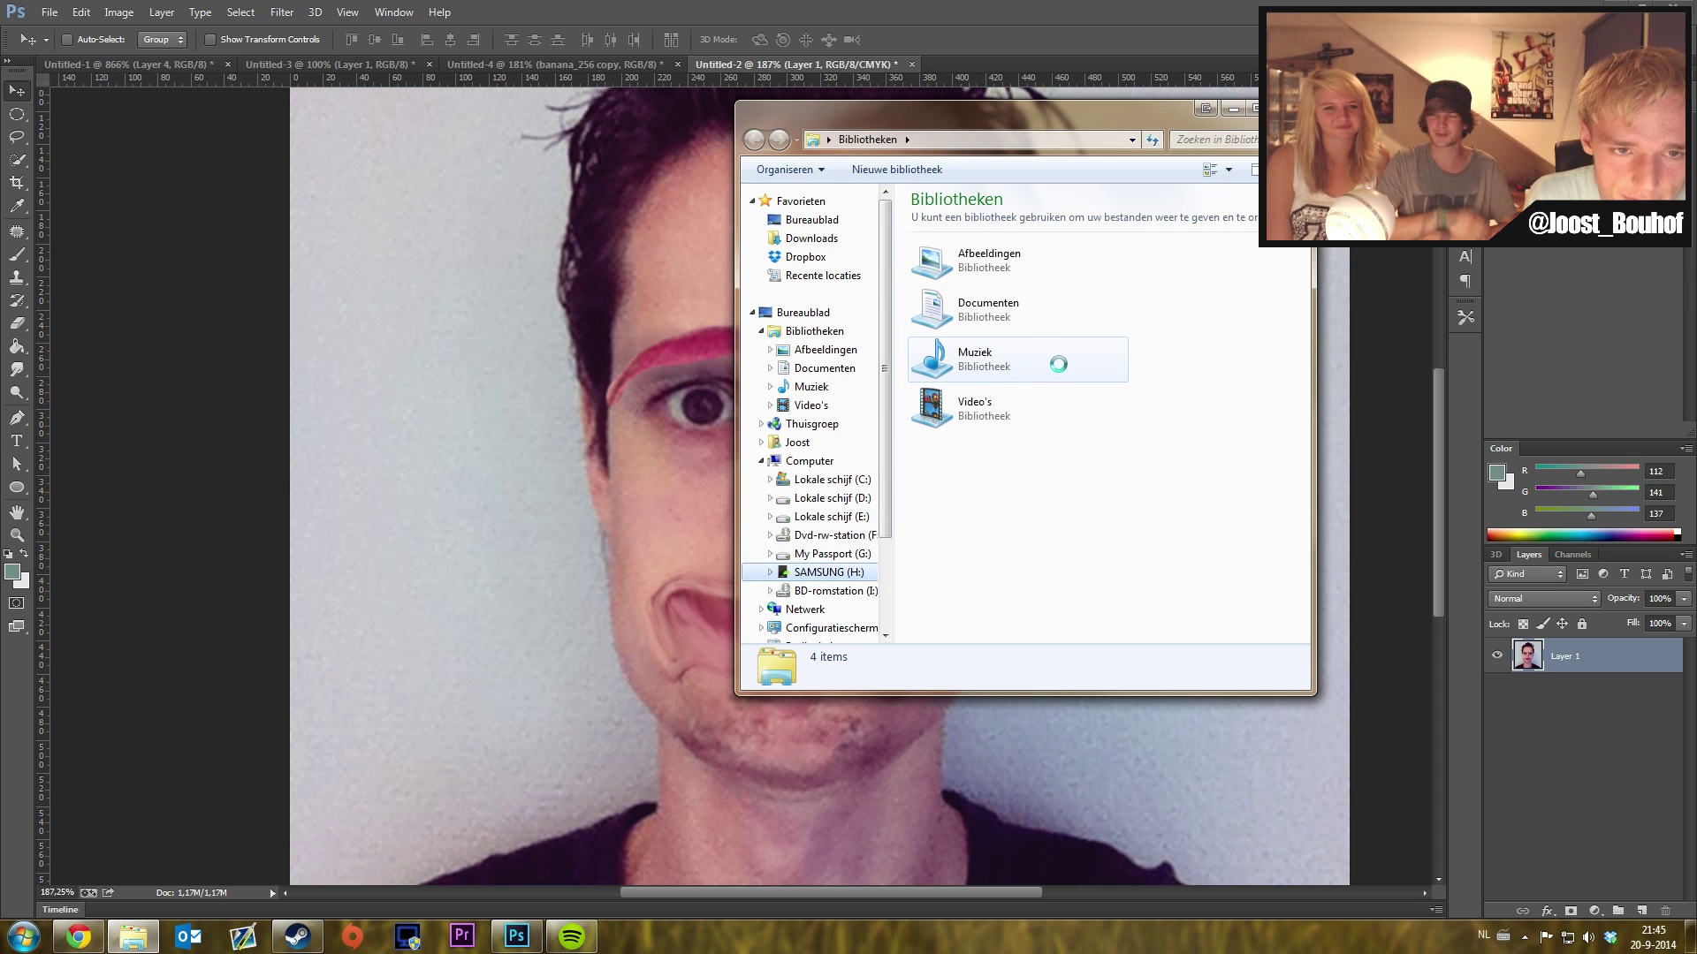
- Place the dripping blood image over the mouth, warp it to the curve, and blend with Linear Burn
double_click(1025, 459)
scroll(1105, 397, down, 3)
drag(1106, 380, 1270, 638)
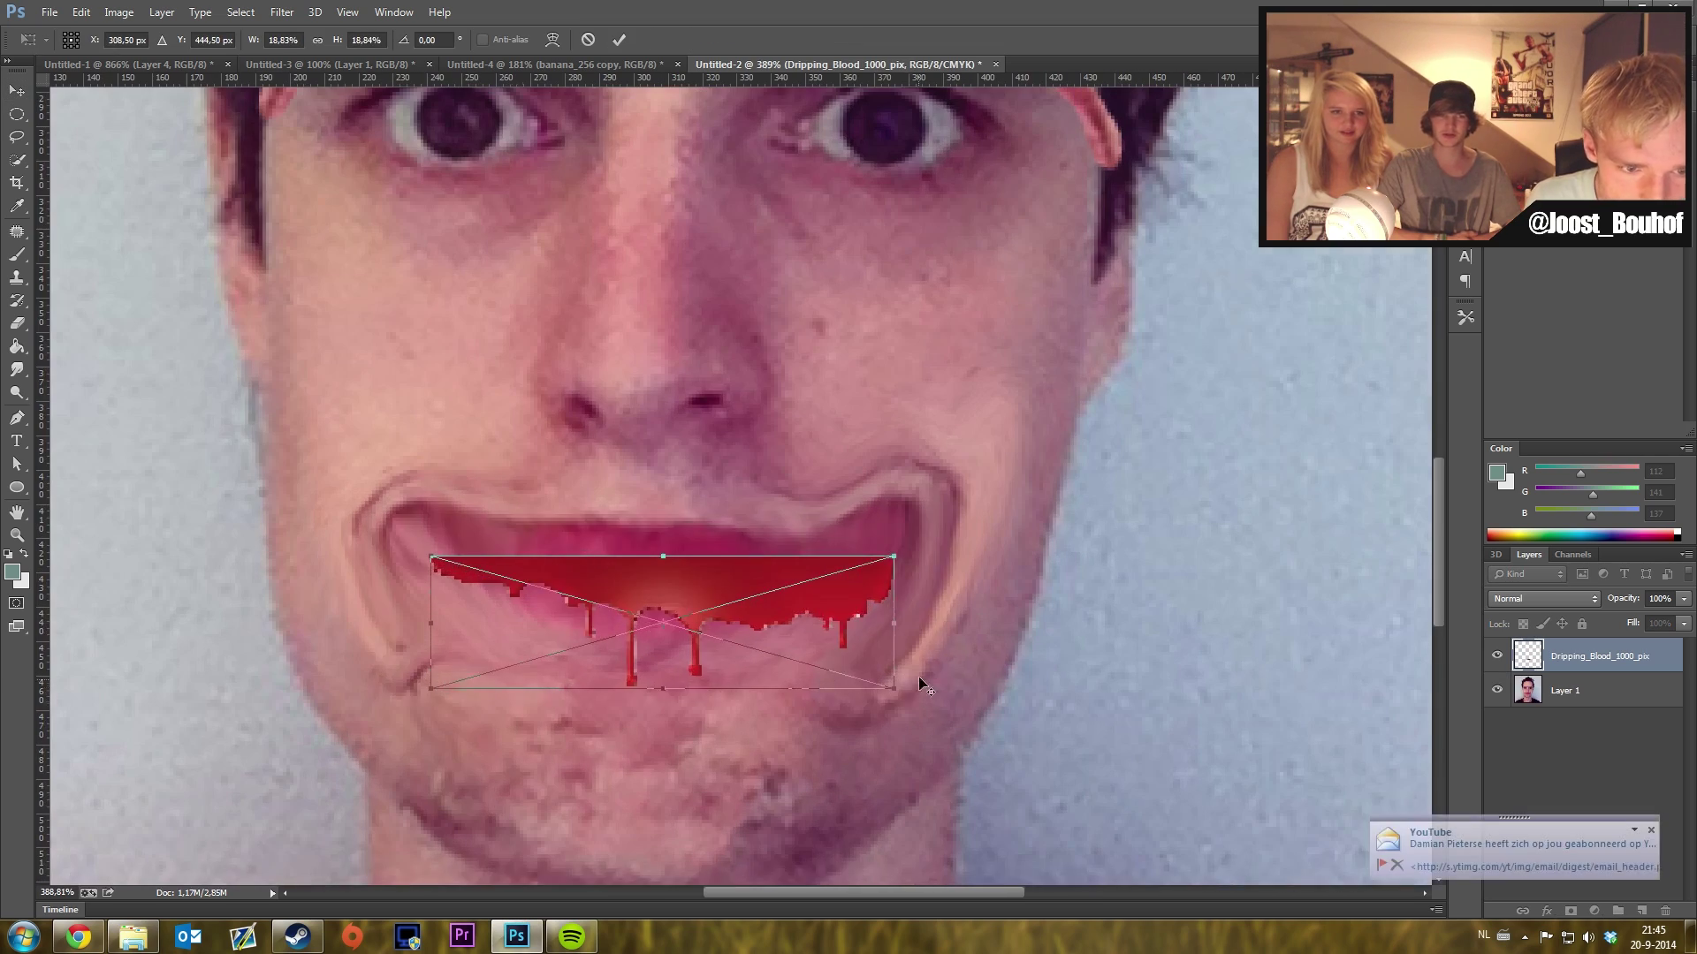
drag(953, 531, 946, 541)
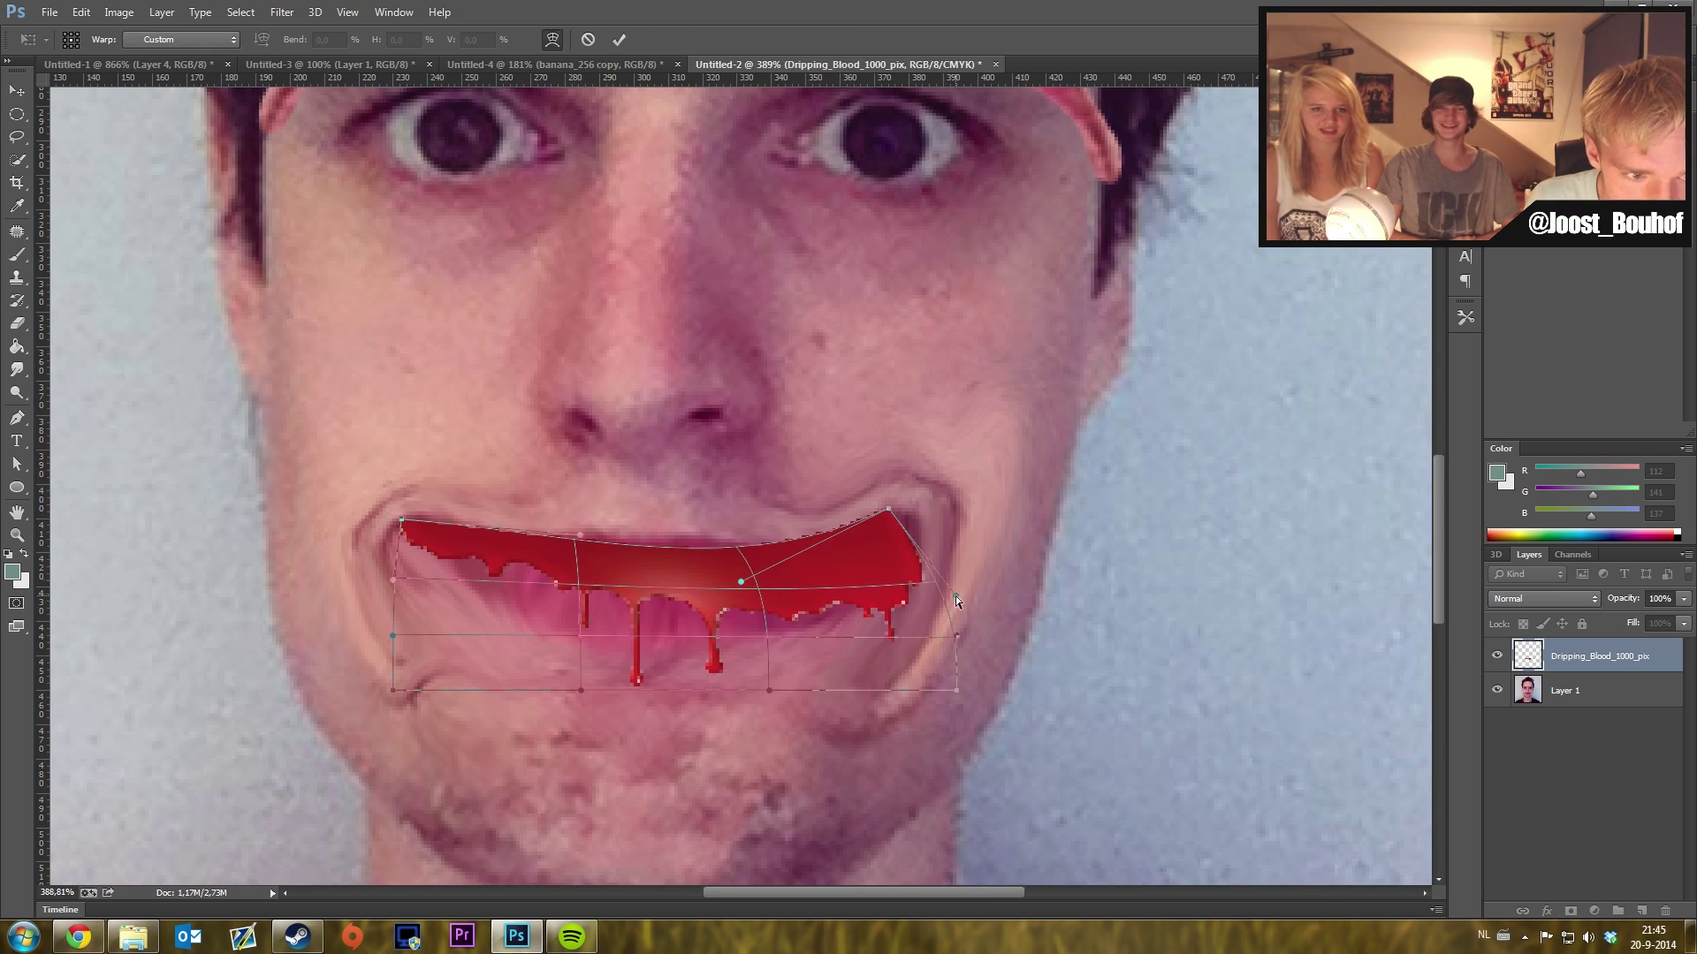
key(Return)
key(ctrl+0)
key(shift+alt+a)
key(e)
click(90, 40)
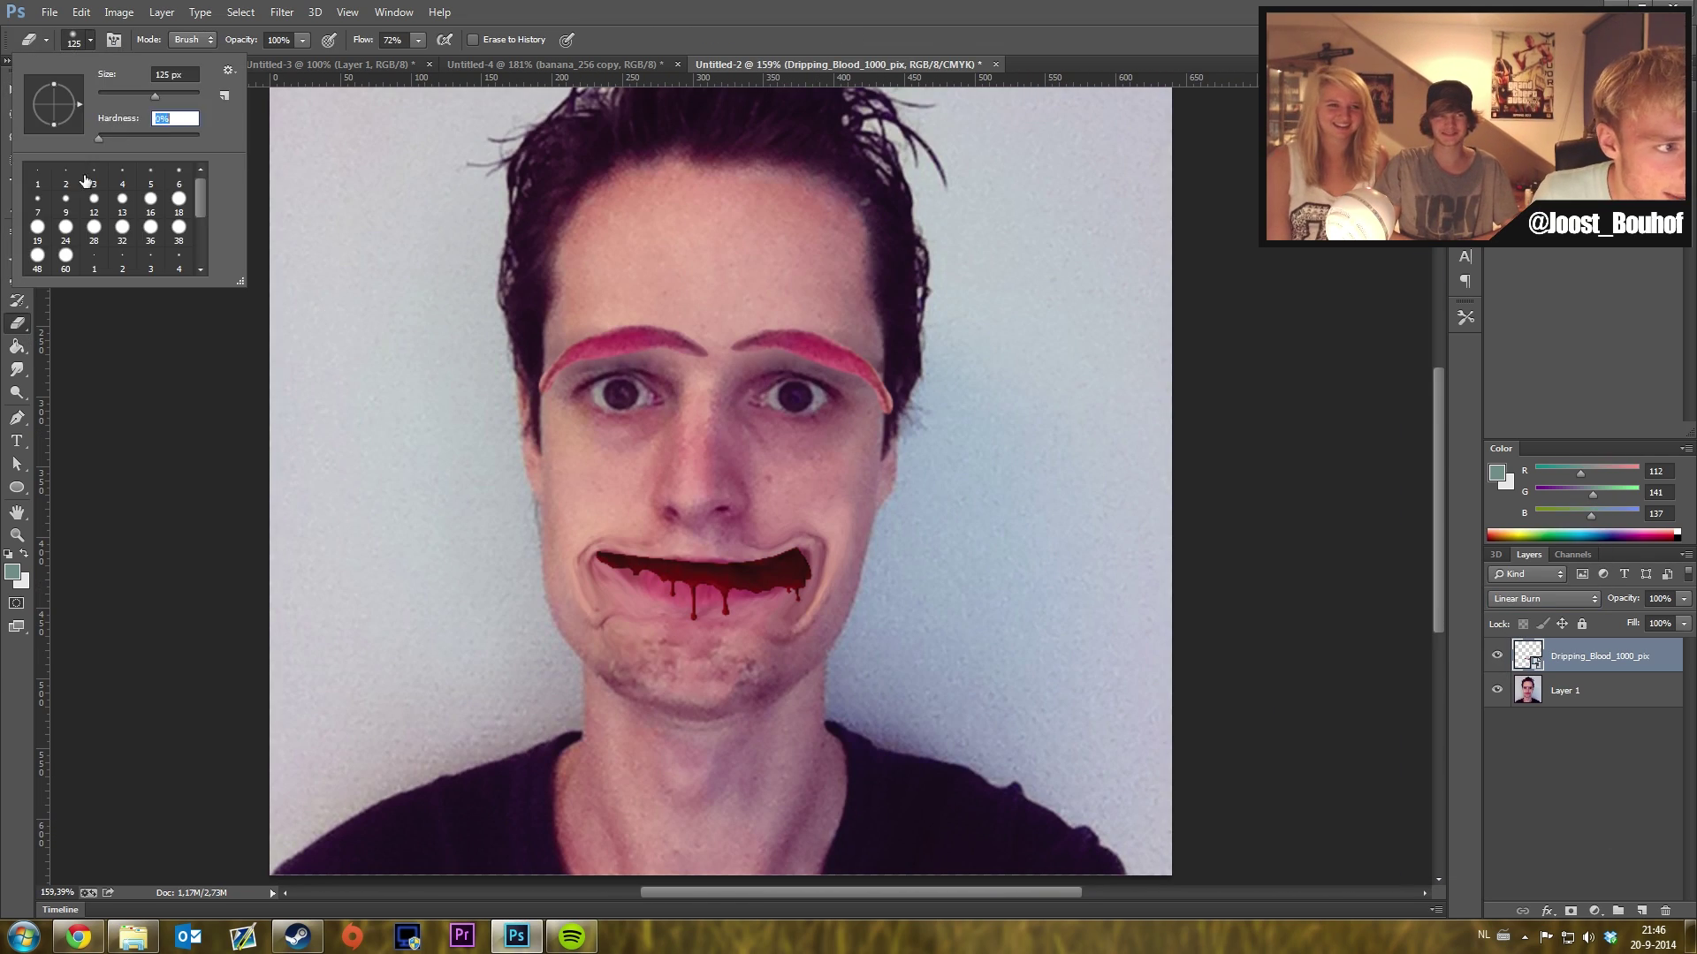
scroll(797, 539, up, 5)
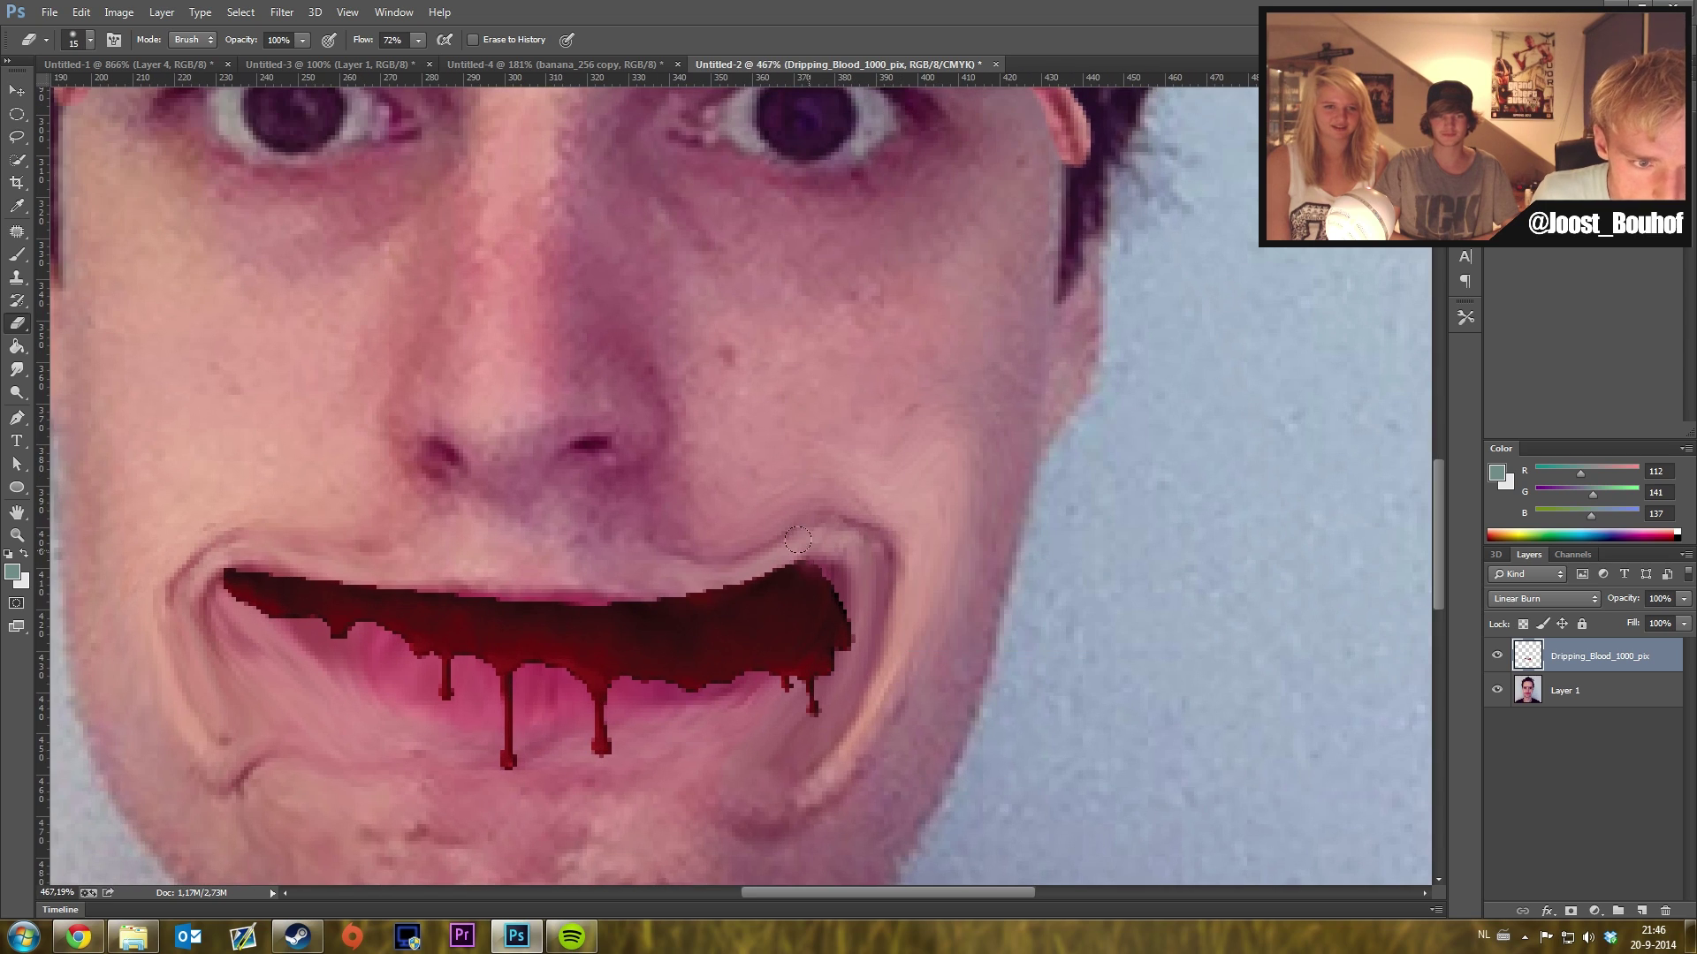
scroll(797, 539, down, 5)
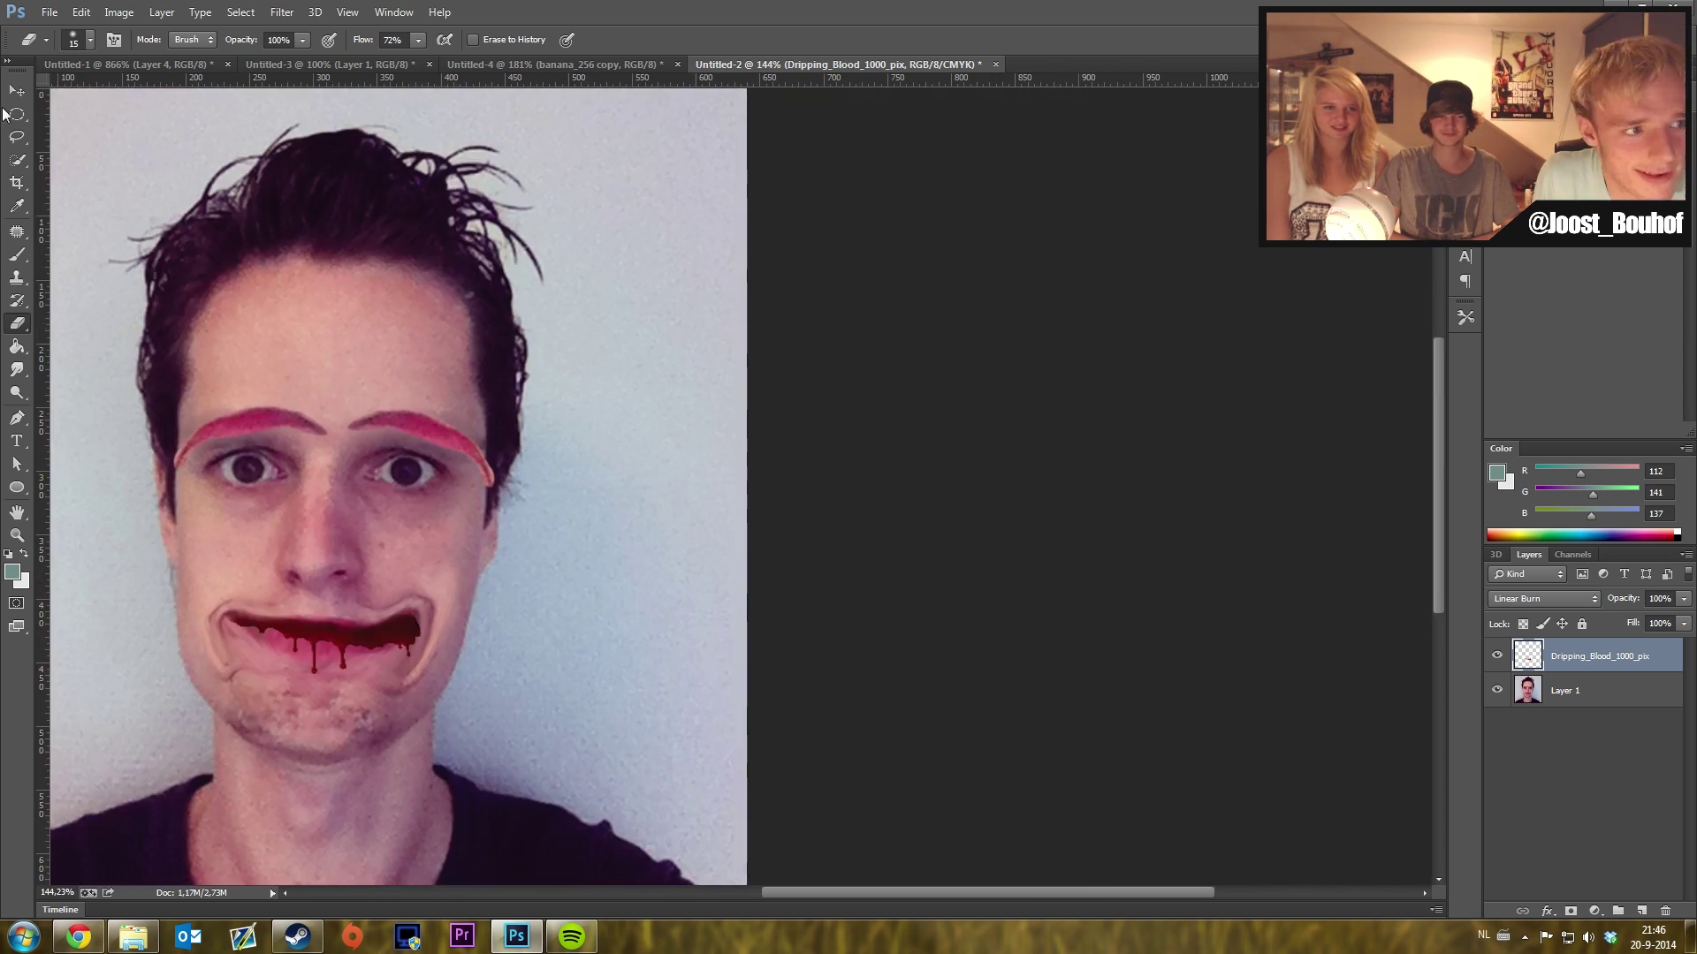
scroll(530, 477, up, 3)
- Copy the left eye onto the centre of the forehead as a third eye
click(1564, 690)
key(j)
drag(632, 475, 468, 472)
scroll(621, 495, down, 2)
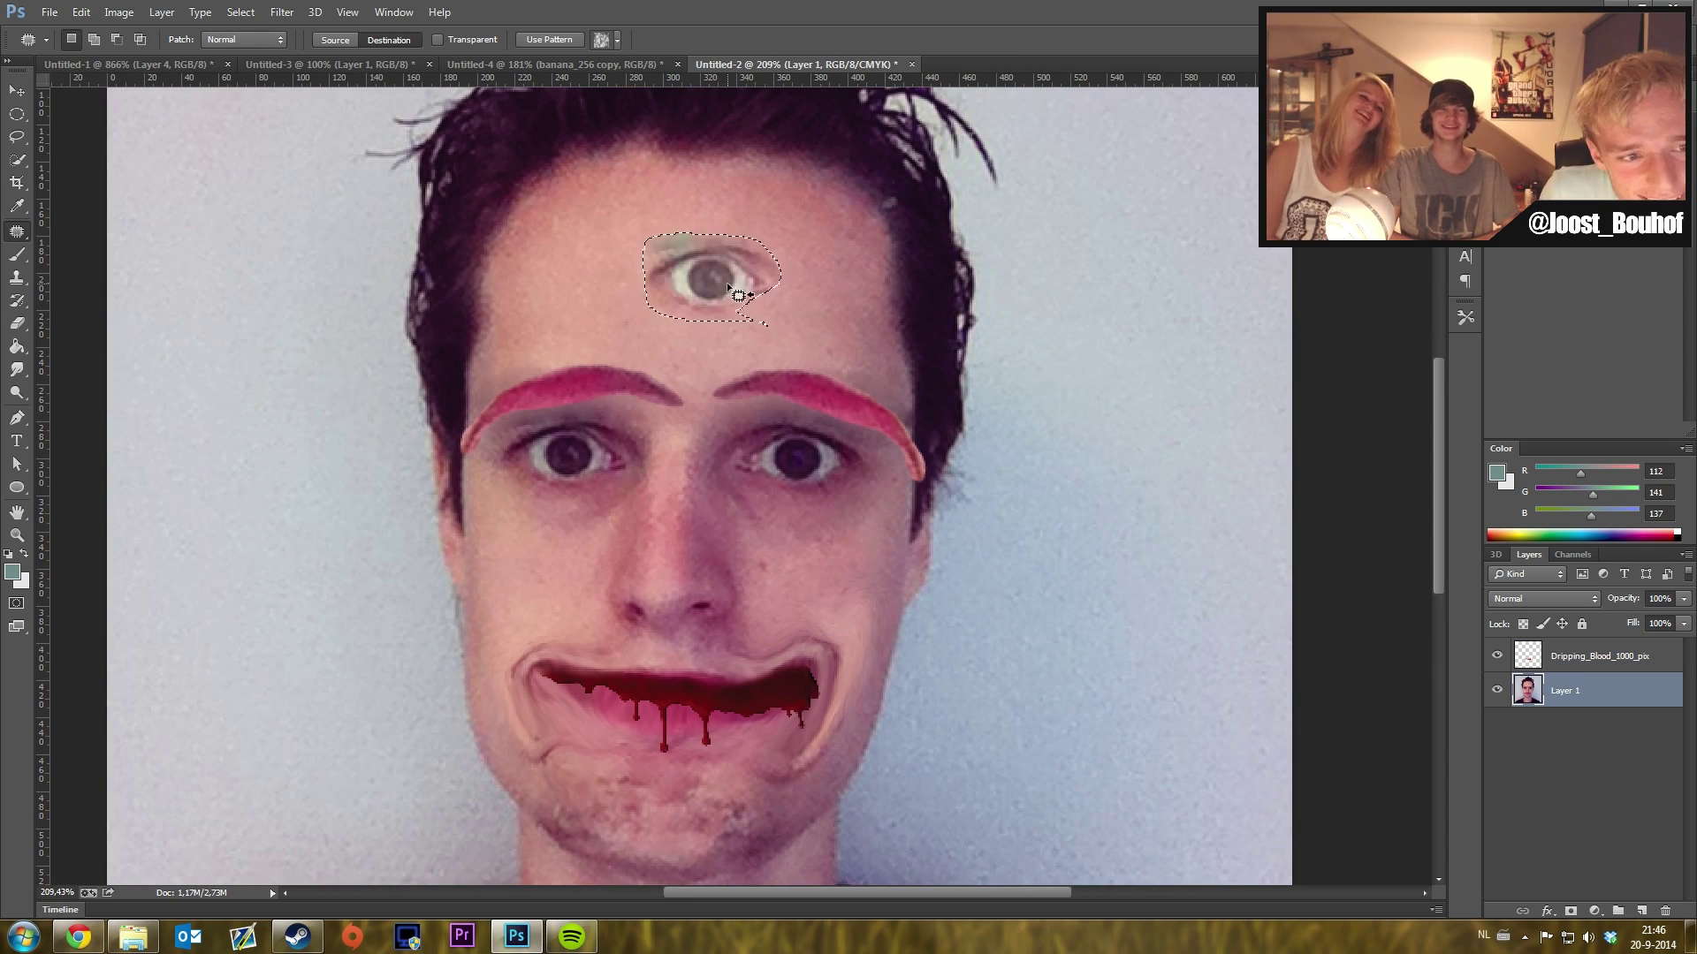
key(ctrl+z)
key(ctrl+t)
drag(606, 481, 735, 315)
key(Return)
scroll(706, 528, down, 3)
scroll(705, 529, up, 2)
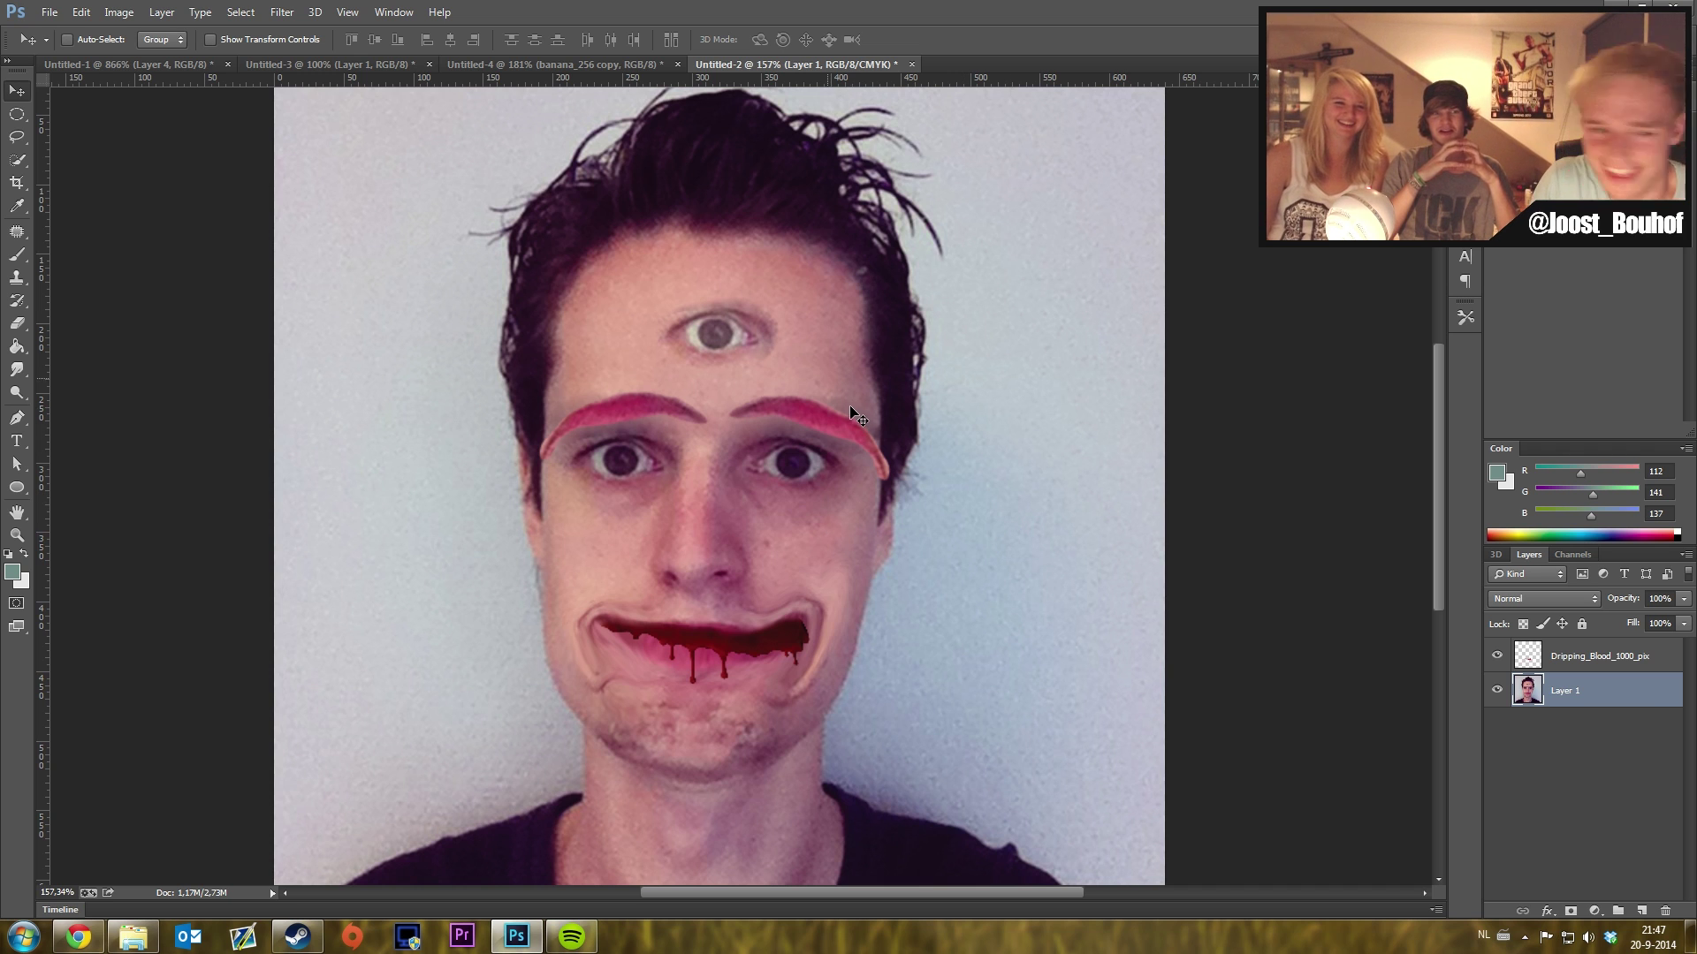
scroll(707, 499, up, 1)
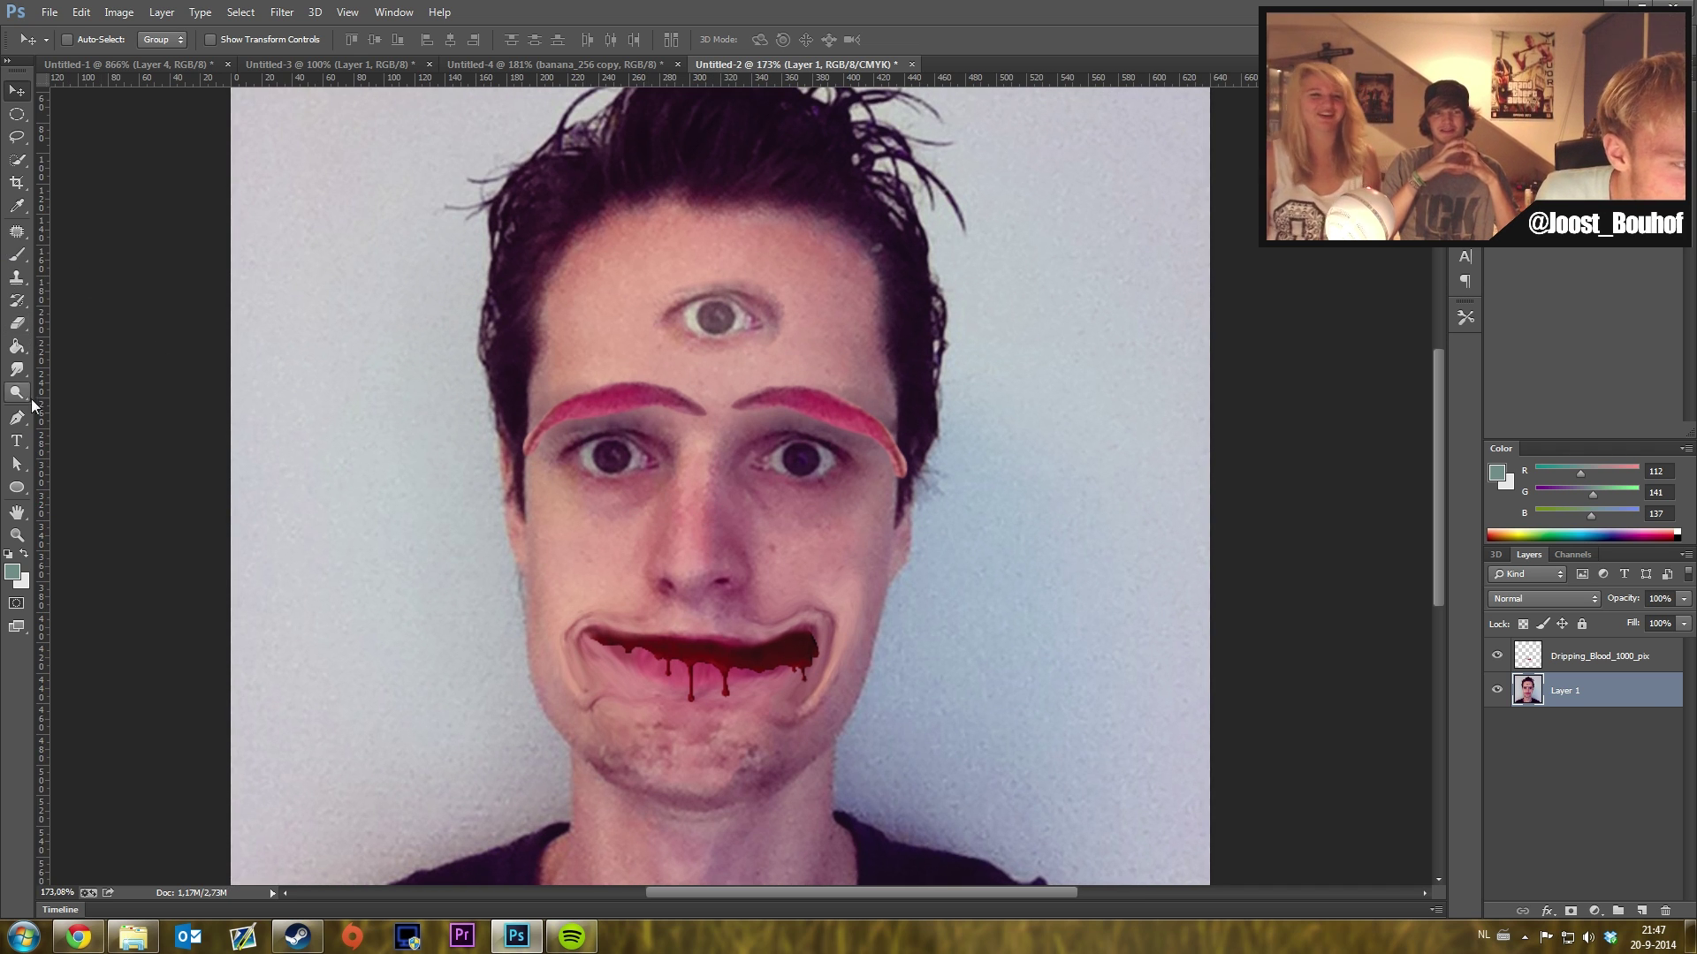
- Lasso around the whole face and merge the blood into the face layer
click(27, 145)
click(88, 134)
drag(548, 718, 639, 196)
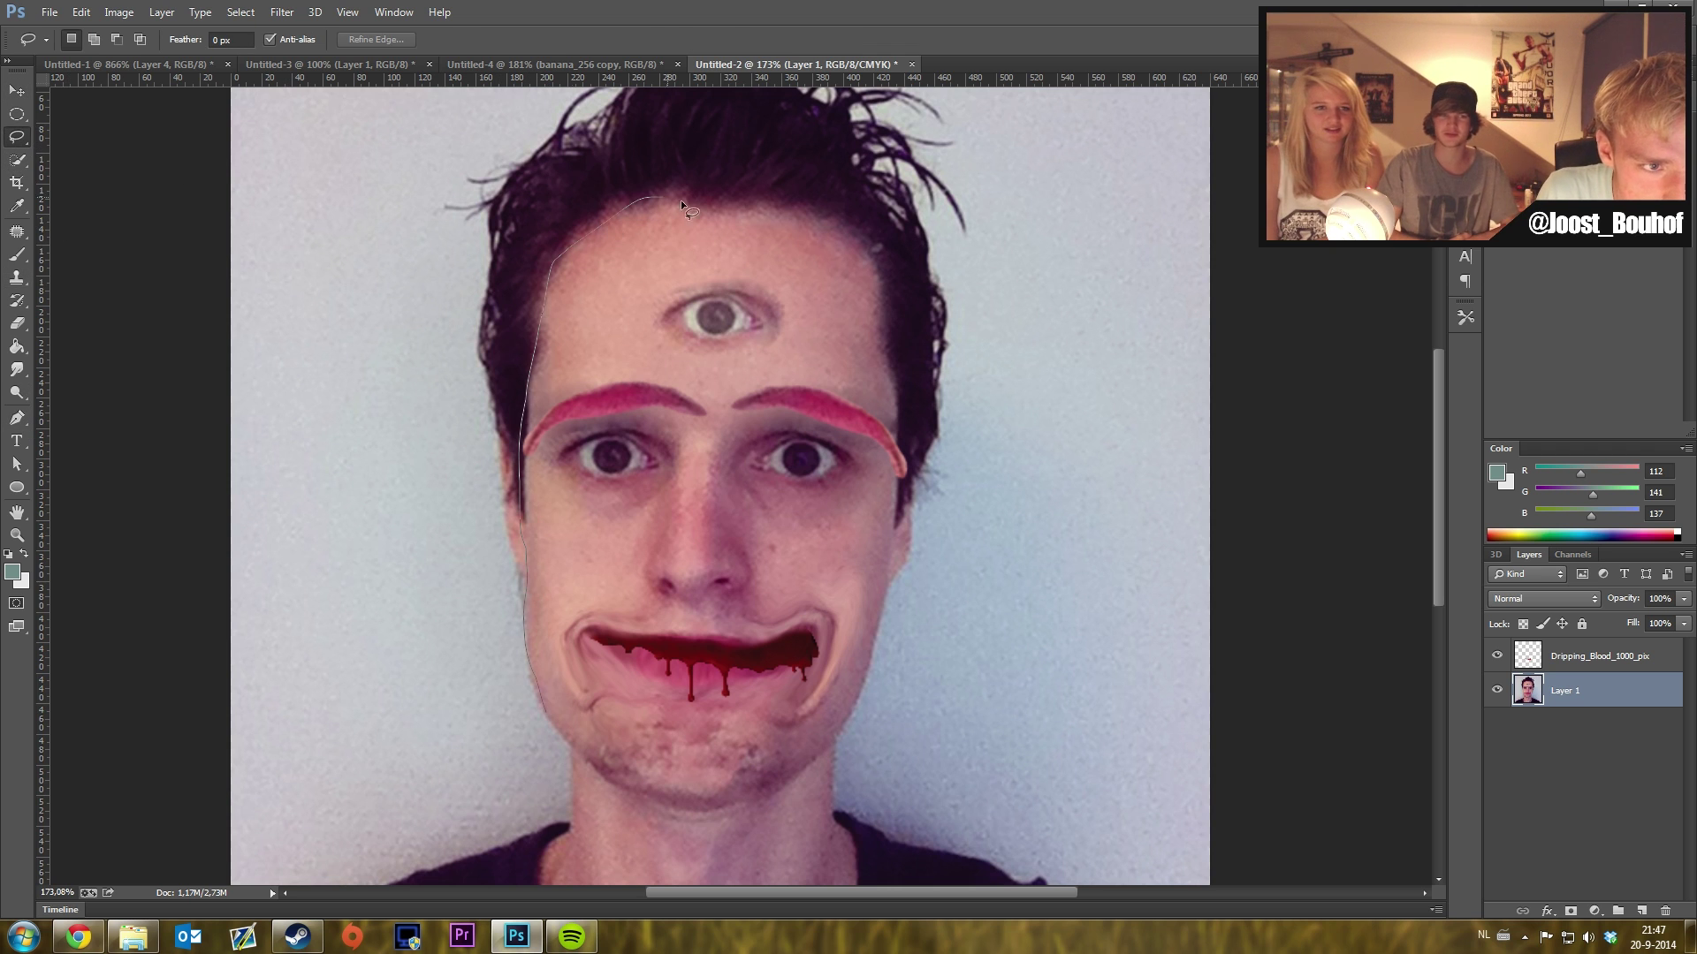
drag(861, 703, 566, 743)
key(v)
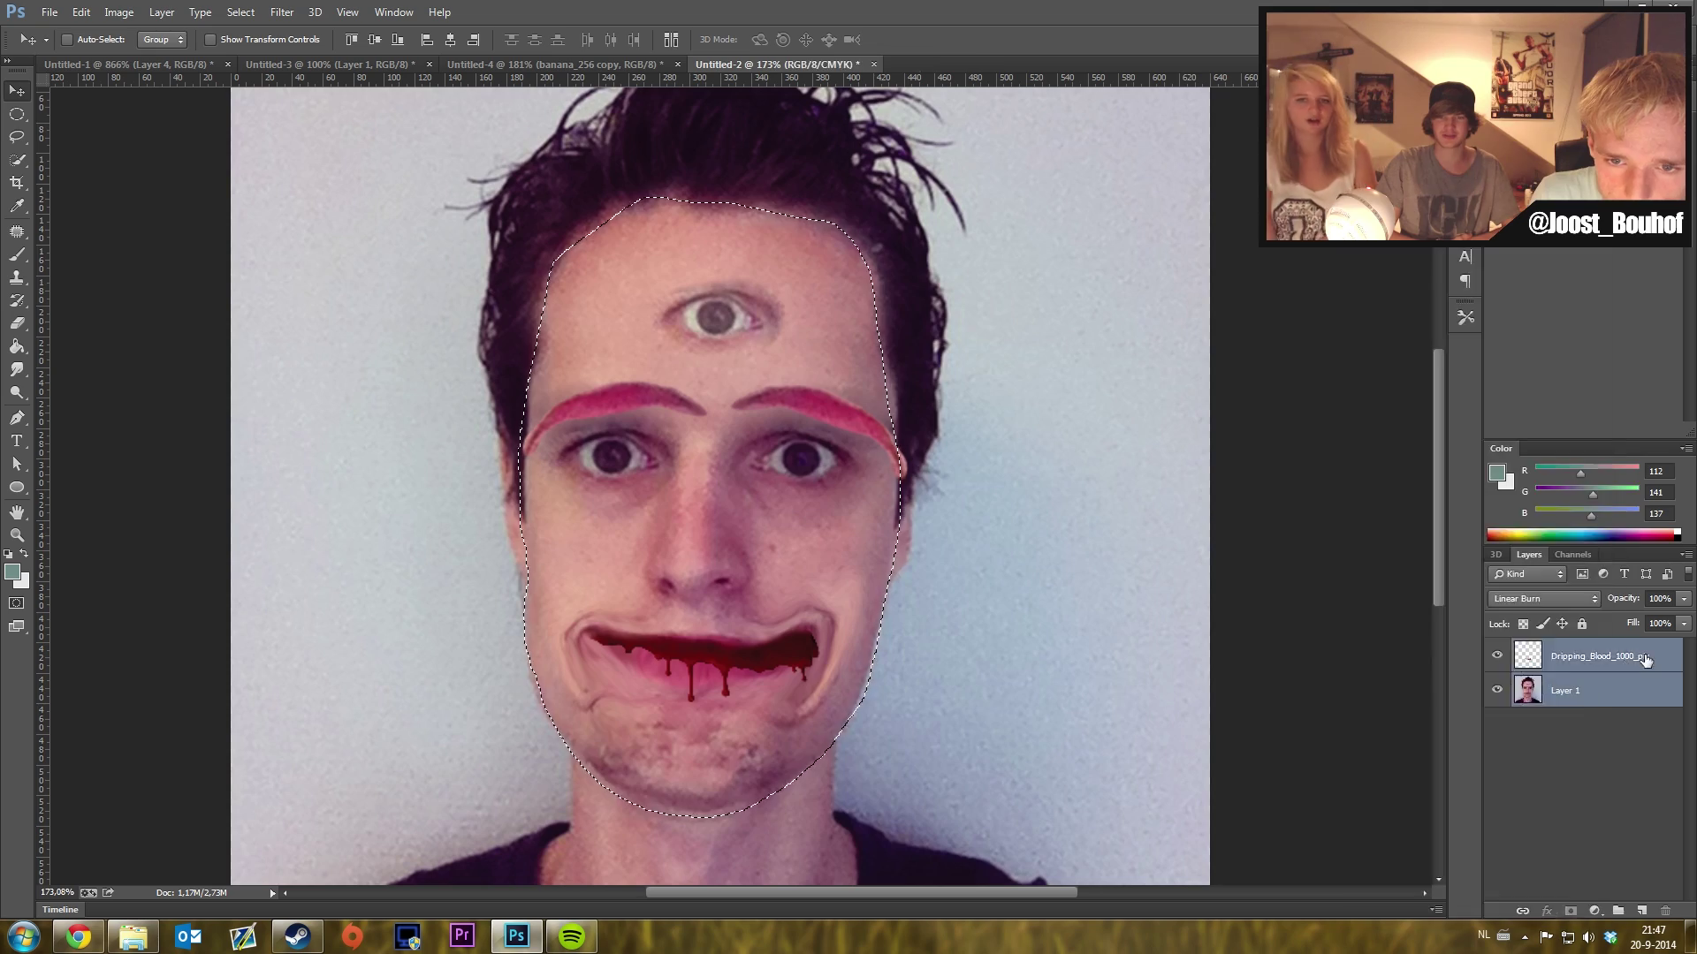
key(ctrl+e)
drag(828, 483, 910, 500)
- Search Google Images for 'titan face', preview a Colossal Titan image, and paint a dark red stroke
key(alt+Tab)
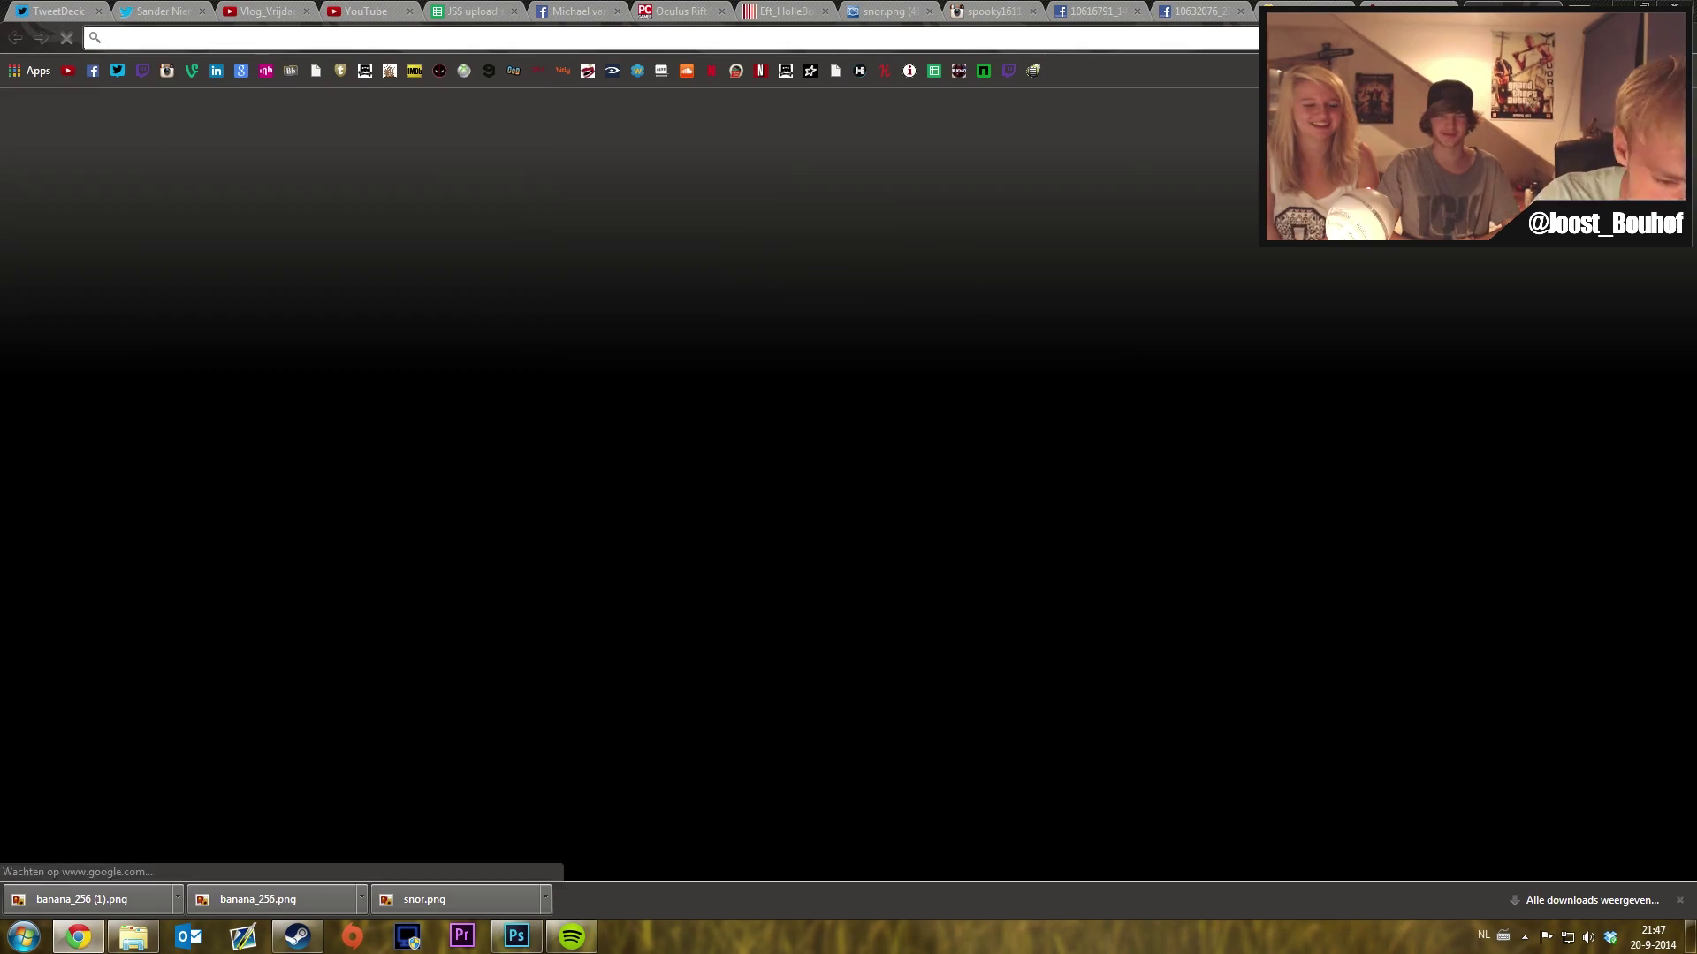
text(titan face)
key(Return)
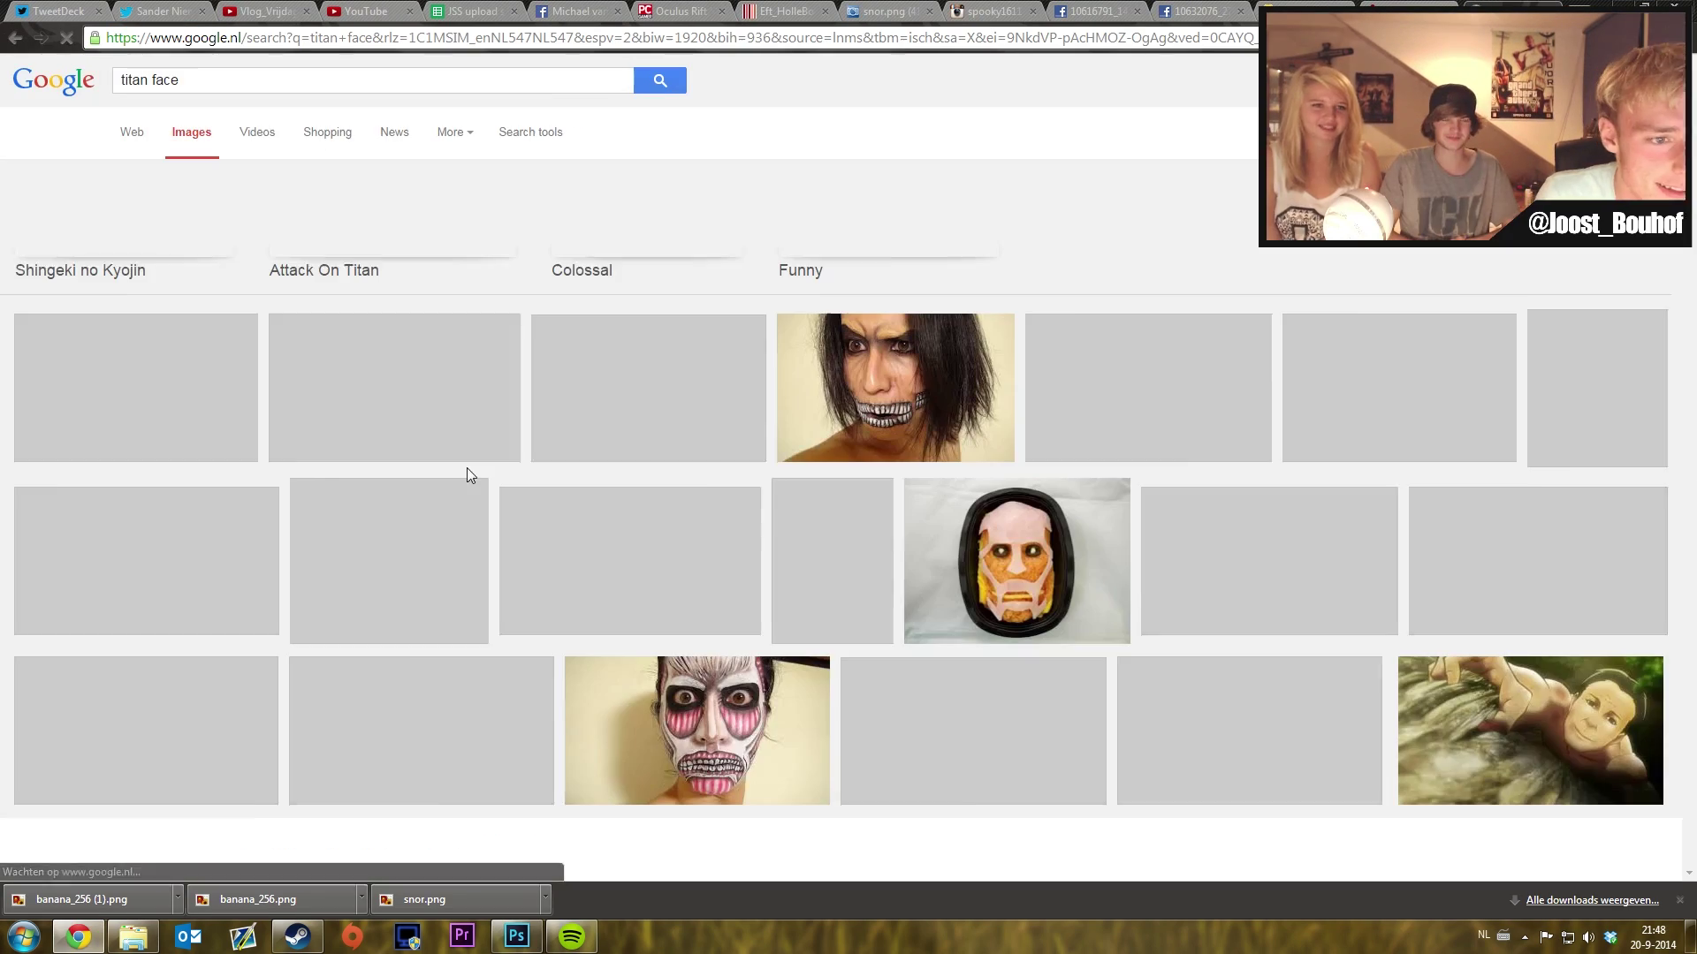
click(1140, 389)
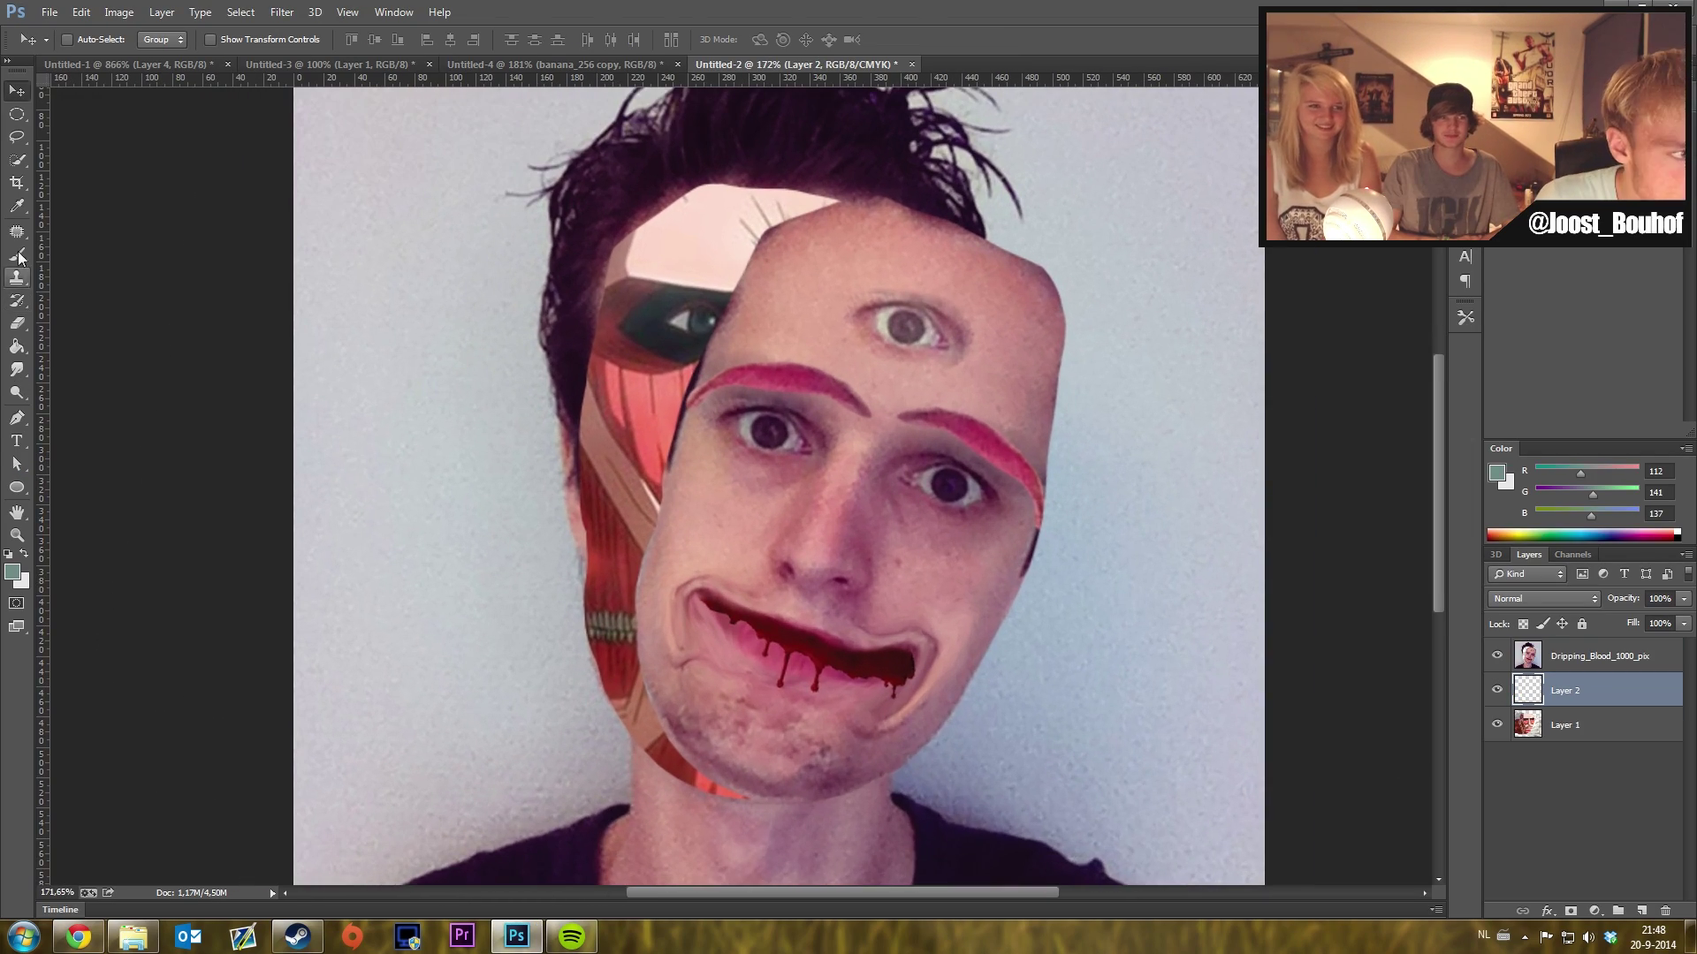
right_click(741, 285)
drag(738, 283, 677, 285)
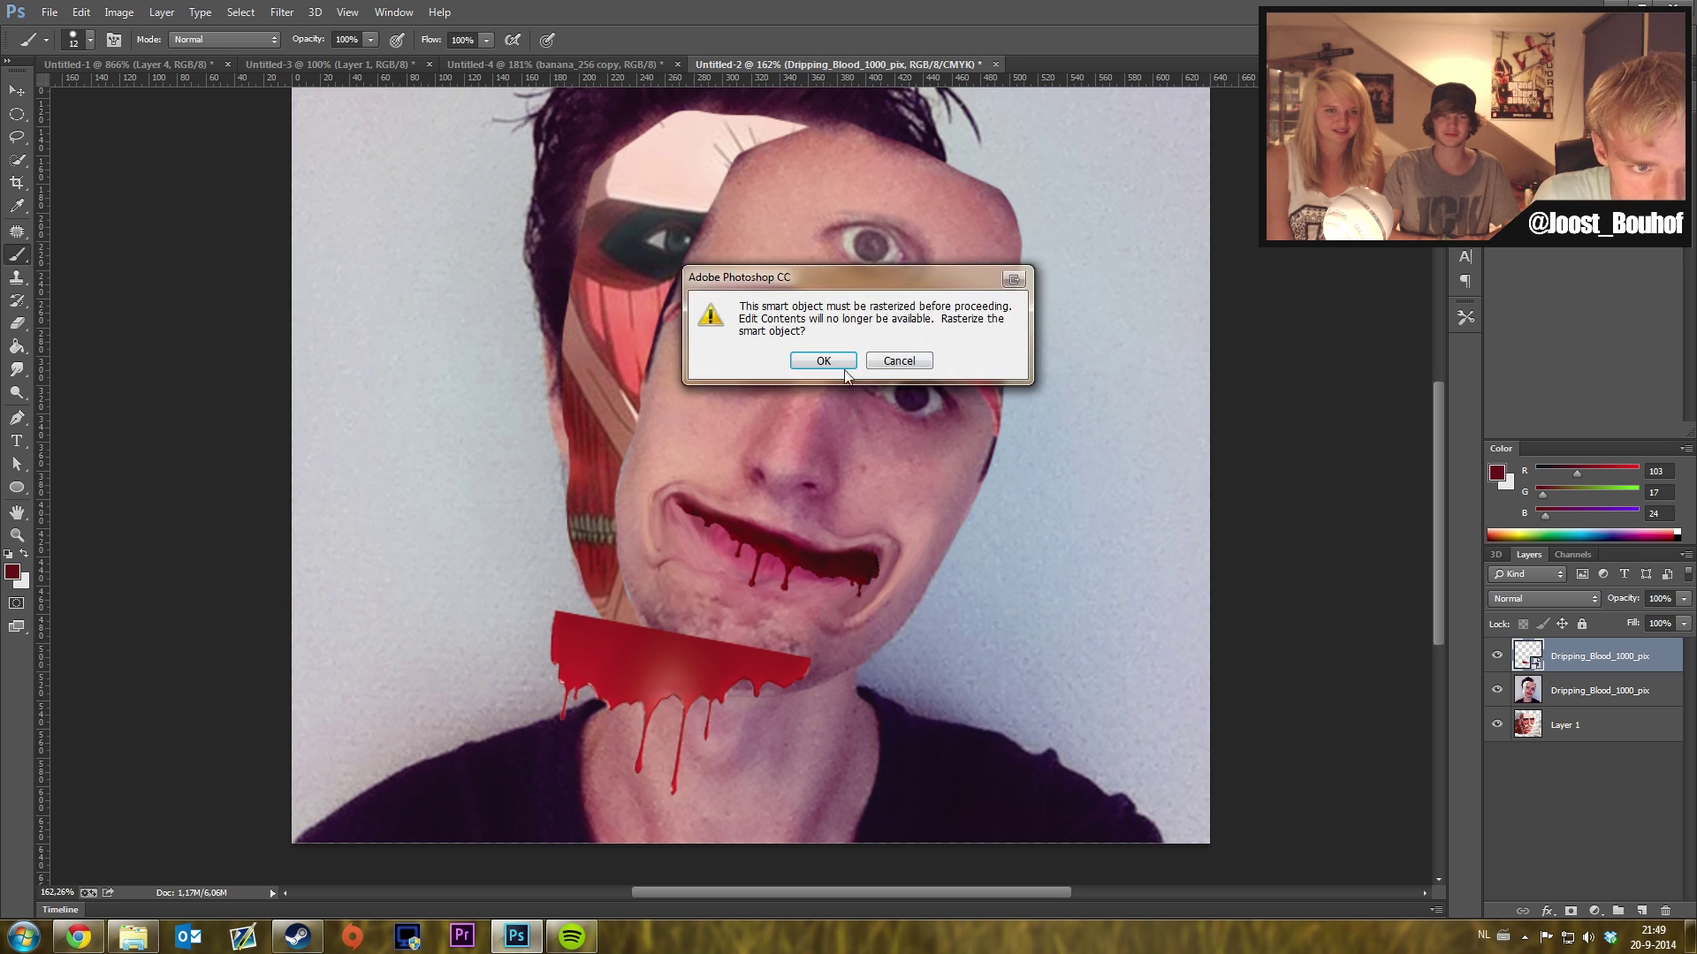
- Rasterize the neck blood, nudge it into place, and erase it off the chin
click(822, 361)
key(v)
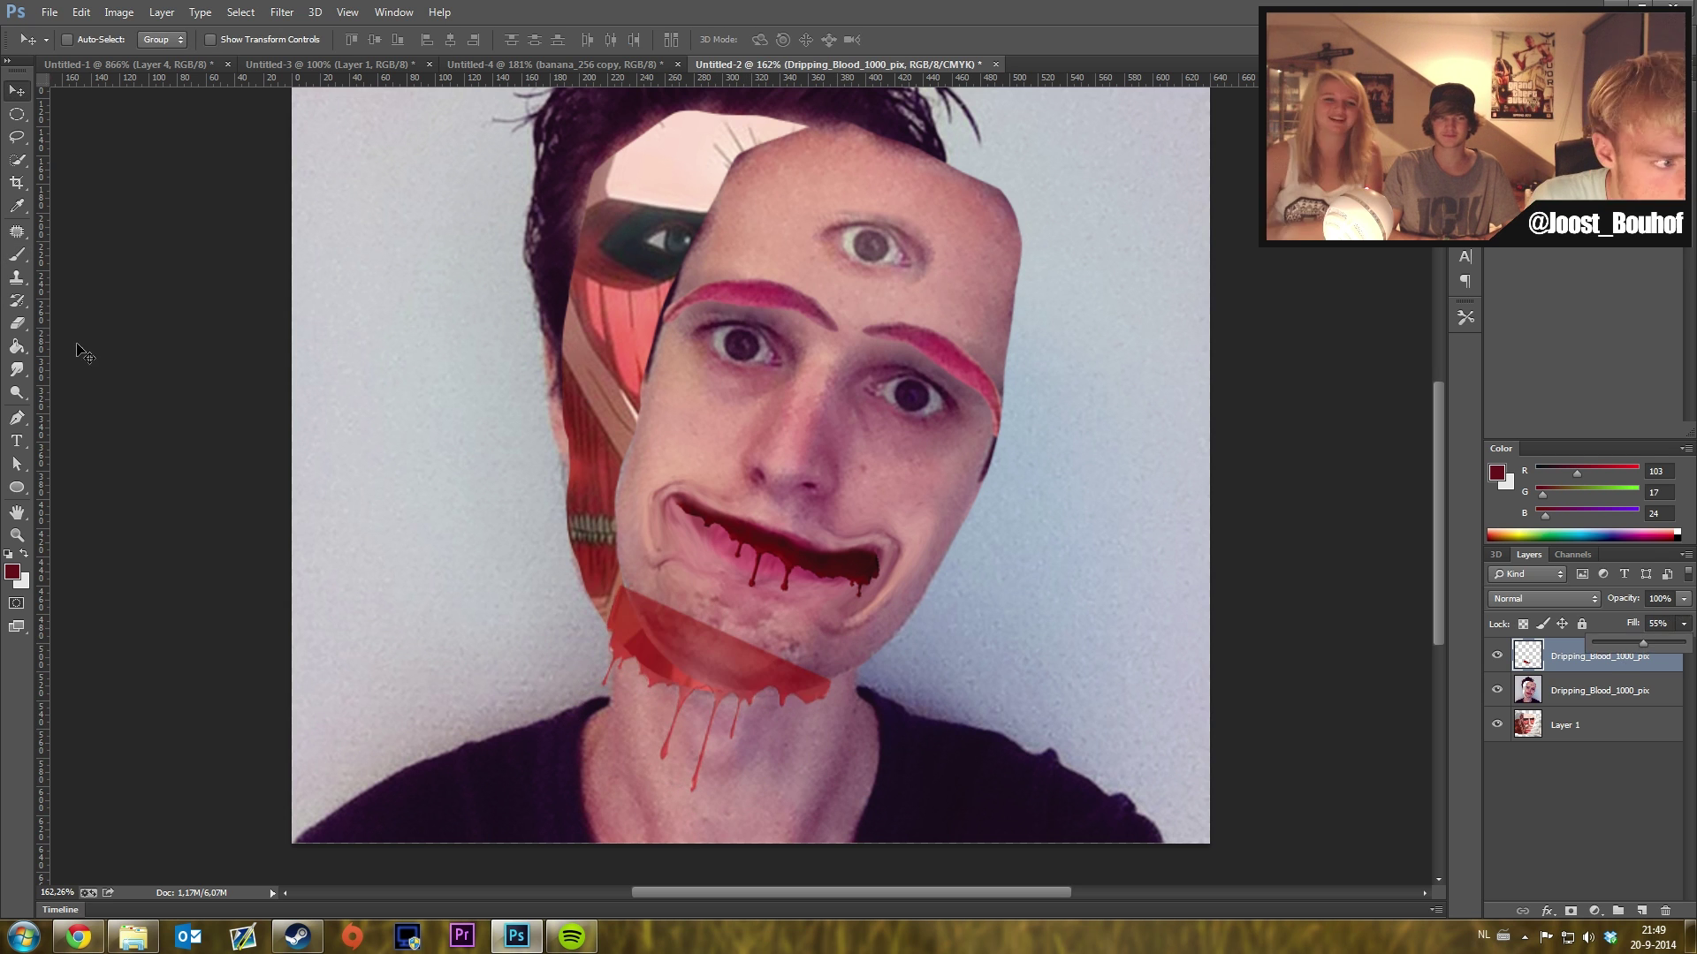
drag(271, 346, 290, 367)
key(e)
drag(839, 665, 733, 689)
scroll(864, 722, up, 6)
mouse_move(865, 722)
mouse_down()
mouse_move(619, 654)
mouse_move(601, 627)
mouse_up()
scroll(284, 235, down, 6)
key(v)
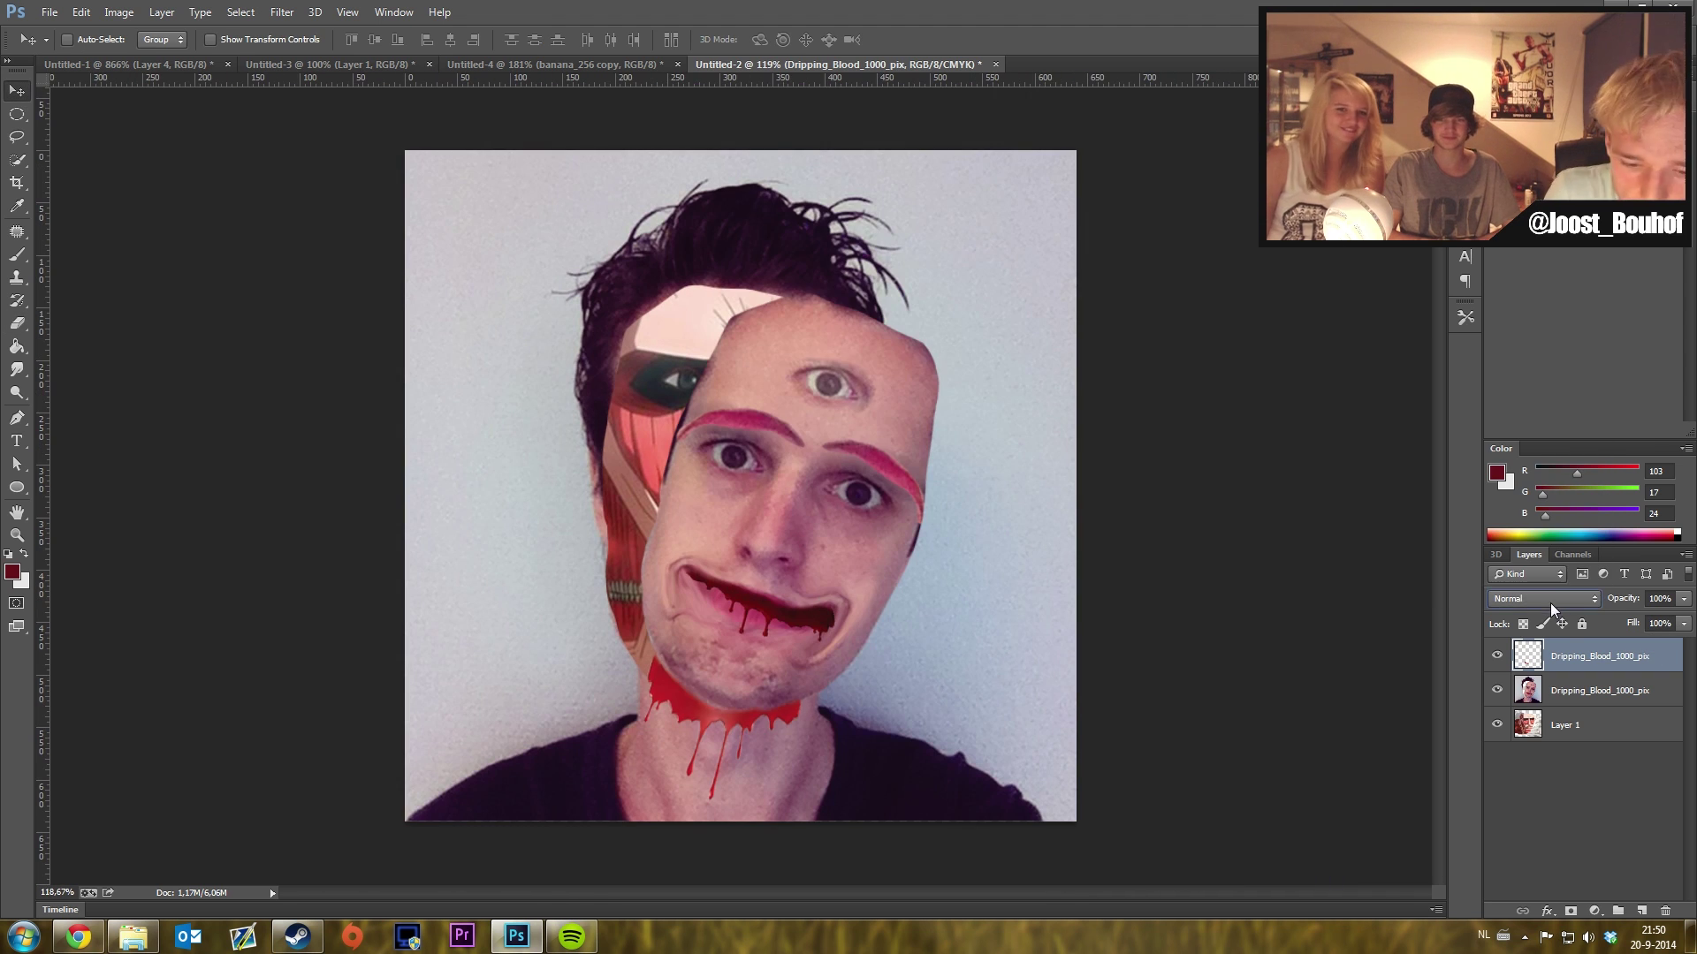
- Place DrippingBlood-2 under the left eye, scaled to about 13% then widened to 27%
key(alt+Tab)
drag(1149, 482, 709, 486)
mouse_move(834, 823)
mouse_down()
mouse_move(753, 535)
mouse_move(771, 569)
mouse_up()
scroll(769, 544, up, 3)
mouse_move(740, 418)
mouse_down()
mouse_move(702, 484)
mouse_move(699, 462)
mouse_up()
scroll(712, 483, up, 1)
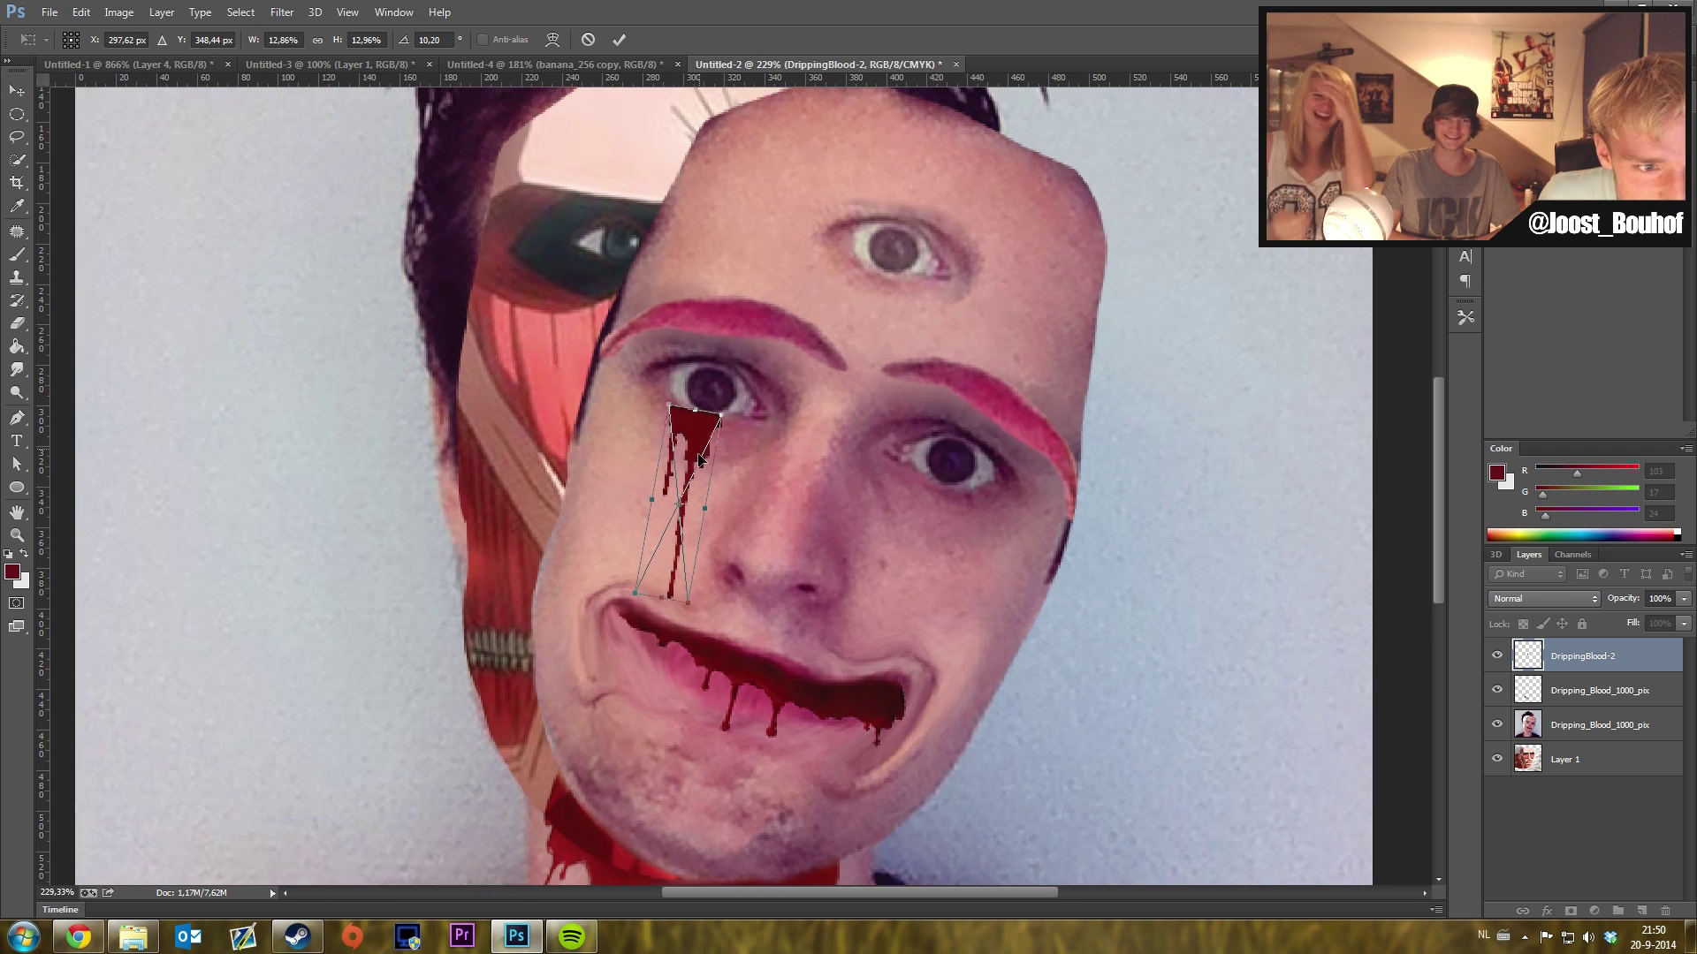
scroll(708, 450, up, 1)
drag(710, 536, 776, 549)
drag(715, 473, 713, 444)
- Warp the eye blood so its top edge follows the eyelid
click(553, 40)
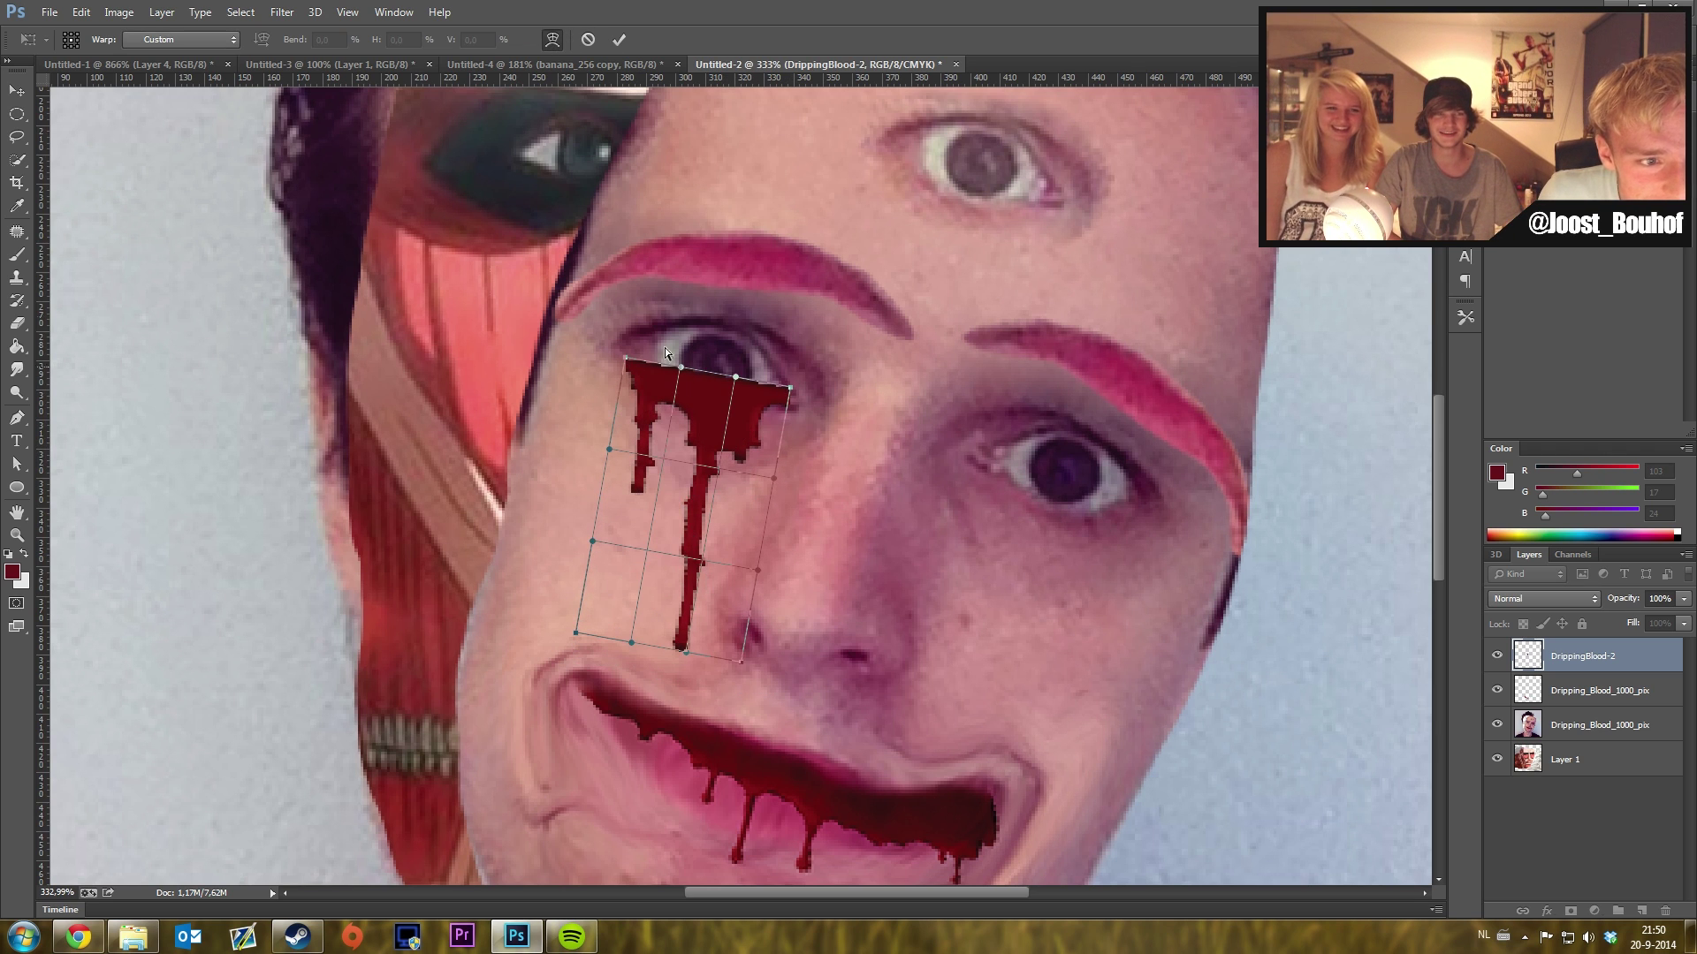
drag(681, 365, 686, 390)
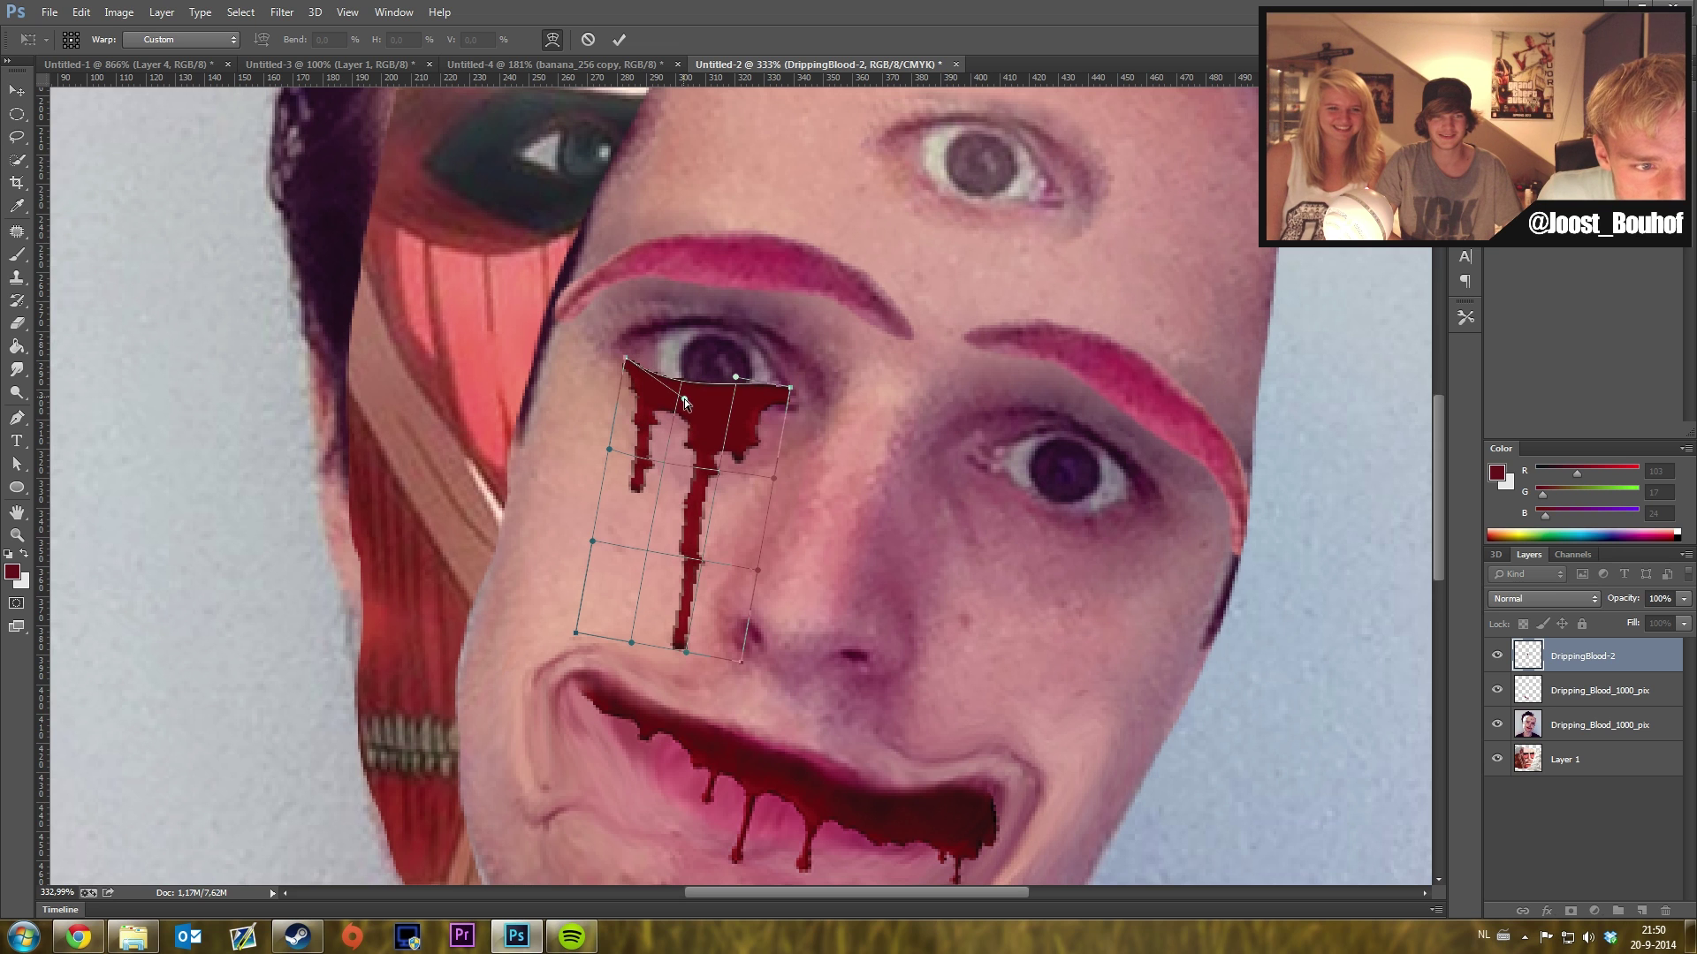
mouse_move(737, 379)
mouse_down()
mouse_move(730, 421)
mouse_move(1072, 537)
mouse_move(1098, 531)
mouse_up()
key(Return)
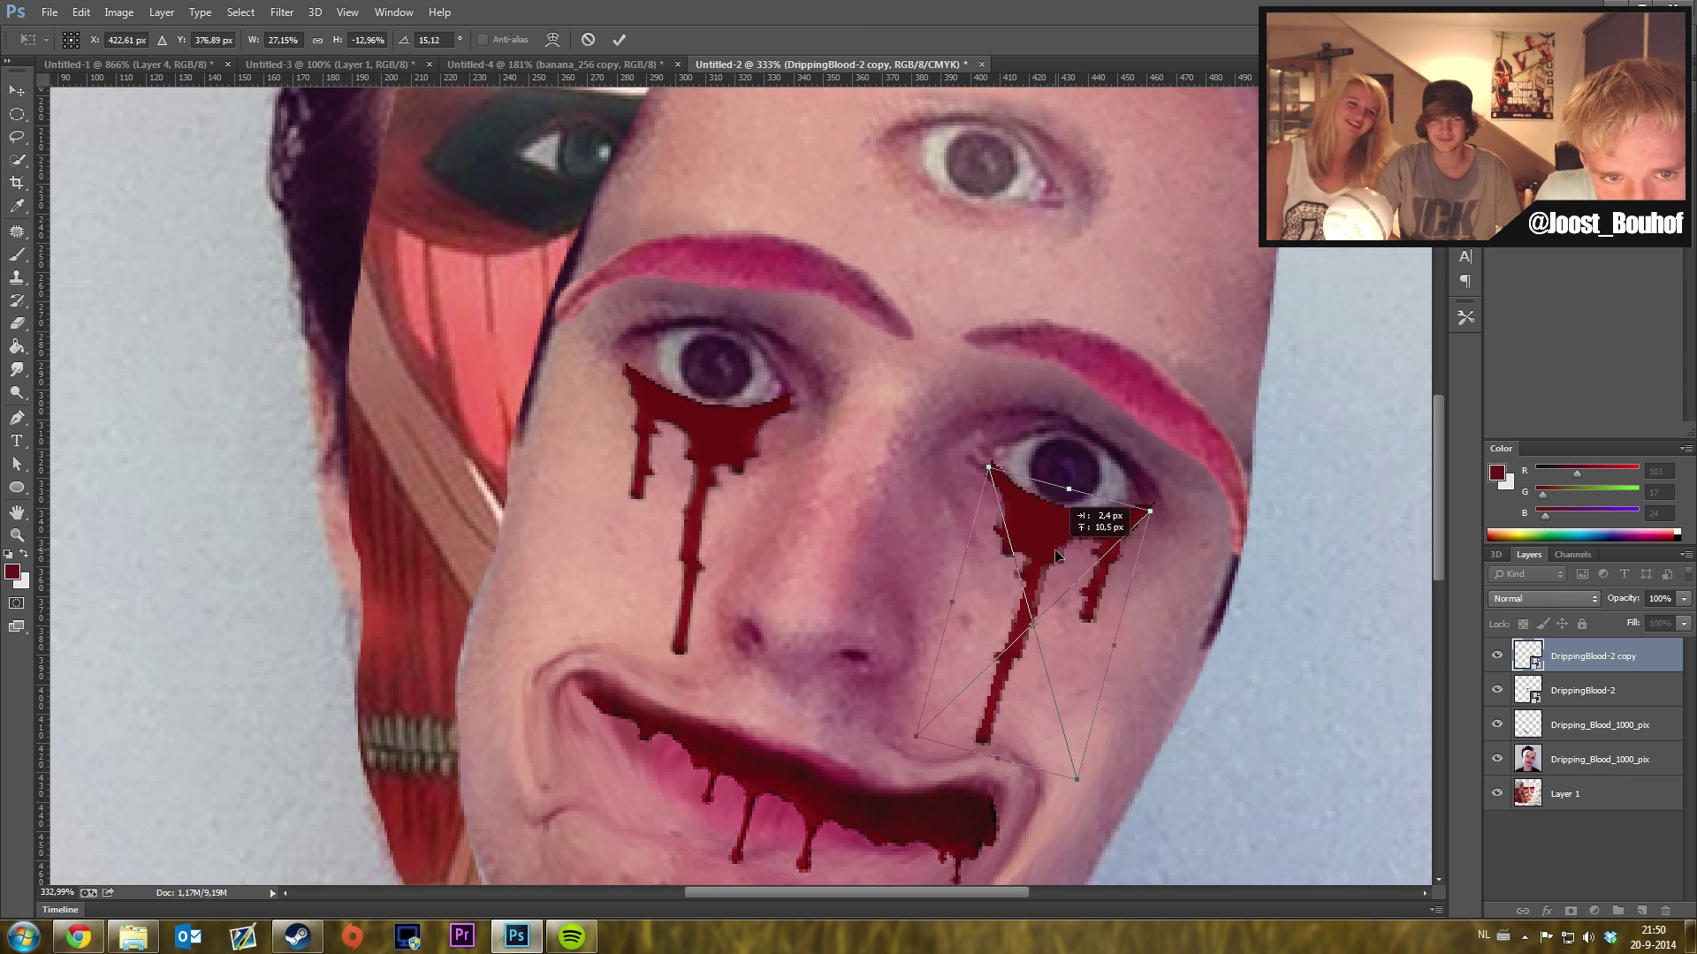
- Duplicate the eye blood for the right eye and shift the base photo slightly
key(ctrl+0)
scroll(1011, 565, down, 2)
scroll(590, 359, up, 2)
ctrl+click(590, 359)
scroll(590, 359, down, 3)
key(ctrl+t)
drag(923, 366, 928, 380)
key(Return)
scroll(826, 707, up, 1)
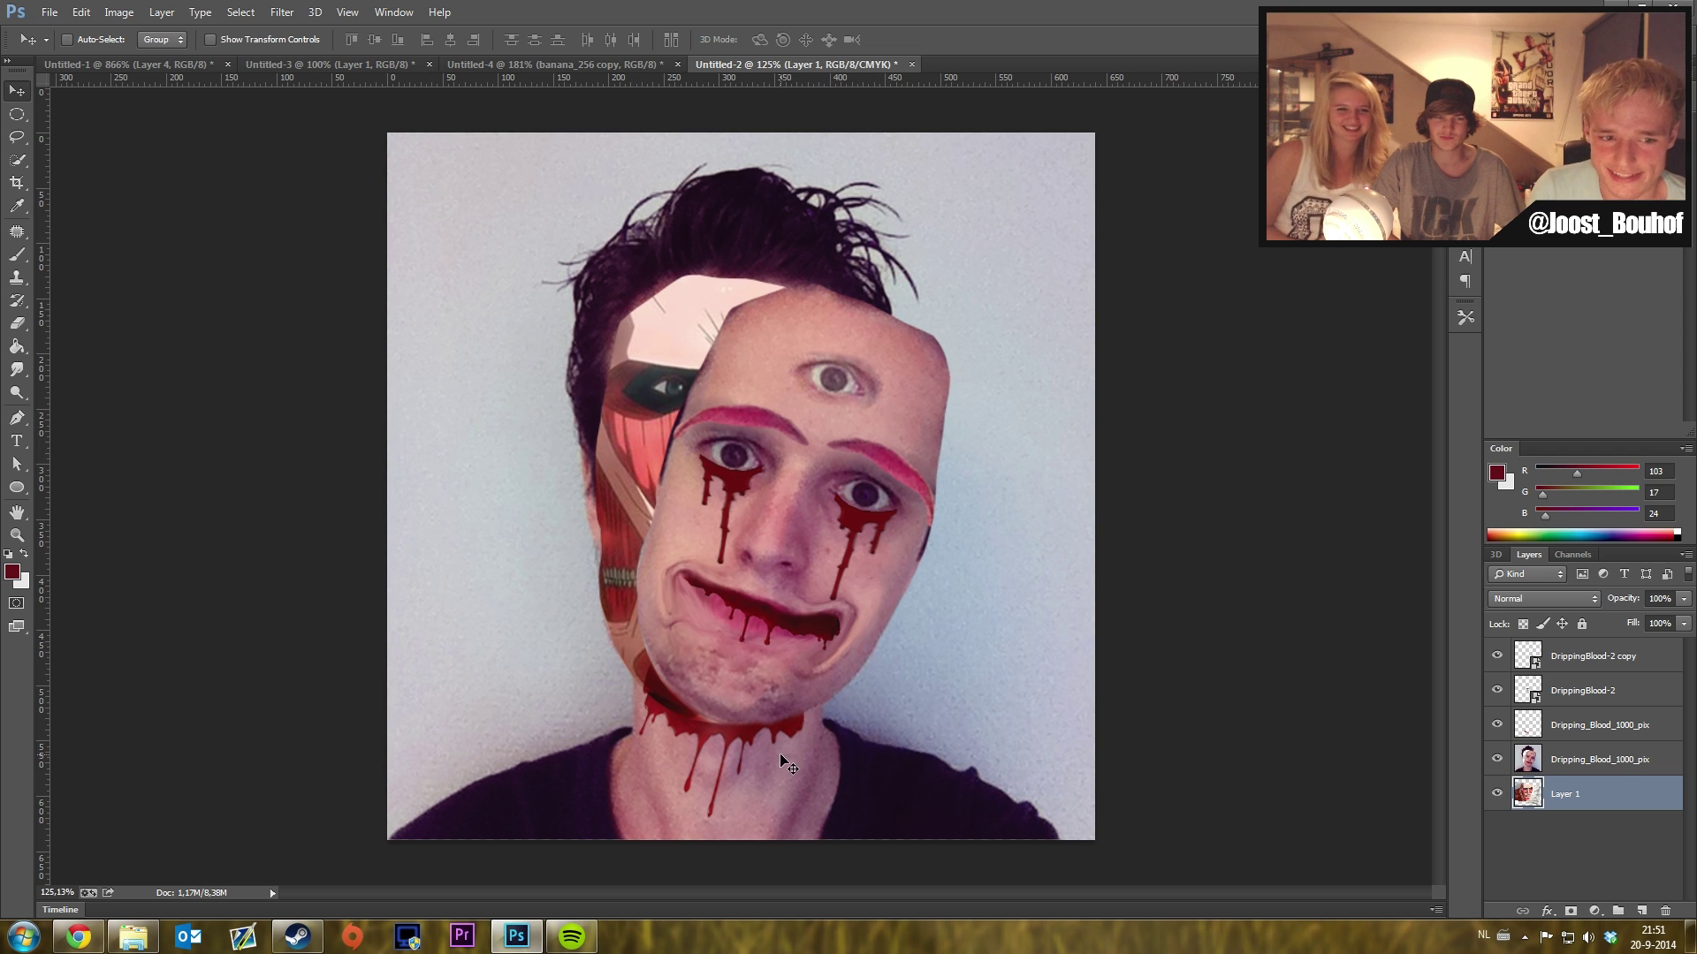
- Close the Untitled-3 document without saving
click(274, 66)
click(429, 64)
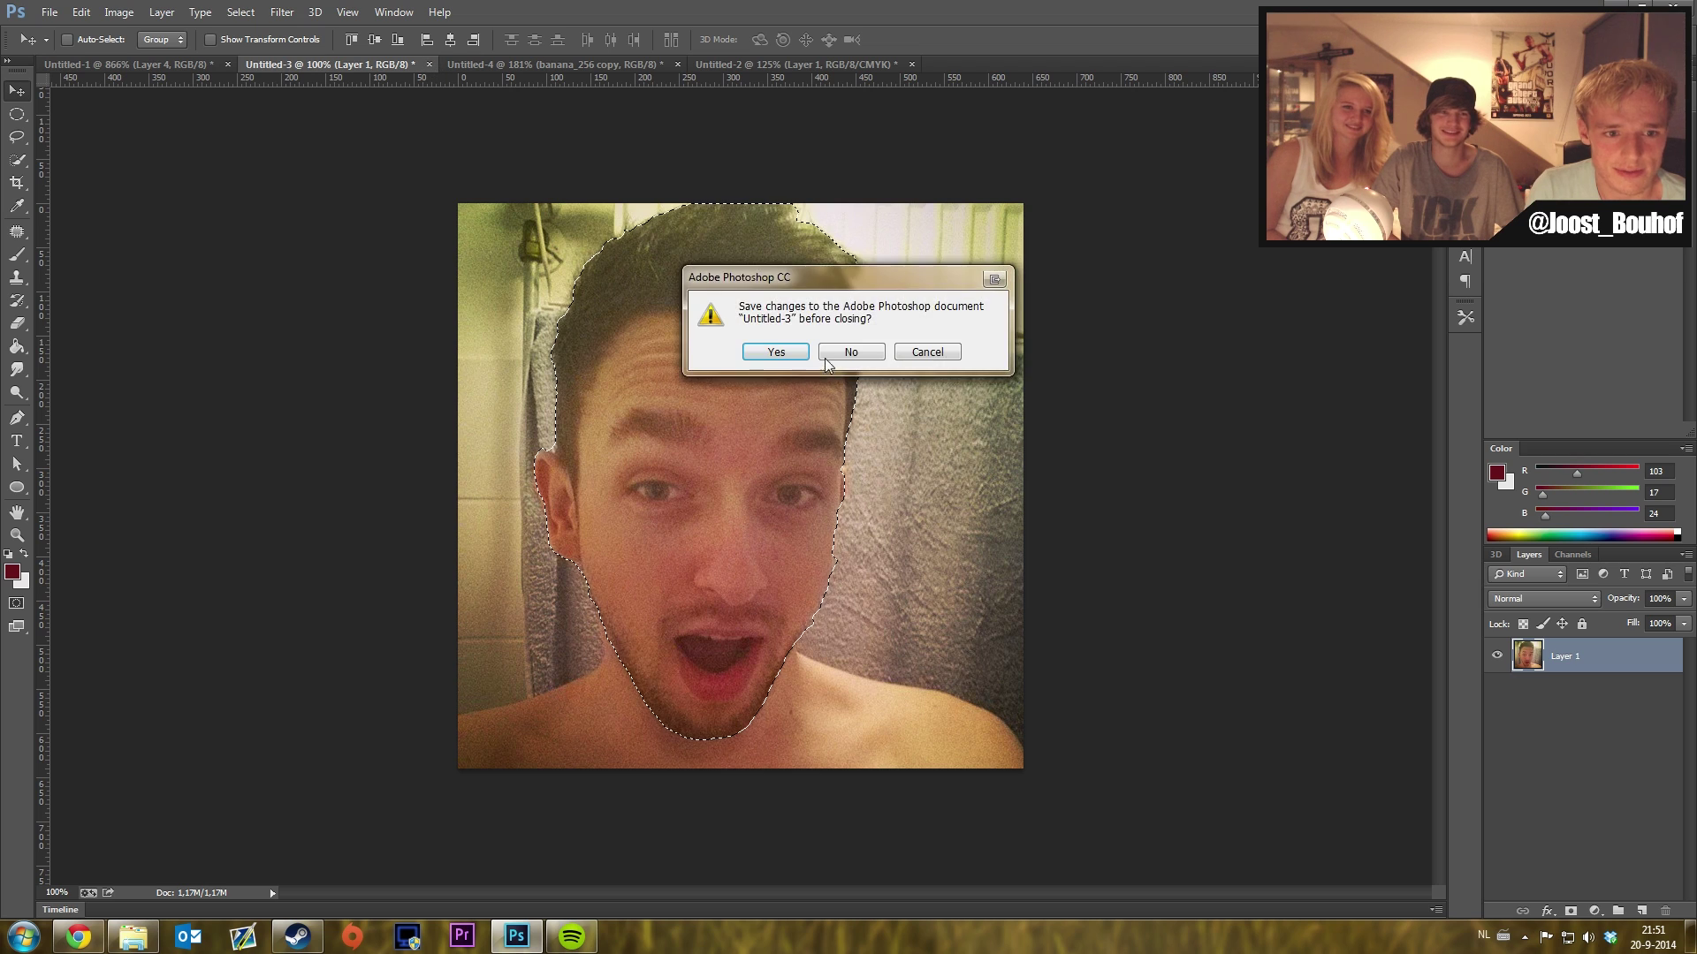
key(n)
- Review the Untitled-1 penguin and Untitled-4 muscleman composites, ending on Untitled-2's bloody face
click(183, 62)
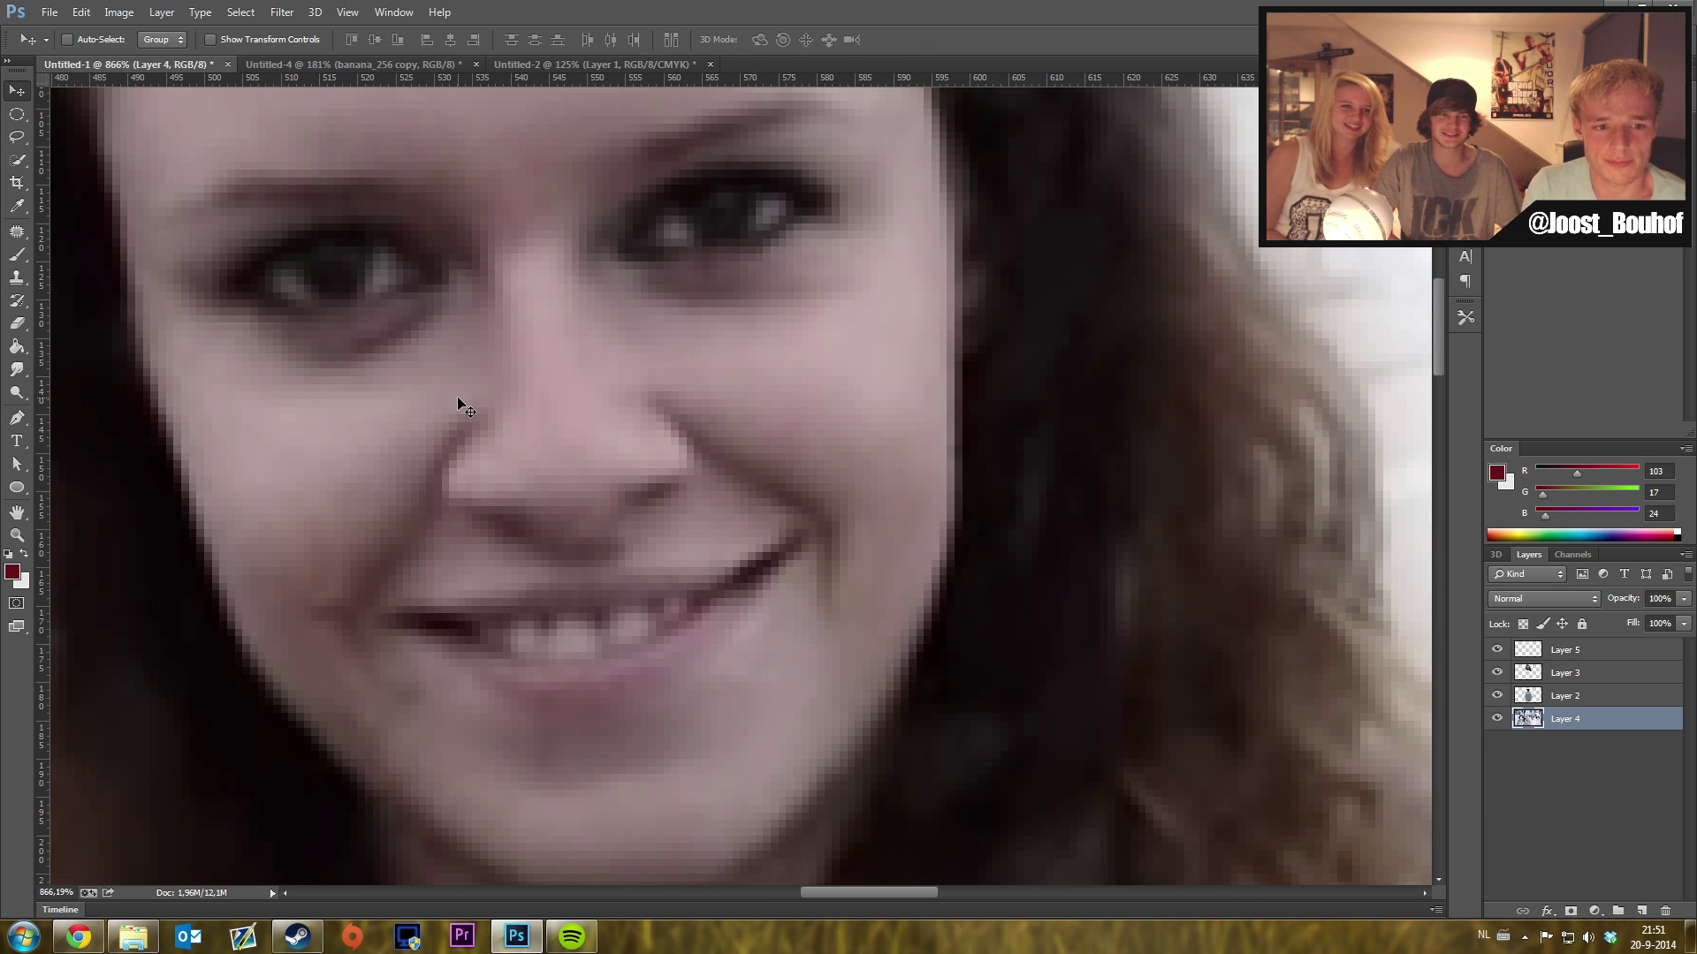
scroll(464, 389, down, 2)
scroll(464, 375, down, 2)
scroll(462, 358, down, 2)
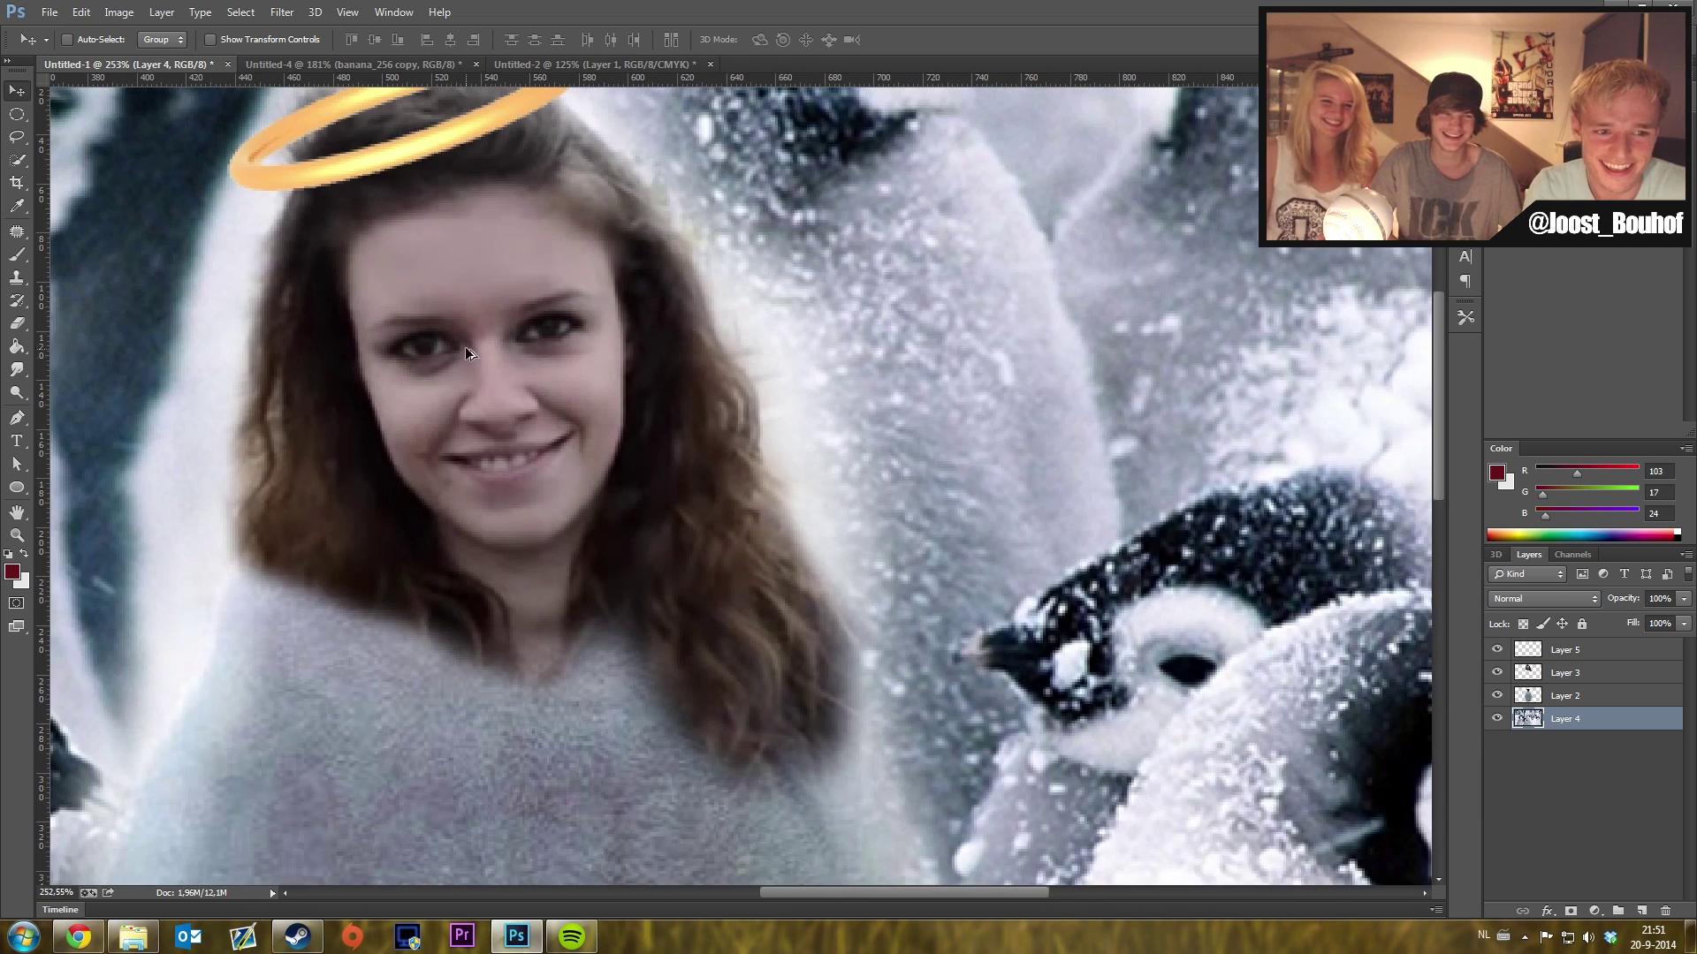
scroll(474, 357, down, 1)
scroll(468, 380, down, 2)
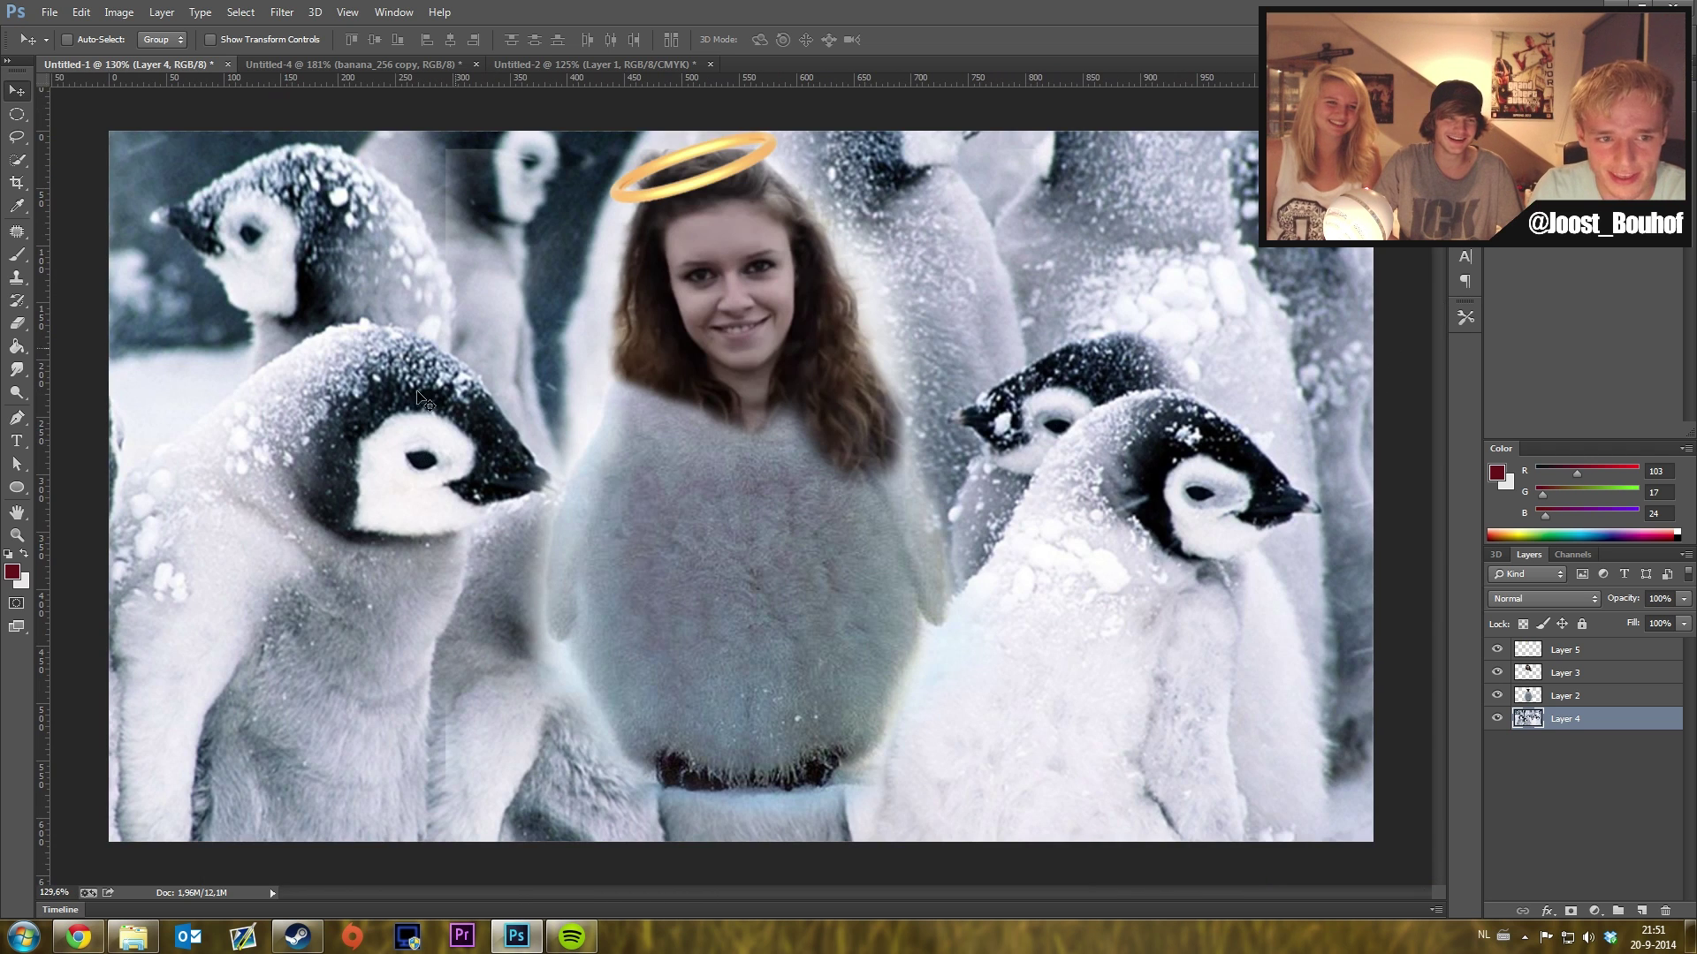
click(348, 63)
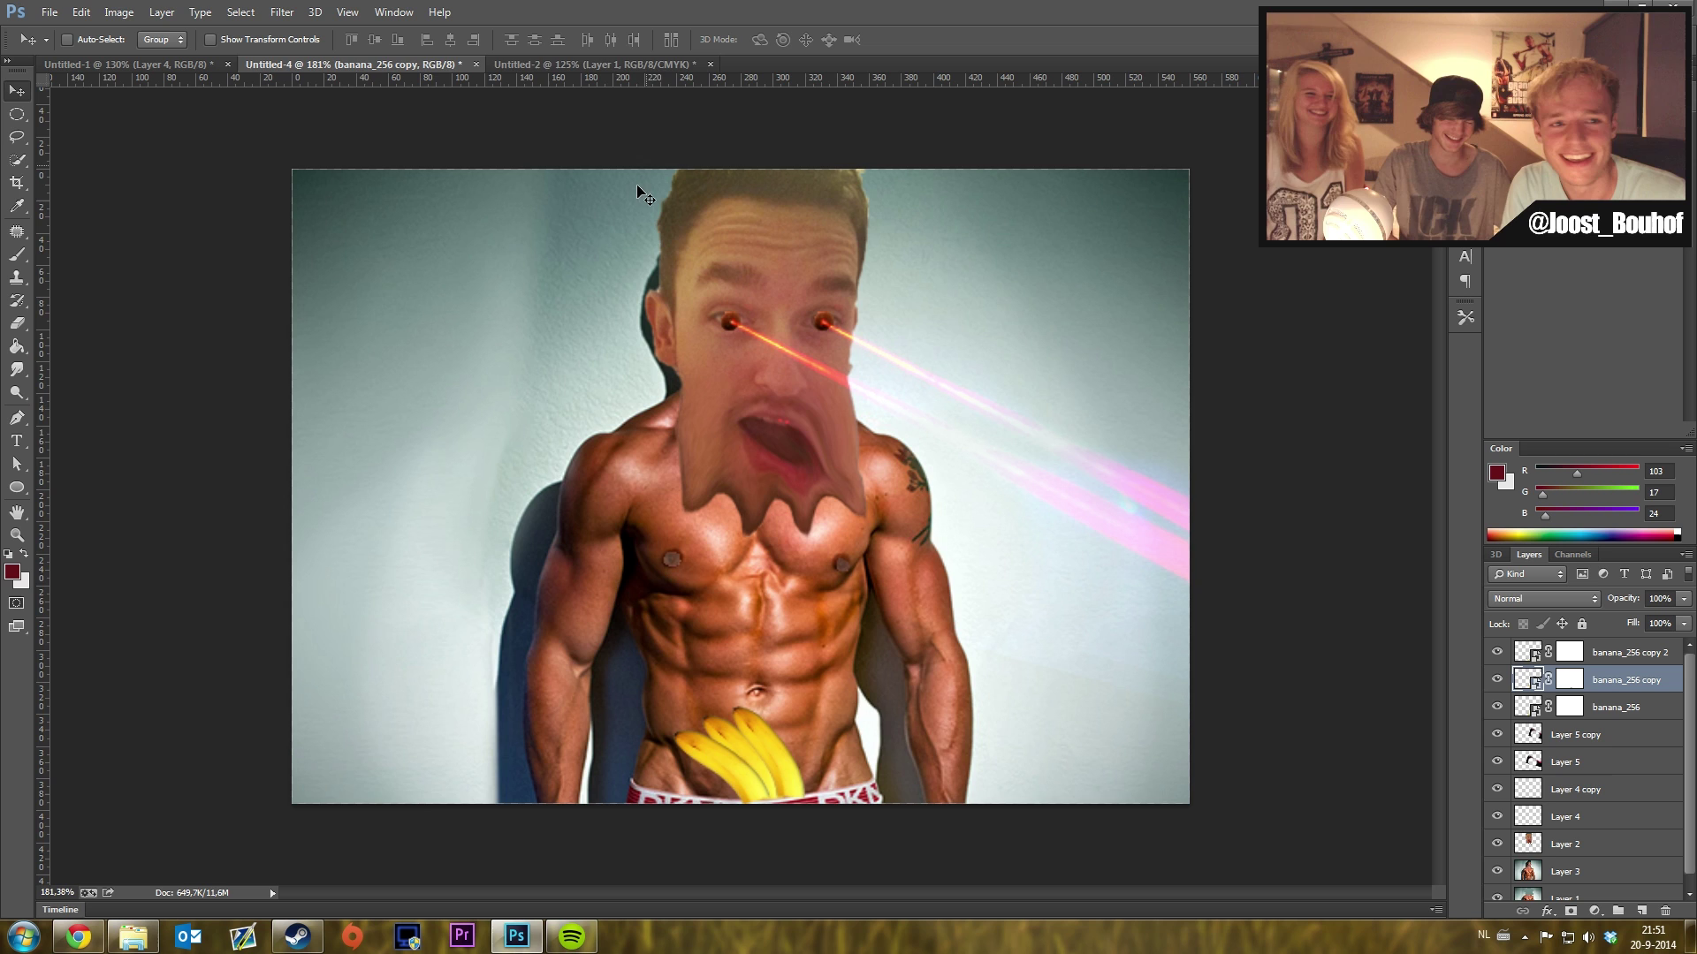
click(603, 64)
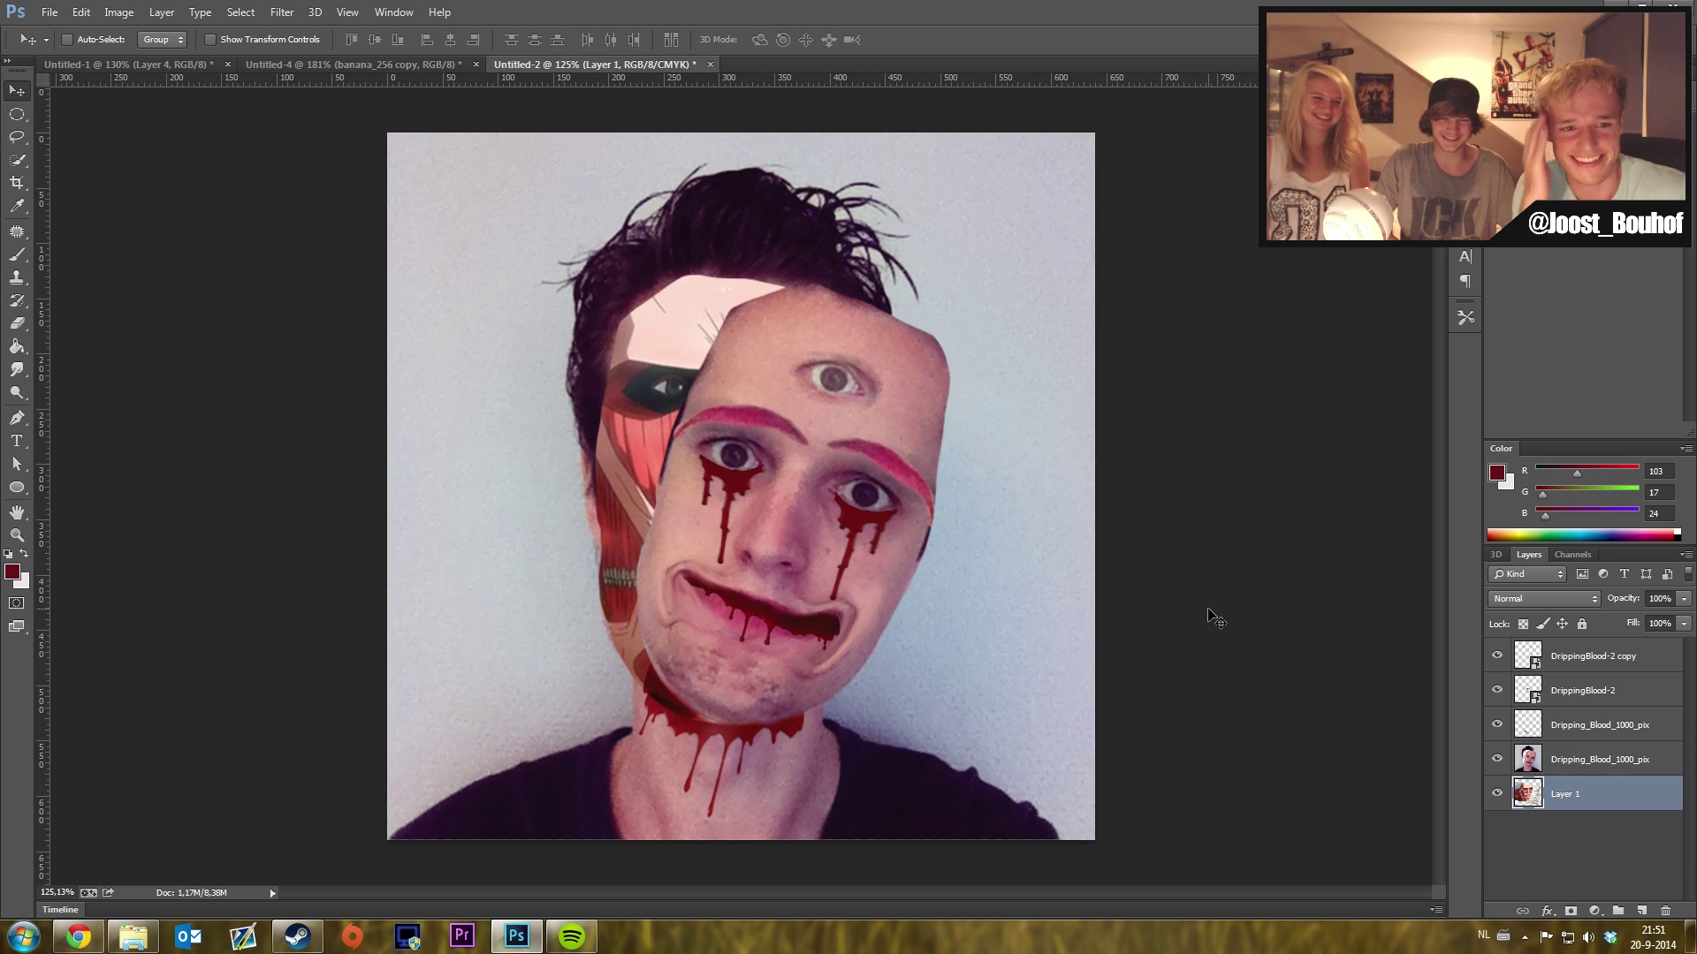